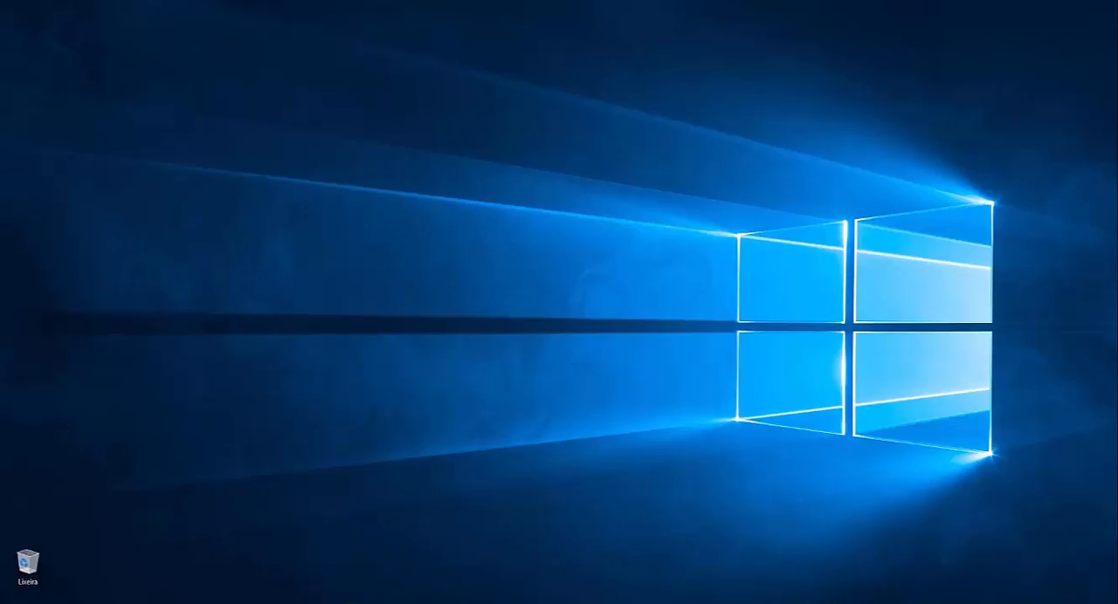
Step: Launch Adobe Flash Professional CS6 and create a new ActionScript 3.0 document
{"action": "mouse_move", "coordinate": [356, 603]}
{"action": "key", "text": "super"}
{"action": "scroll", "coordinate": [254, 509], "scroll_direction": "down", "scroll_amount": 6}
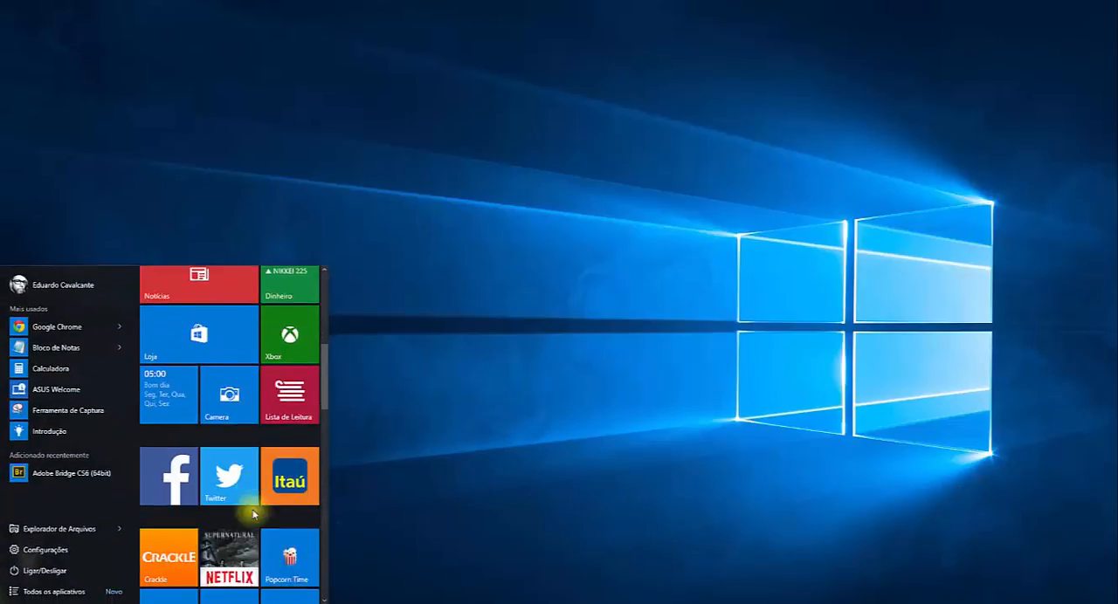
{"action": "scroll", "coordinate": [254, 516], "scroll_direction": "down", "scroll_amount": 10}
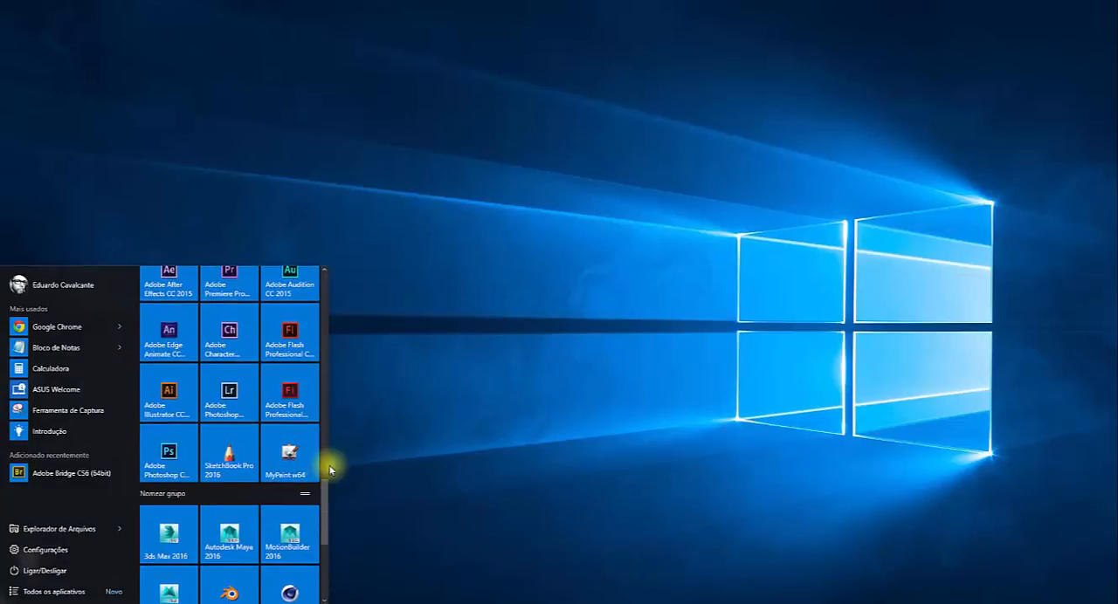
{"action": "left_click", "coordinate": [297, 407]}
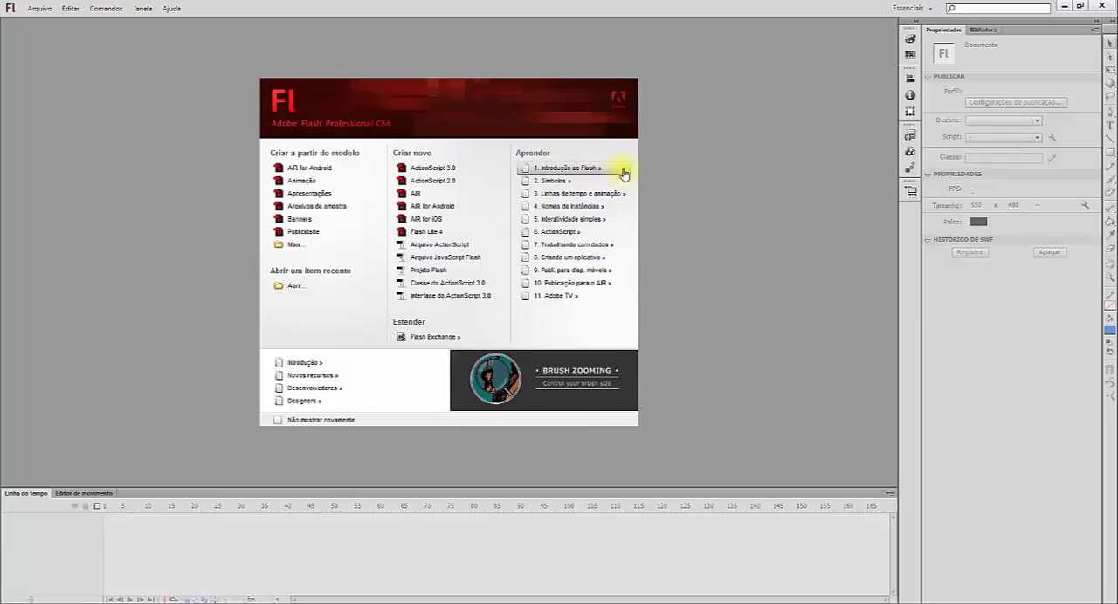
{"action": "left_click", "coordinate": [476, 171]}
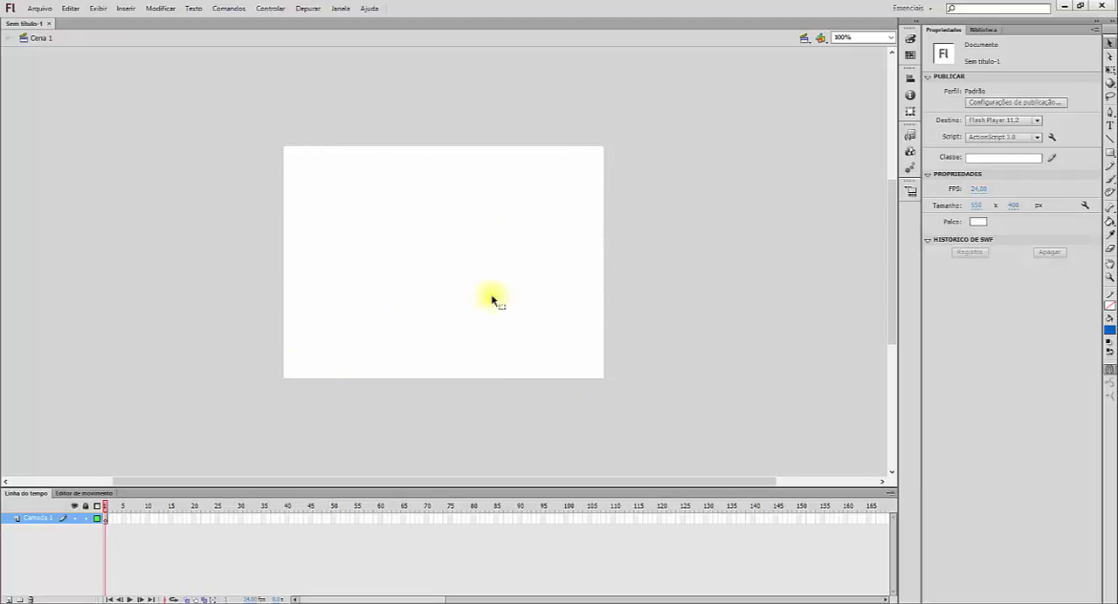
Step: View the stage colour choices without picking one, and try a stage width of 485 px before undoing it
{"action": "left_click", "coordinate": [978, 223]}
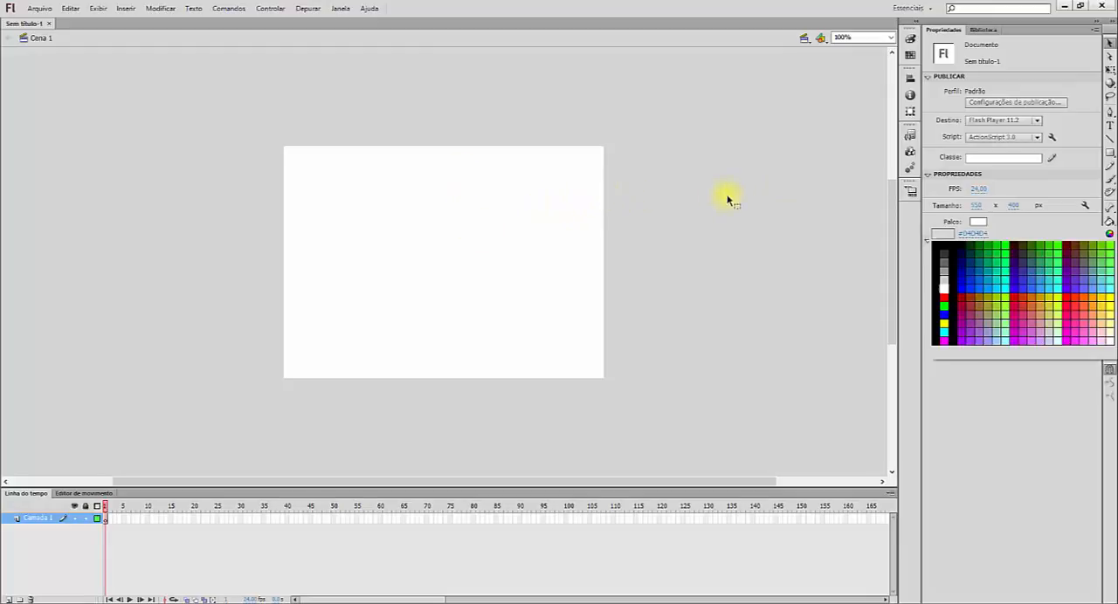
{"action": "key", "text": "Escape"}
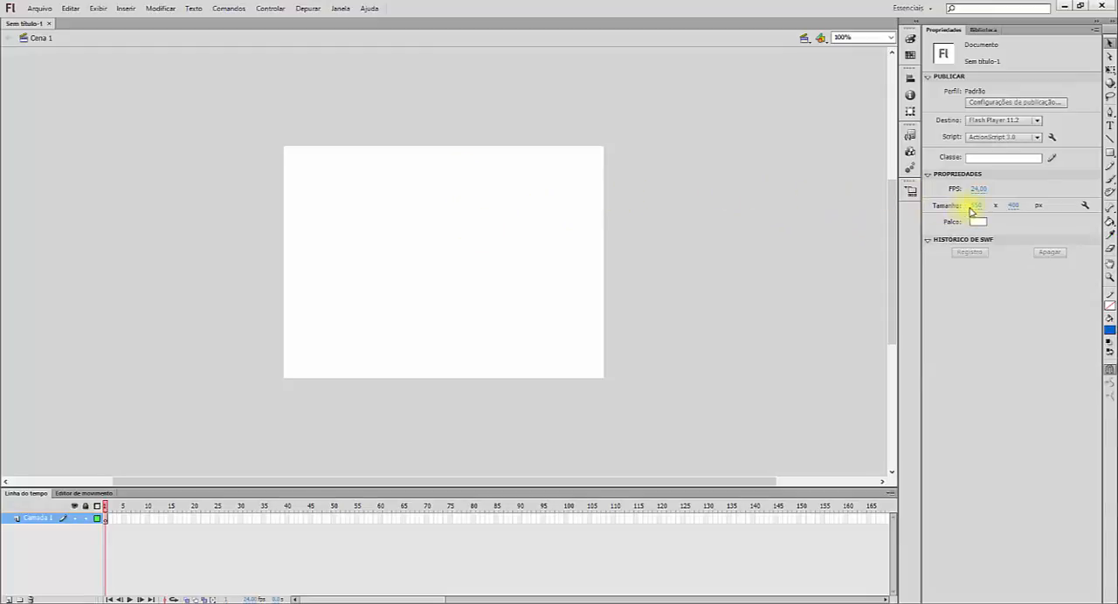
{"action": "left_click", "coordinate": [975, 206]}
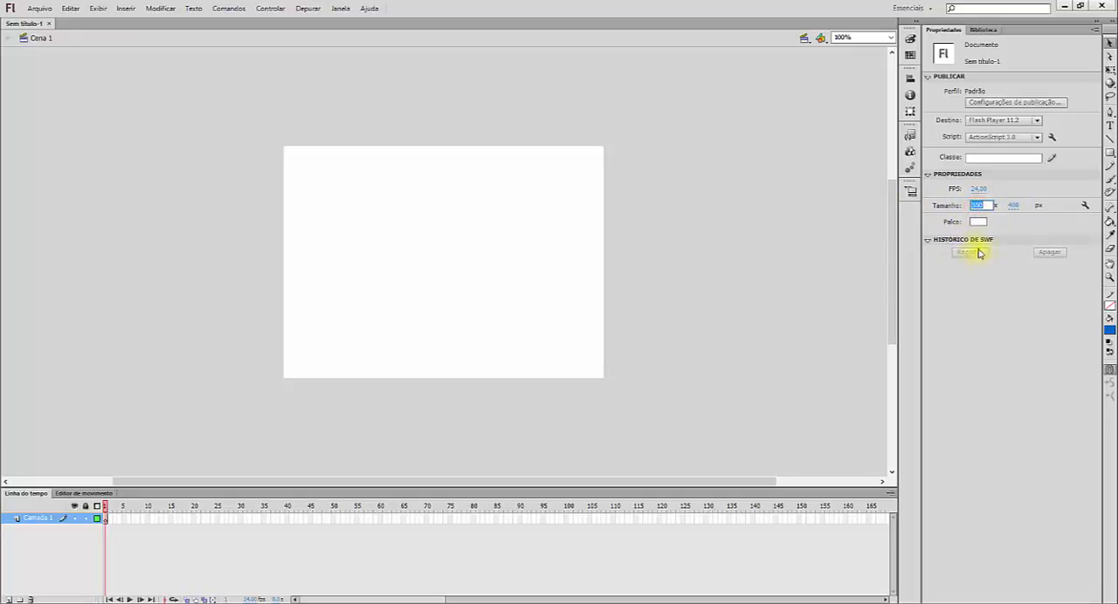
{"action": "left_click", "coordinate": [830, 225]}
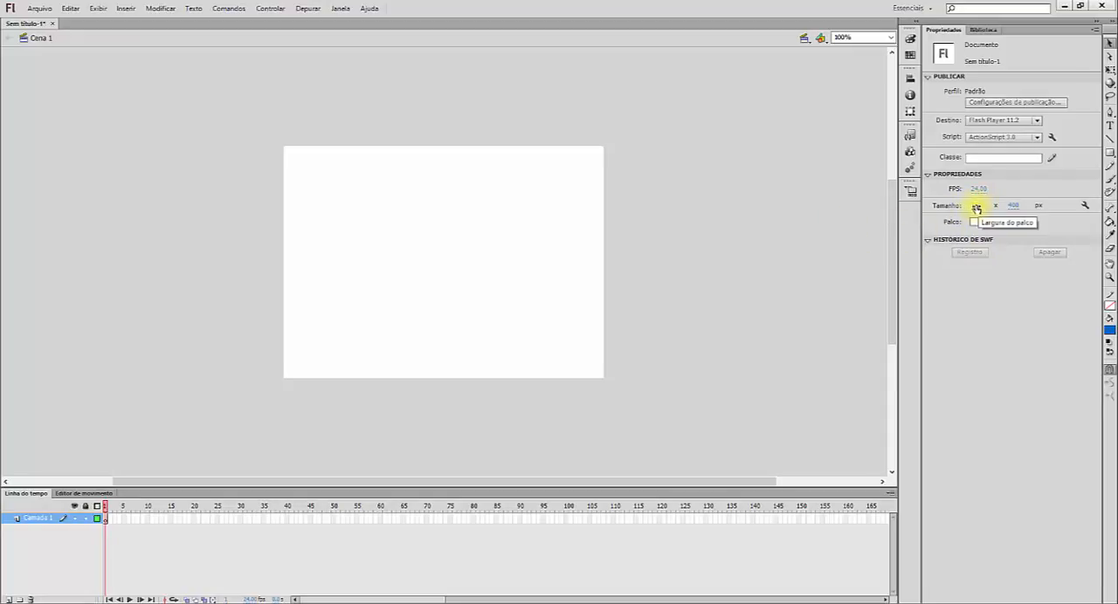
{"action": "left_click", "coordinate": [976, 206]}
{"action": "type", "text": "485"}
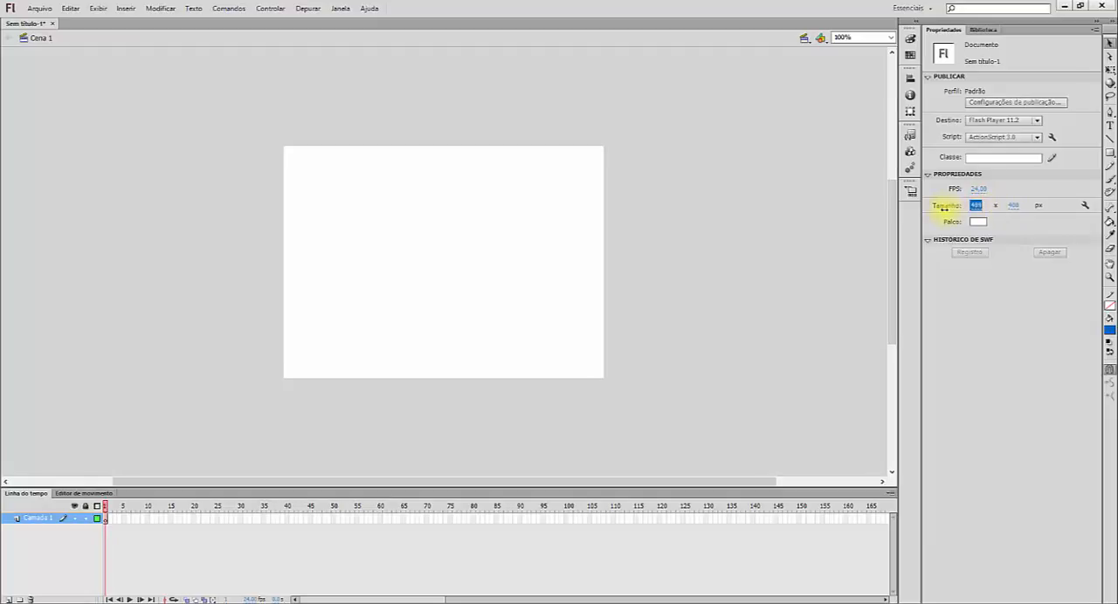
{"action": "key", "text": "Return"}
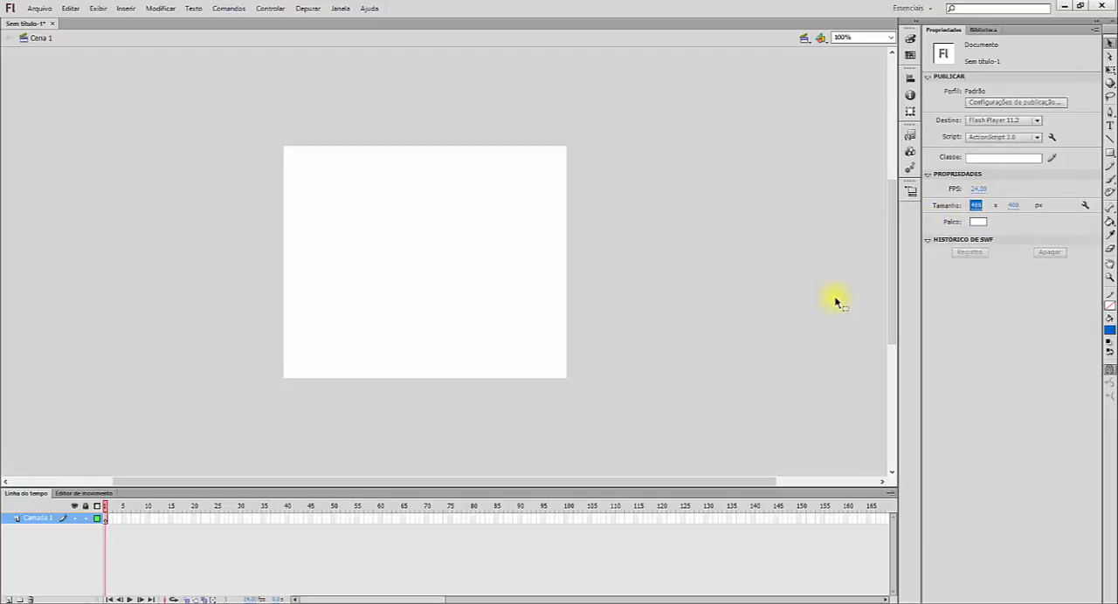
{"action": "key", "text": "ctrl+z"}
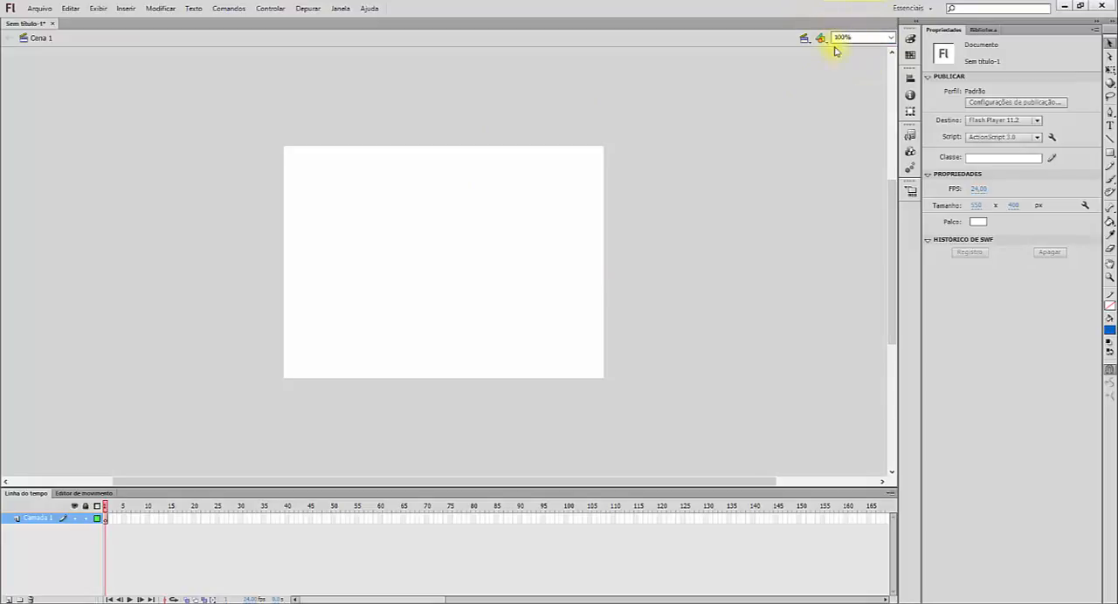
Step: Set the stage magnification to fit the window (Ajustar à janela)
{"action": "left_click", "coordinate": [893, 41]}
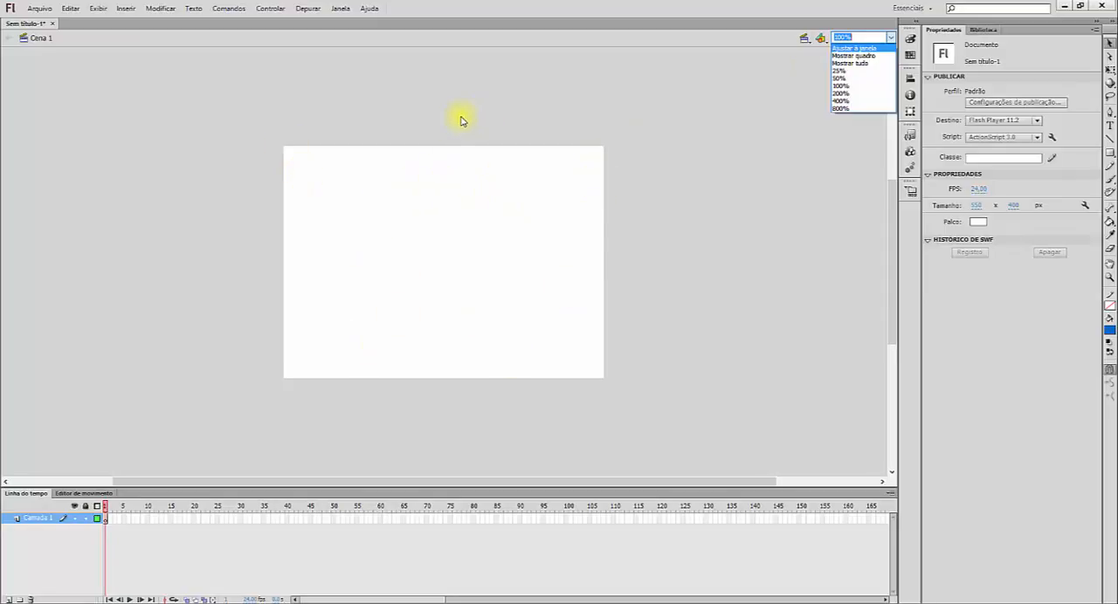
{"action": "left_click", "coordinate": [865, 50]}
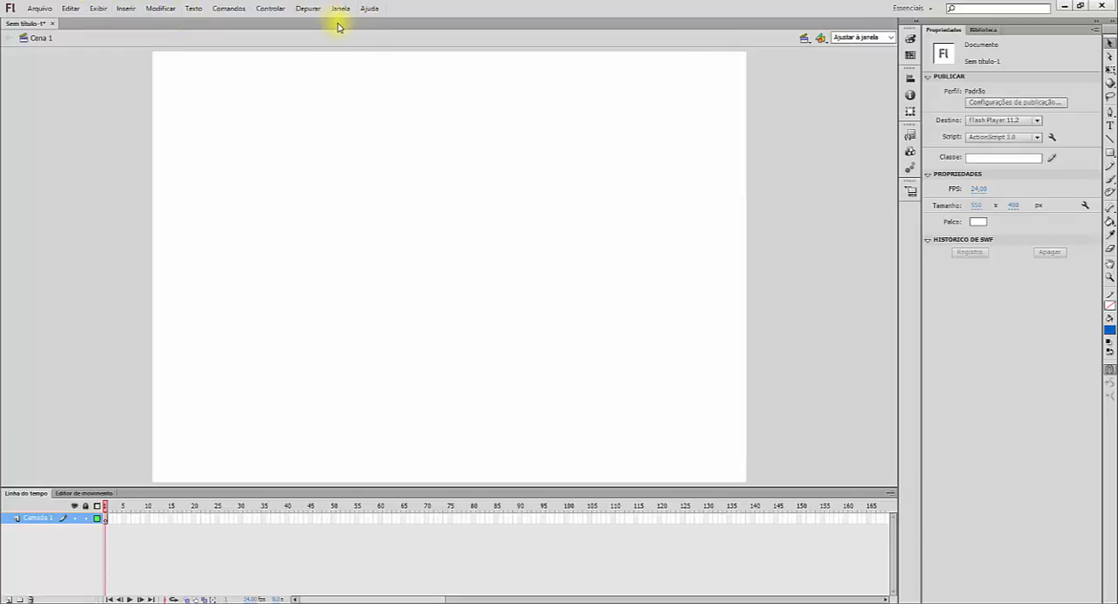
Step: Examine the Save and Save As dialogs, including the available Flash document file types, and leave without saving
{"action": "left_click", "coordinate": [54, 11]}
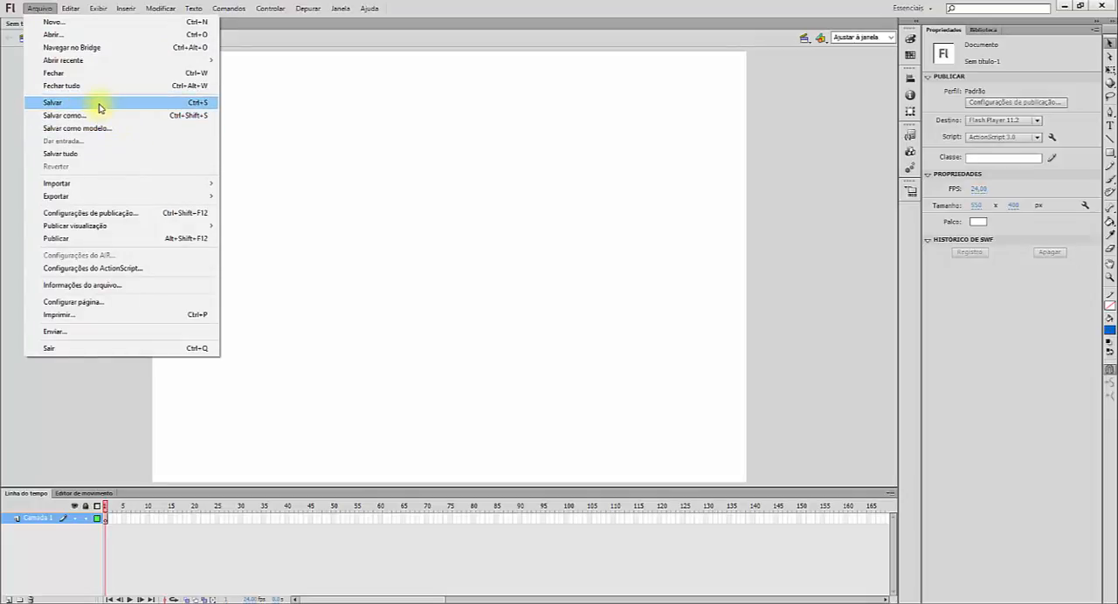
{"action": "left_click", "coordinate": [98, 103]}
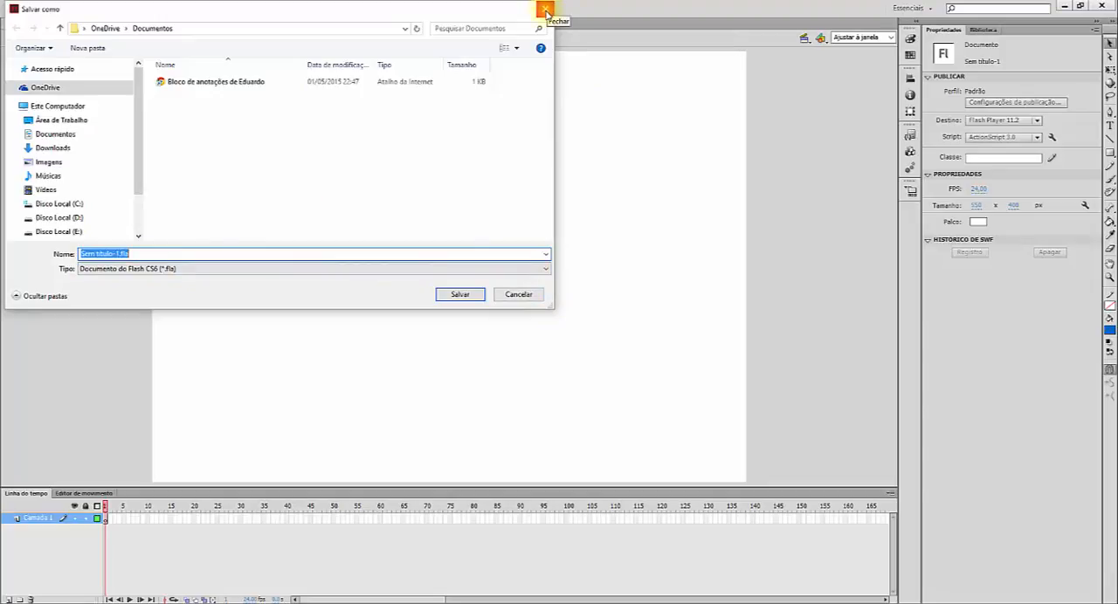
{"action": "left_click", "coordinate": [518, 296]}
{"action": "left_click", "coordinate": [39, 8]}
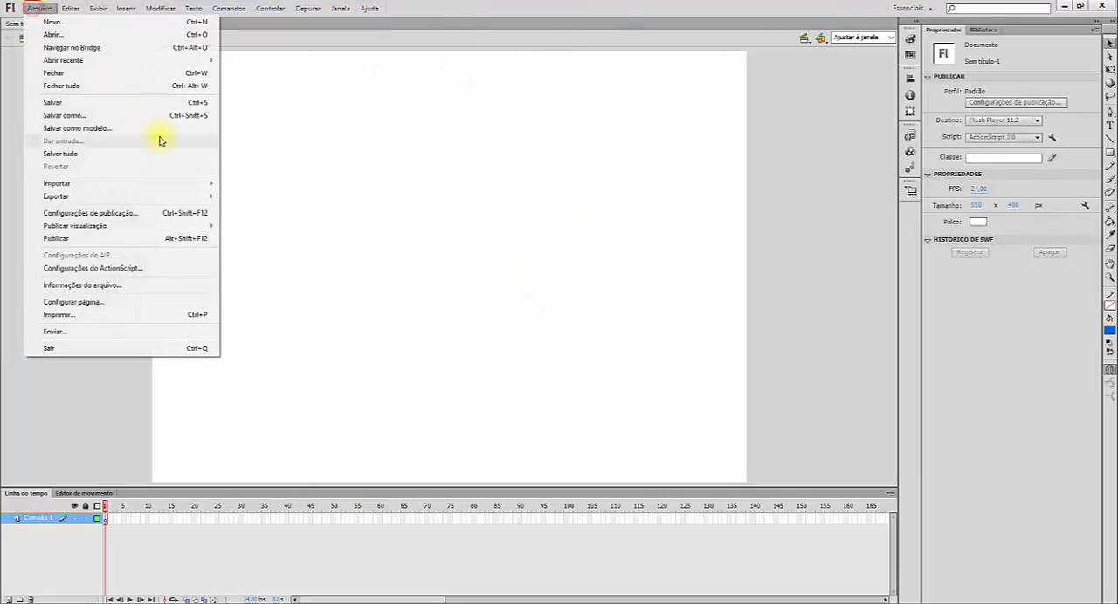
{"action": "left_click", "coordinate": [137, 115]}
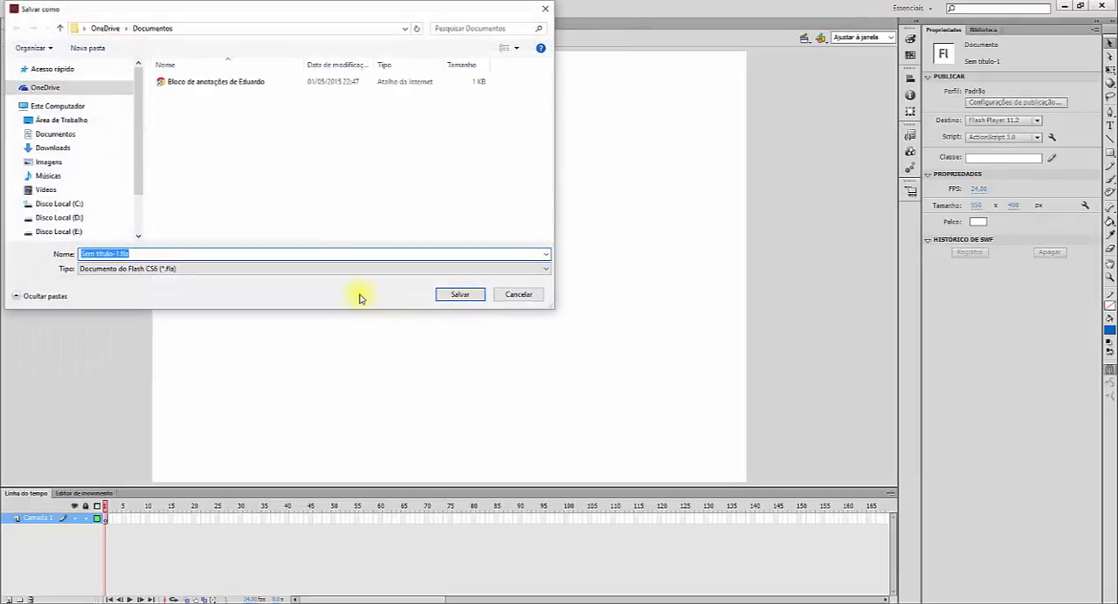
{"action": "left_click", "coordinate": [312, 271]}
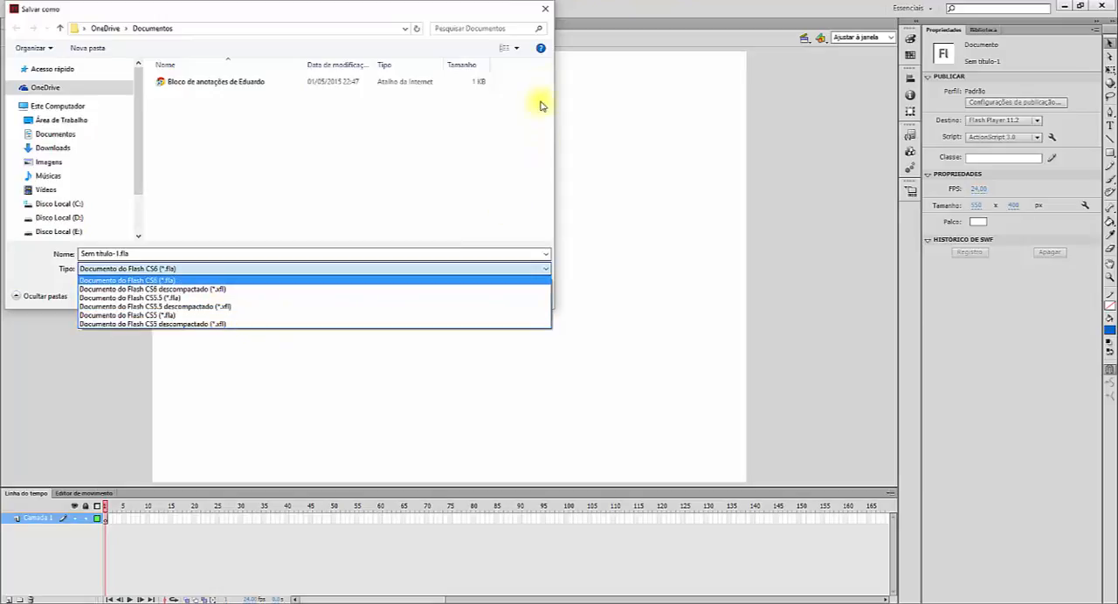
{"action": "left_click", "coordinate": [544, 12]}
{"action": "left_click", "coordinate": [544, 13]}
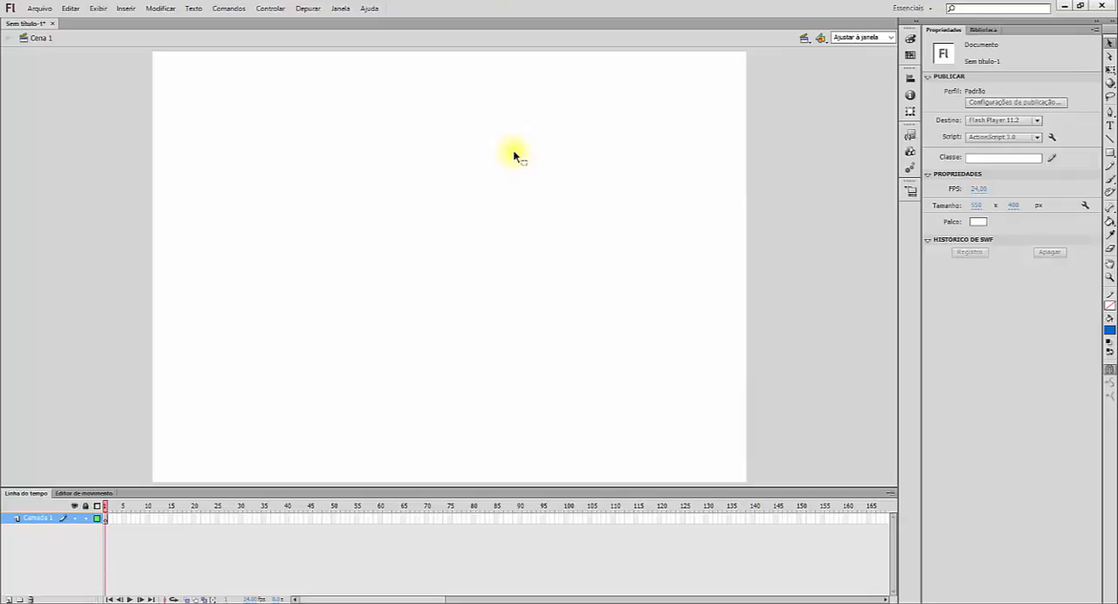
Step: Examine the file formats offered for exporting the document as a movie, and leave without exporting
{"action": "left_click", "coordinate": [39, 8]}
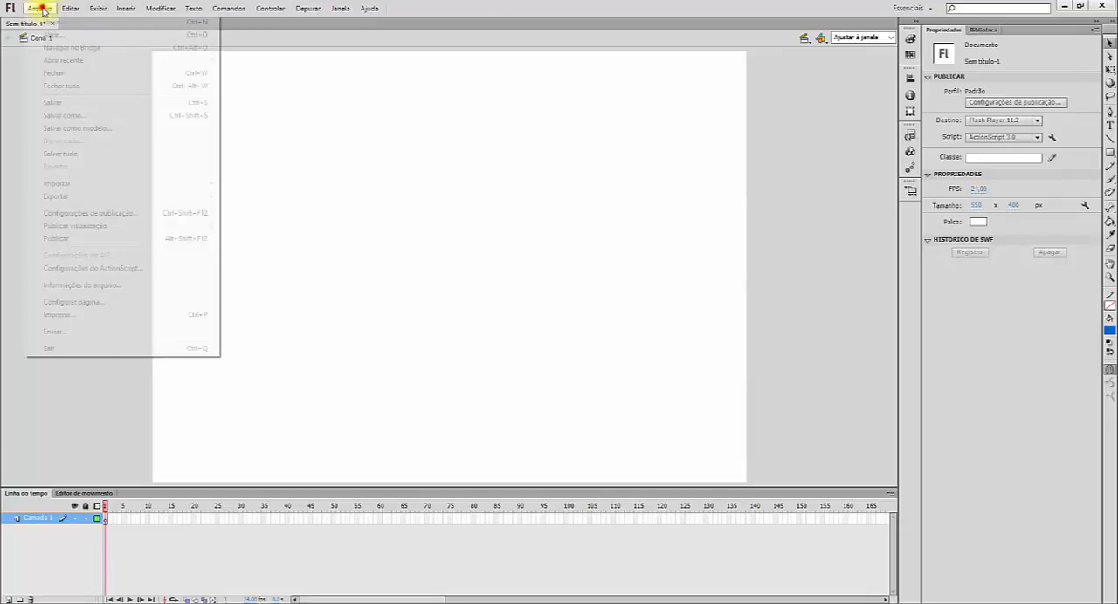
{"action": "mouse_move", "coordinate": [109, 194]}
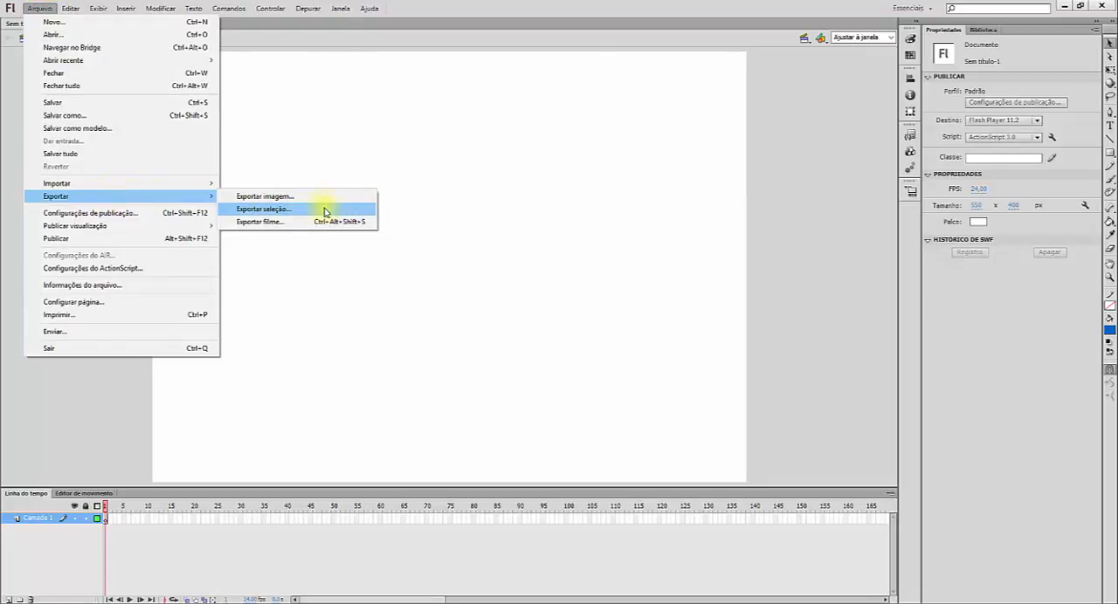
{"action": "left_click", "coordinate": [283, 224]}
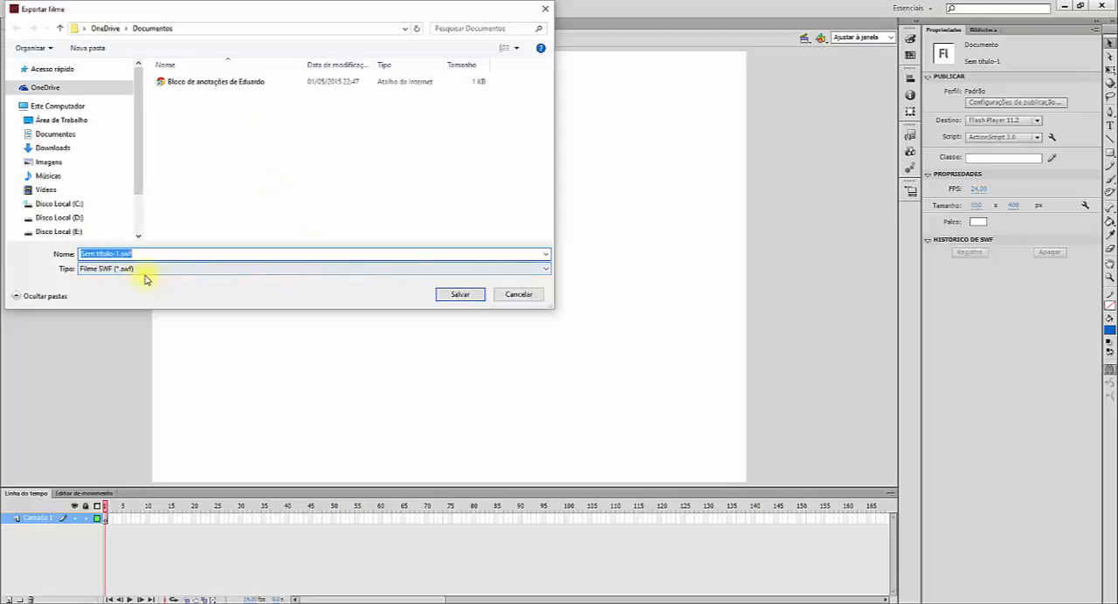
{"action": "left_click", "coordinate": [213, 271]}
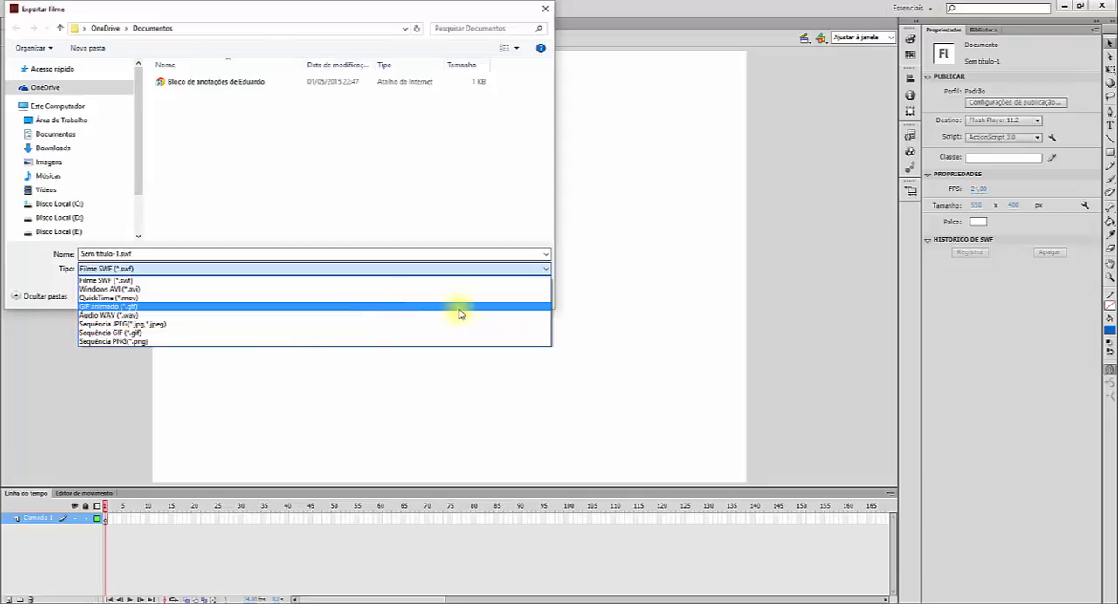
{"action": "left_click", "coordinate": [545, 10]}
{"action": "left_click", "coordinate": [543, 10]}
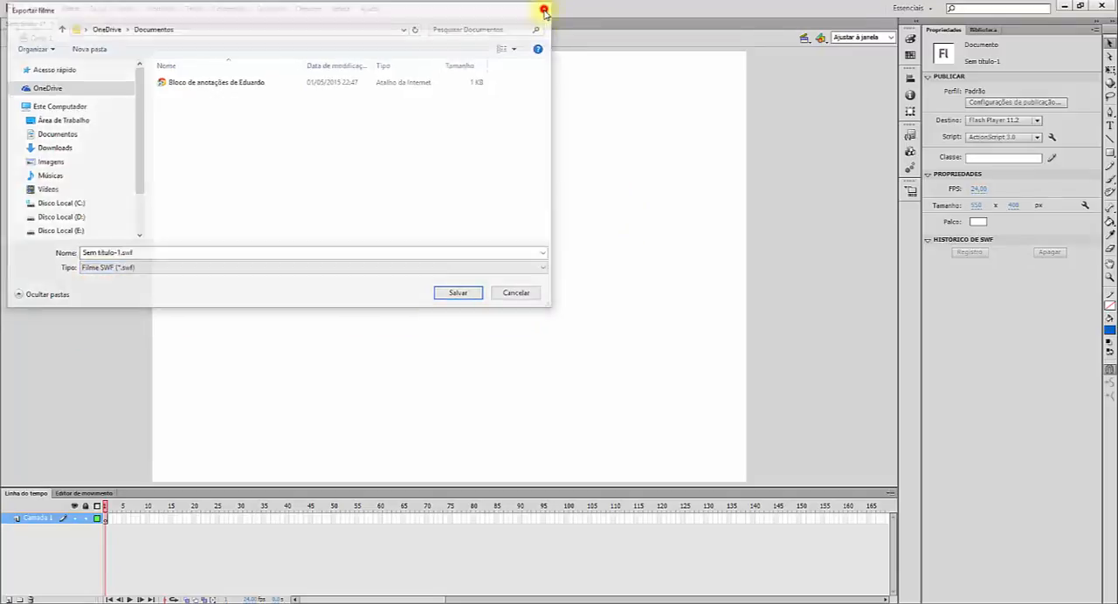
Step: Publish the untitled document with its current publish settings
{"action": "left_click", "coordinate": [39, 7]}
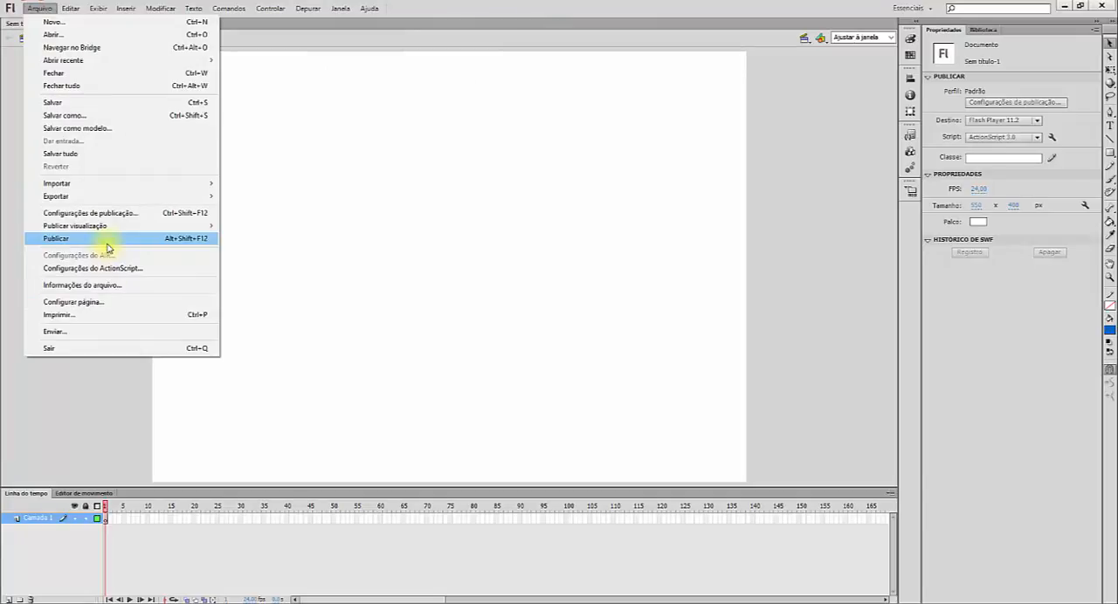
{"action": "left_click", "coordinate": [114, 238]}
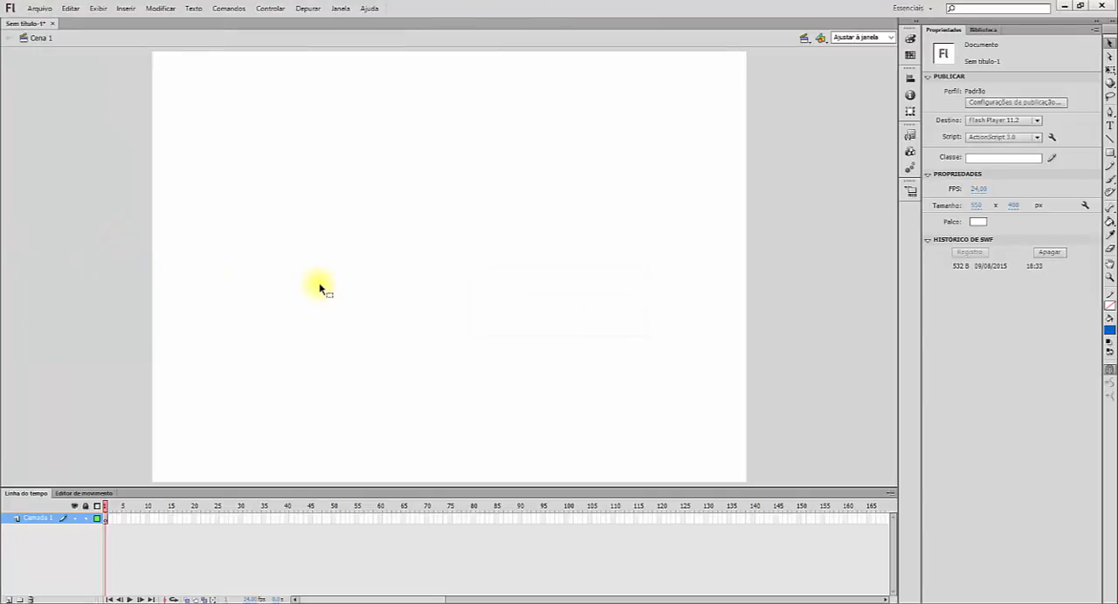
{"action": "left_click", "coordinate": [41, 9]}
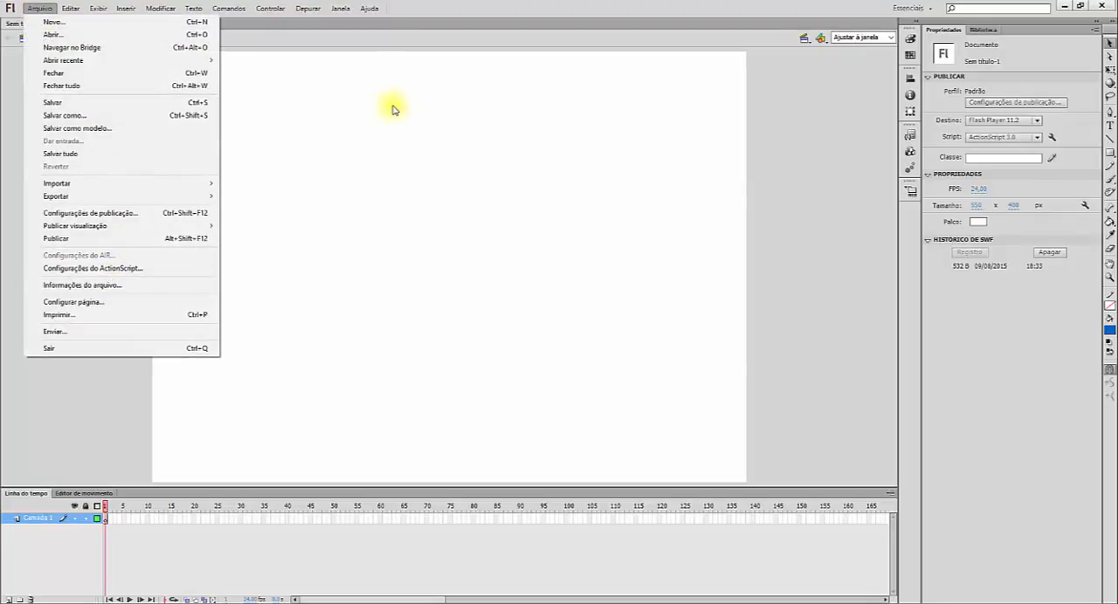
{"action": "left_click", "coordinate": [347, 44]}
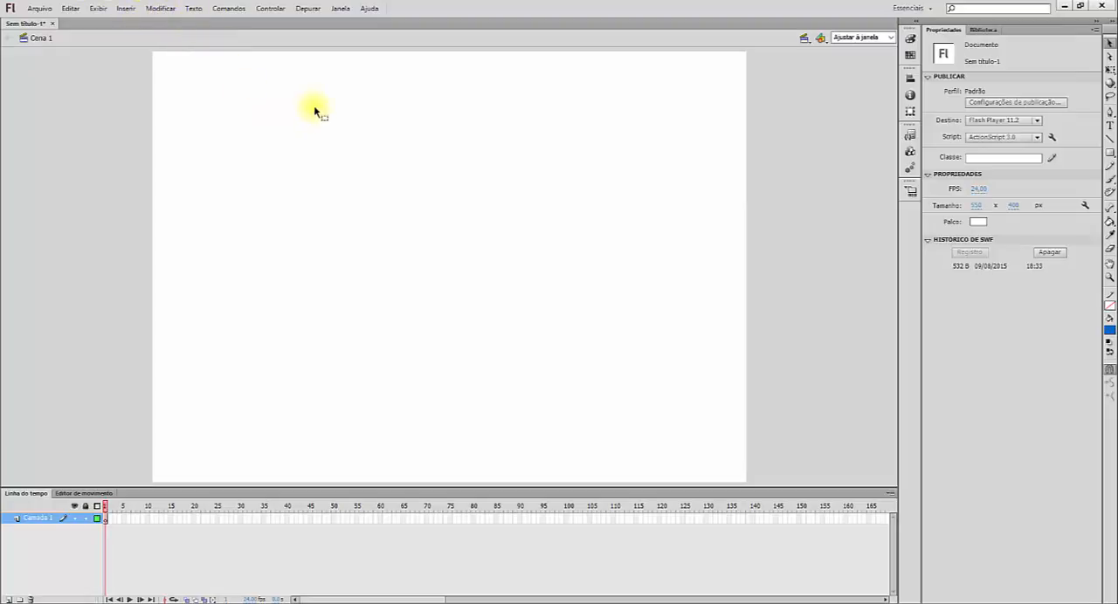
Step: Examine the General, ActionScript and Auto Format (Formato automático) preferences, and close them without changing anything
{"action": "left_click", "coordinate": [72, 7]}
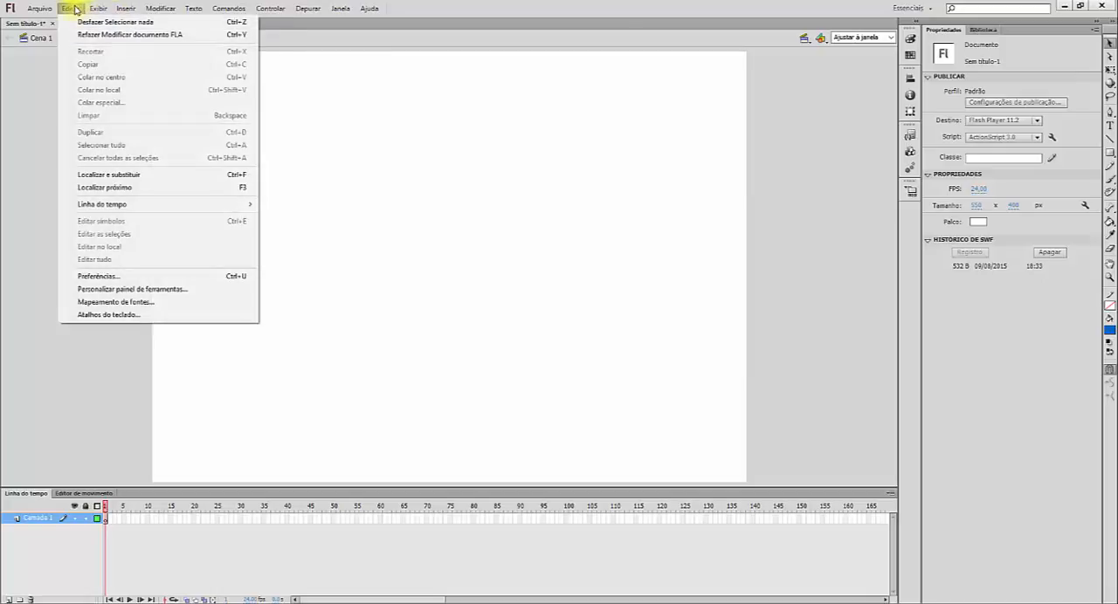
{"action": "left_click", "coordinate": [172, 276]}
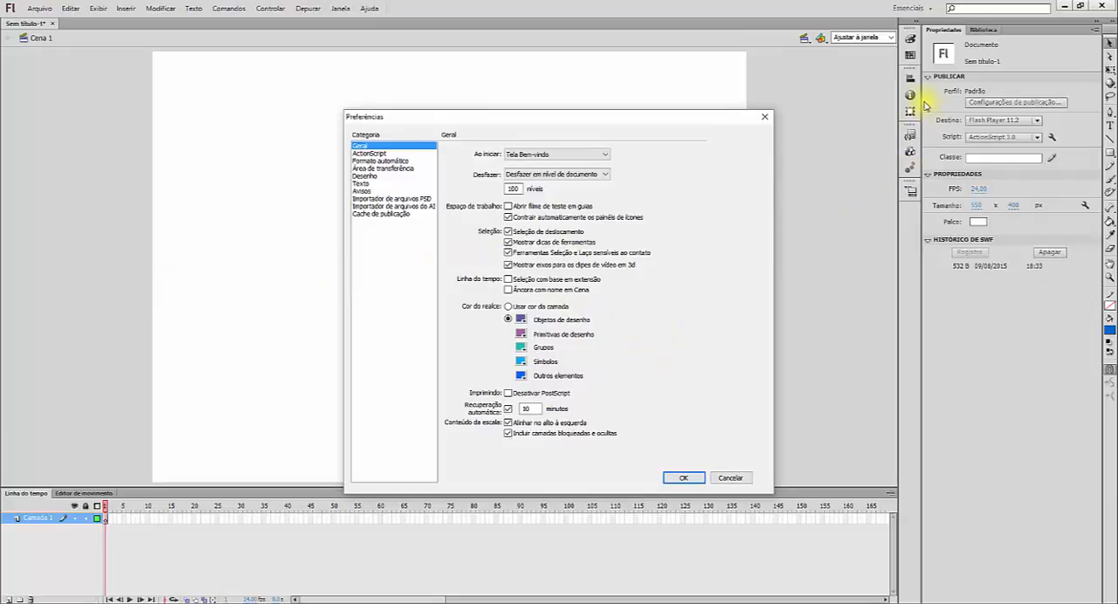
{"action": "left_click", "coordinate": [508, 119]}
{"action": "left_click_drag", "start_coordinate": [508, 119], "coordinate": [462, 79]}
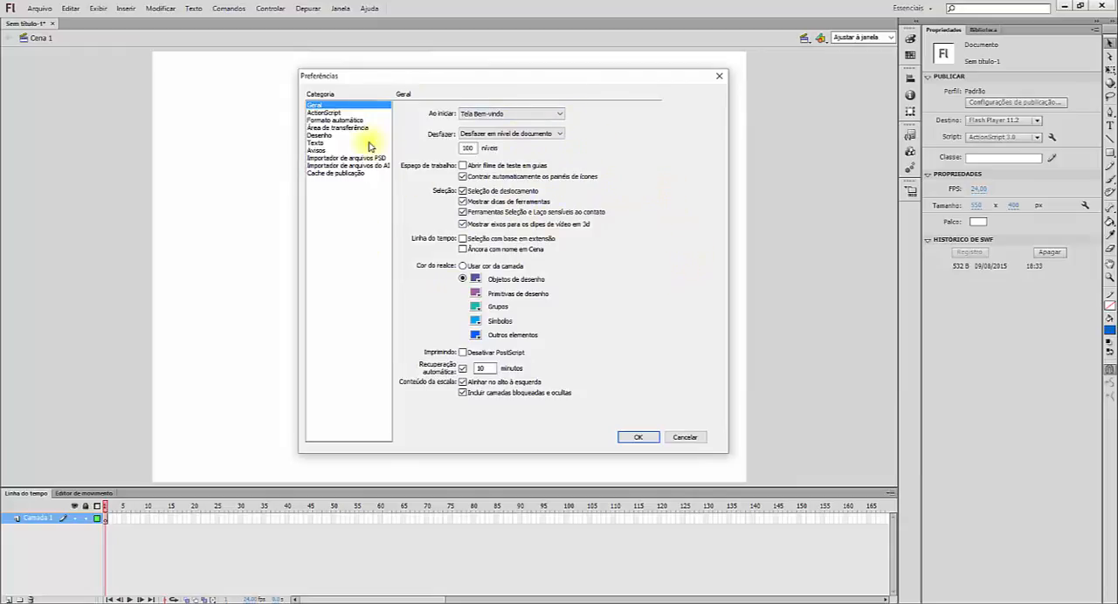
{"action": "left_click", "coordinate": [329, 114]}
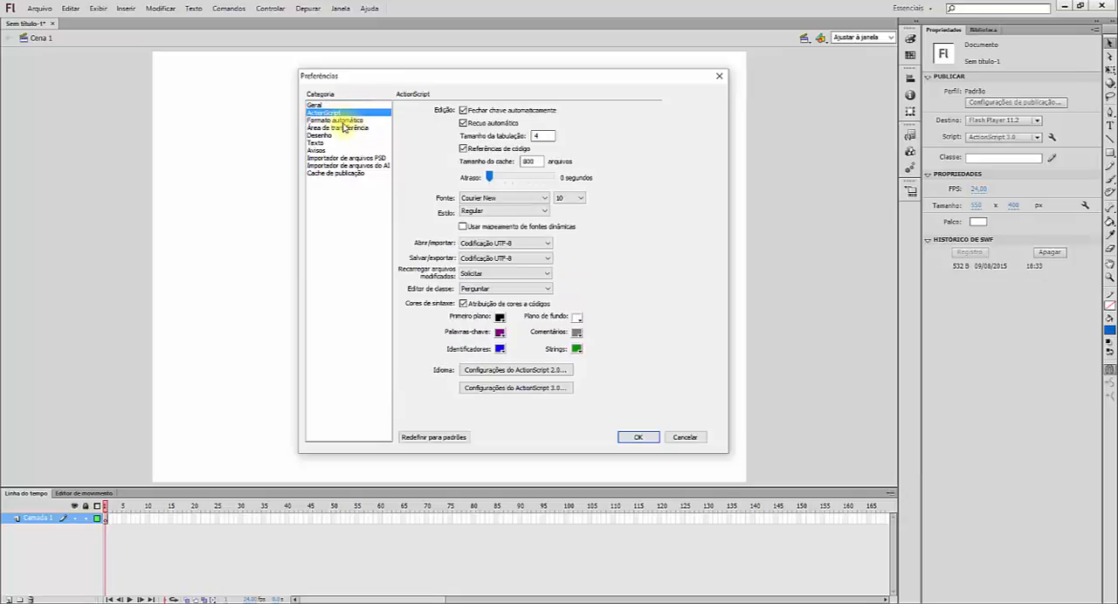
{"action": "left_click", "coordinate": [337, 121]}
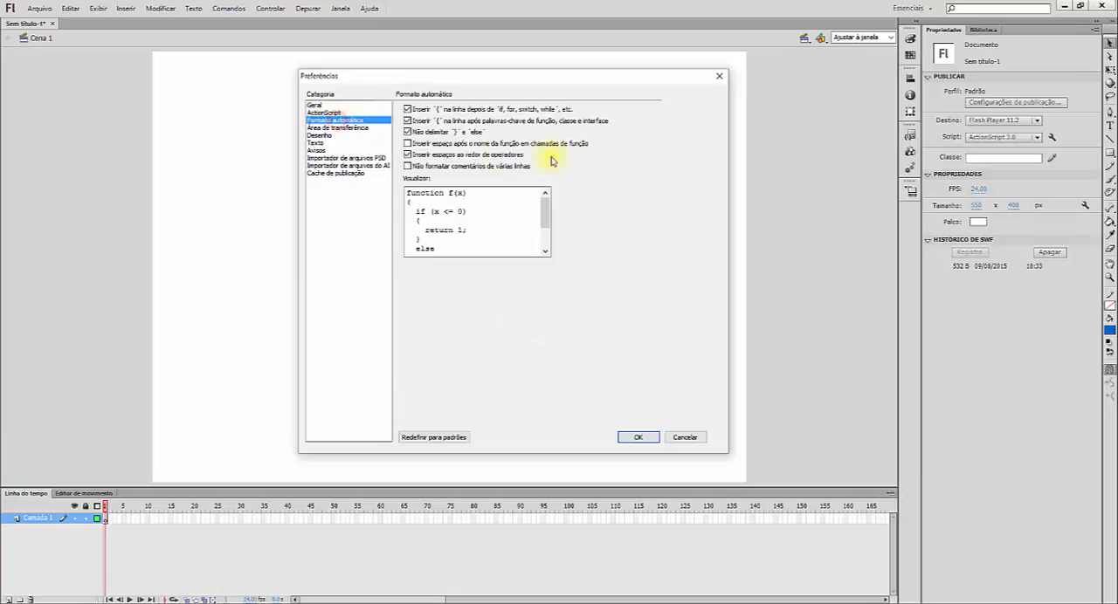
{"action": "left_click", "coordinate": [719, 76]}
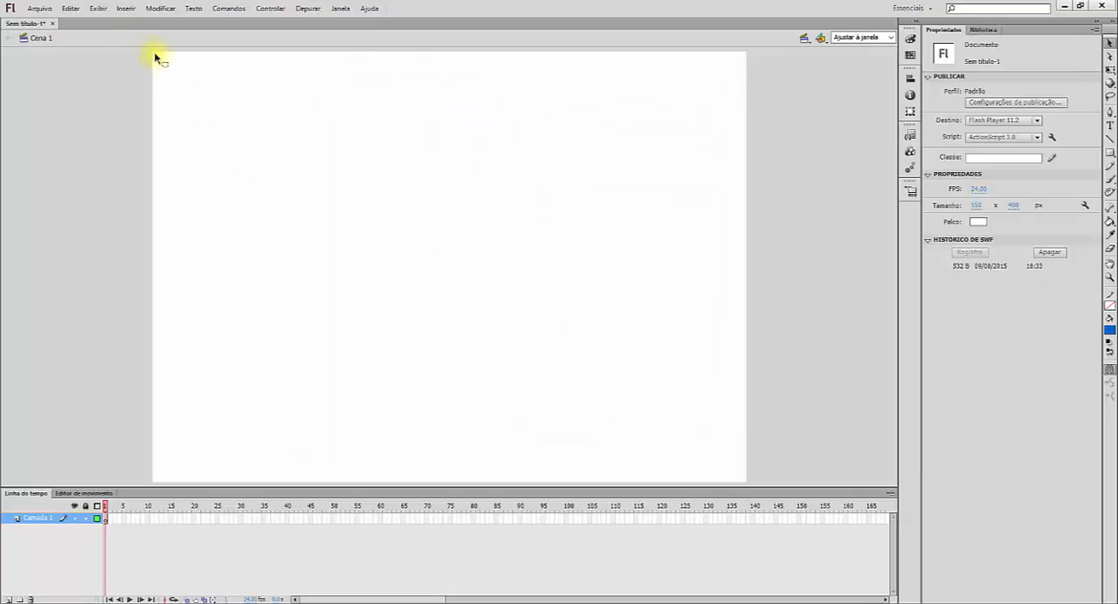
{"action": "left_click", "coordinate": [97, 9]}
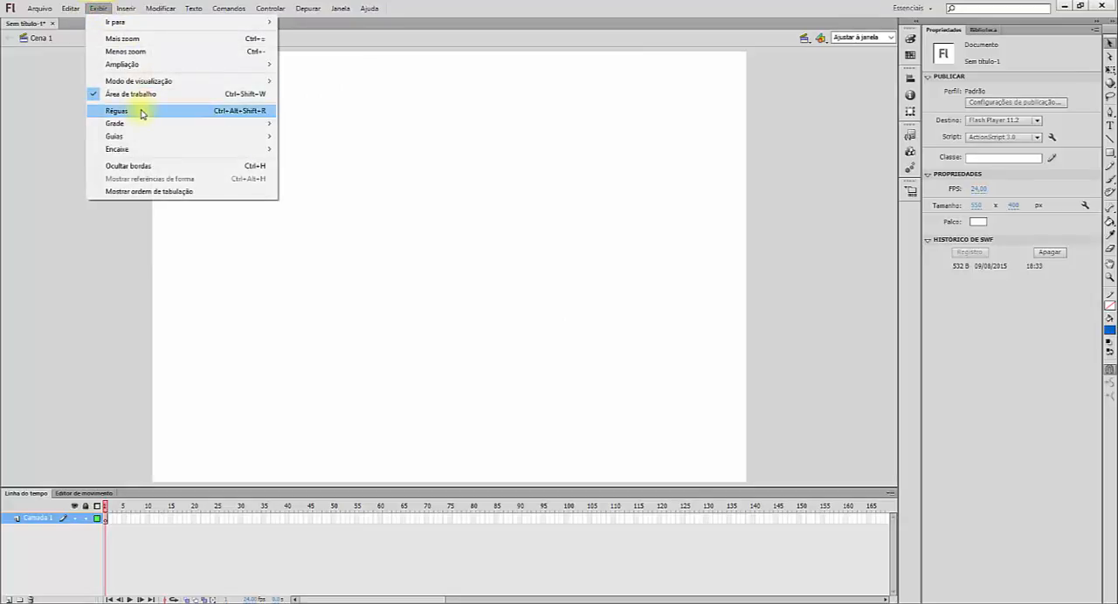
{"action": "left_click", "coordinate": [29, 59]}
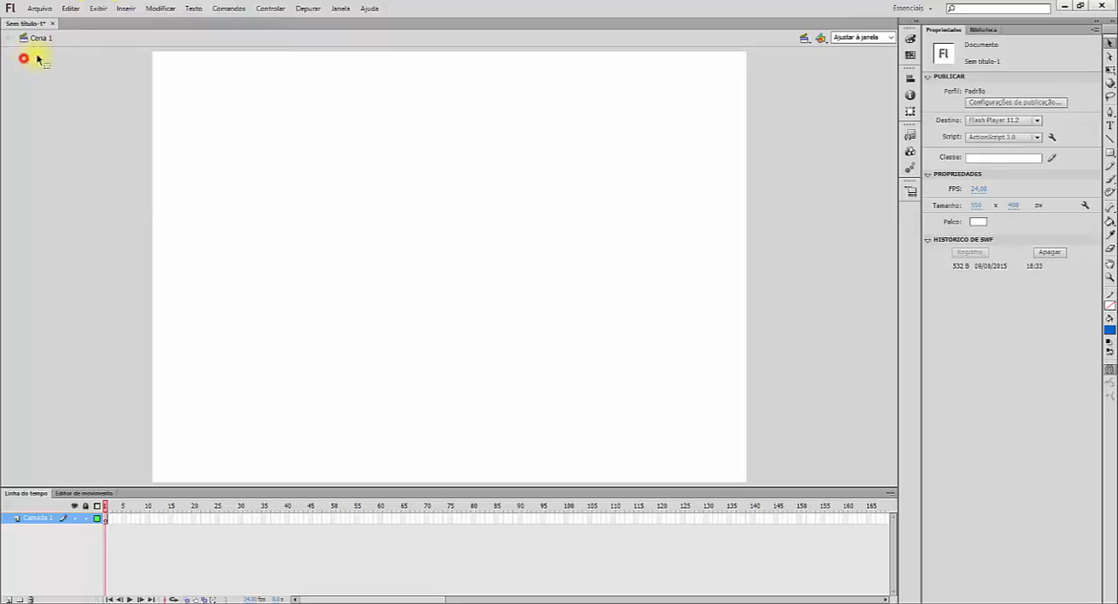
Step: Show the rulers and place a vertical guide about 33 px in from the stage's left edge
{"action": "left_click", "coordinate": [88, 8]}
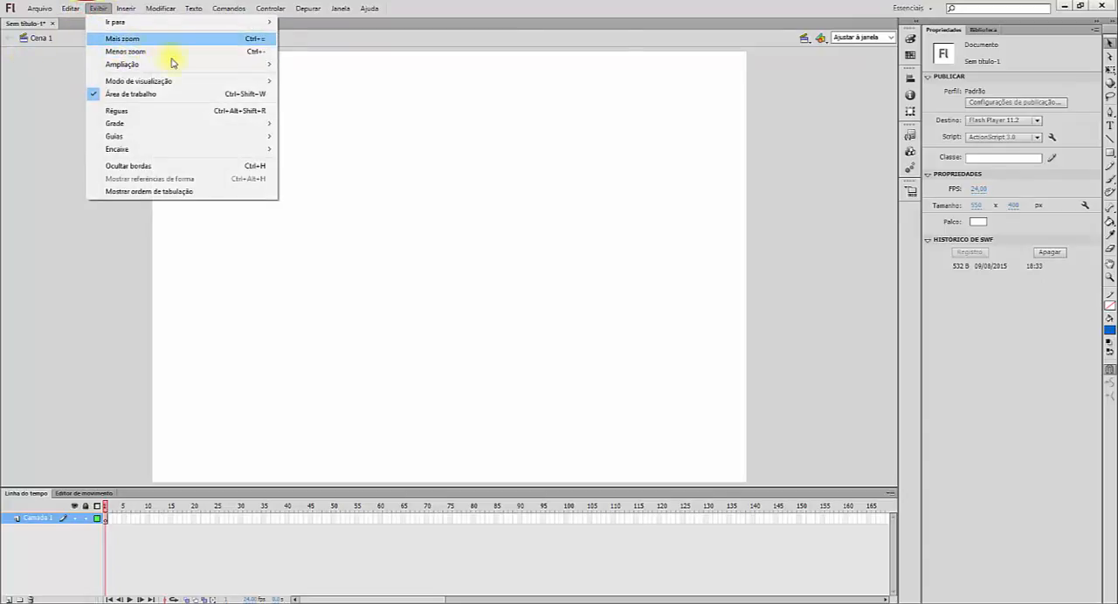
{"action": "left_click", "coordinate": [142, 111]}
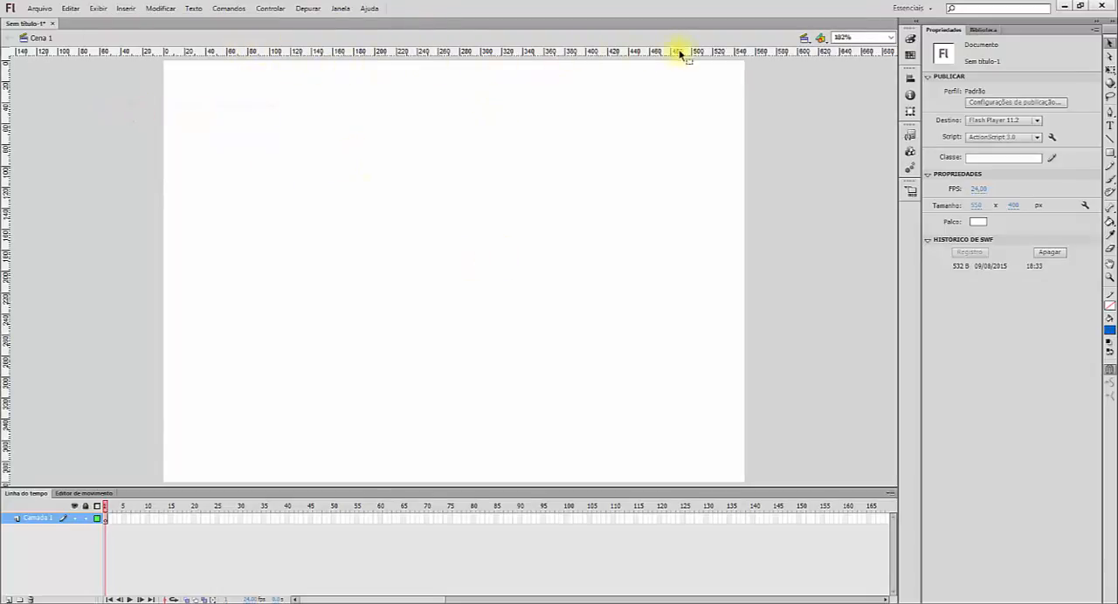
{"action": "left_click_drag", "start_coordinate": [3, 103], "coordinate": [198, 111]}
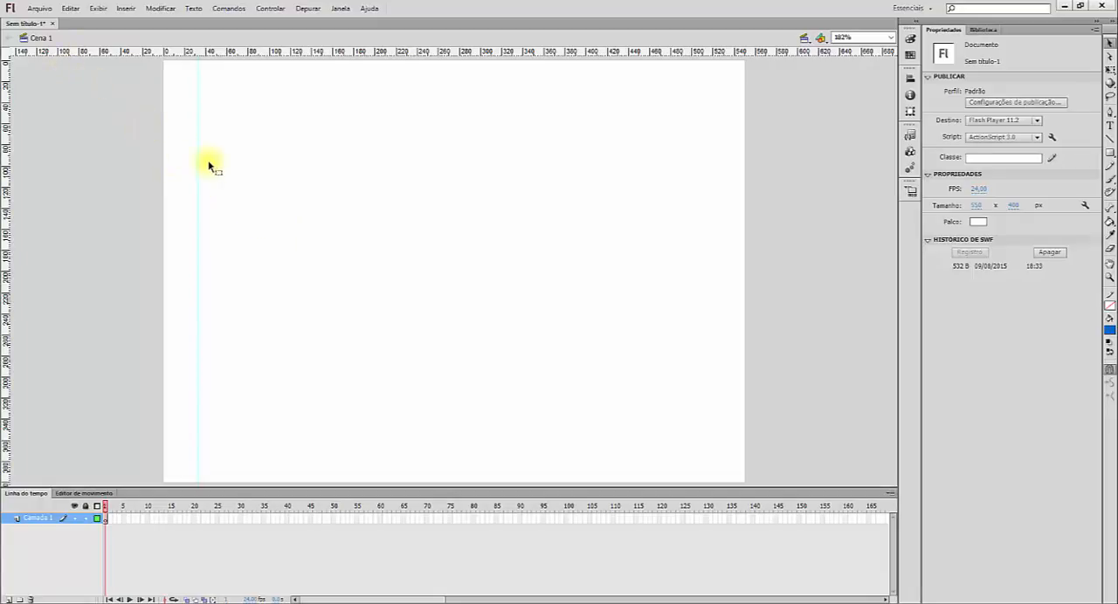
Step: Remove the vertical guide from the stage and hide the rulers
{"action": "left_click_drag", "start_coordinate": [198, 166], "coordinate": [1, 162]}
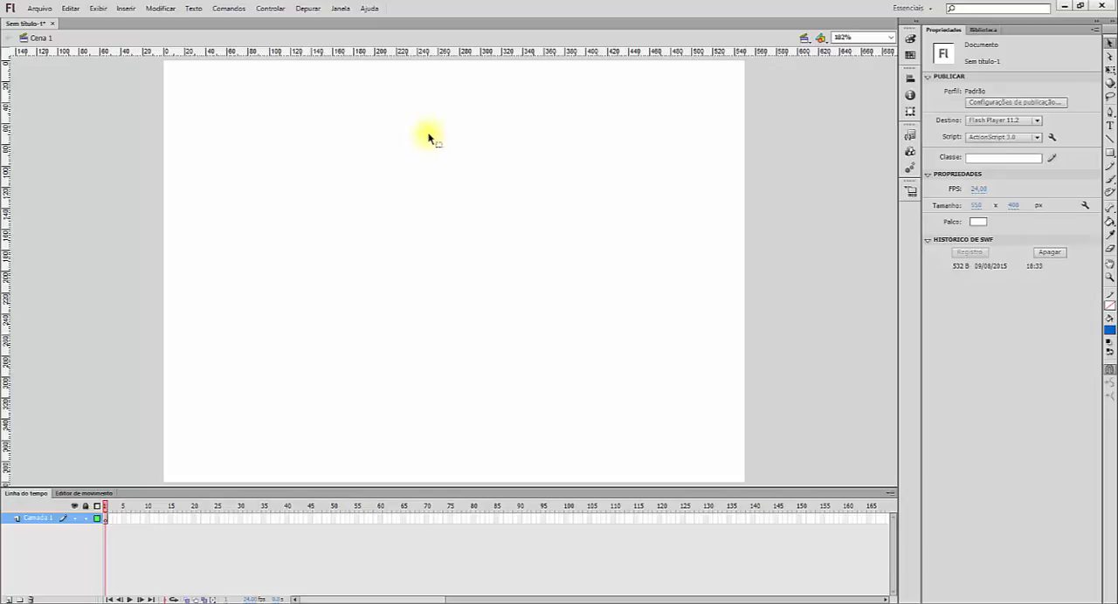
{"action": "left_click", "coordinate": [96, 9]}
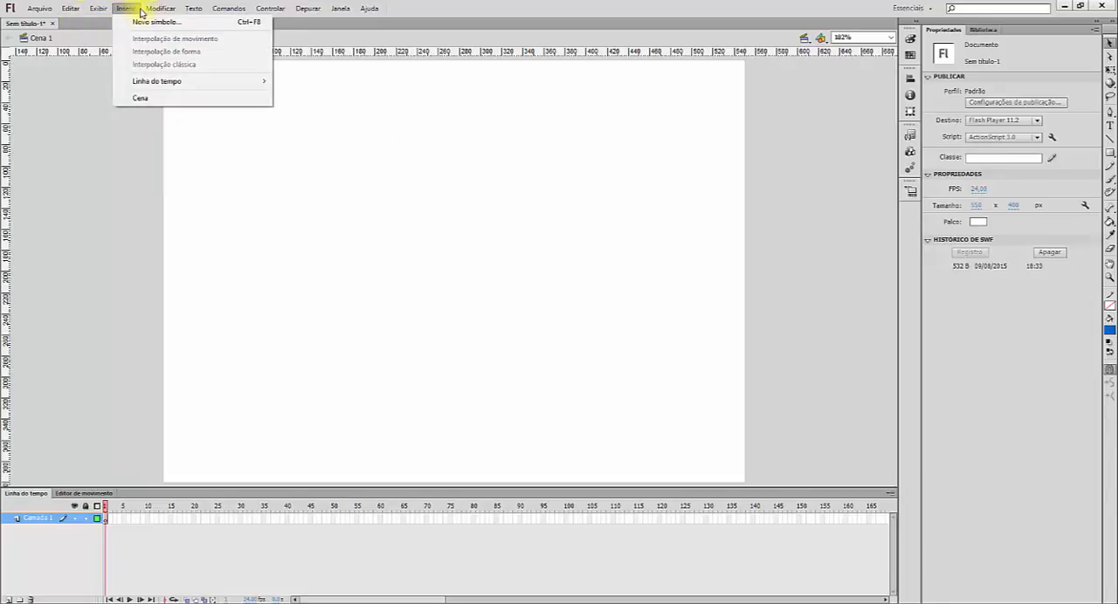
{"action": "left_click", "coordinate": [123, 110]}
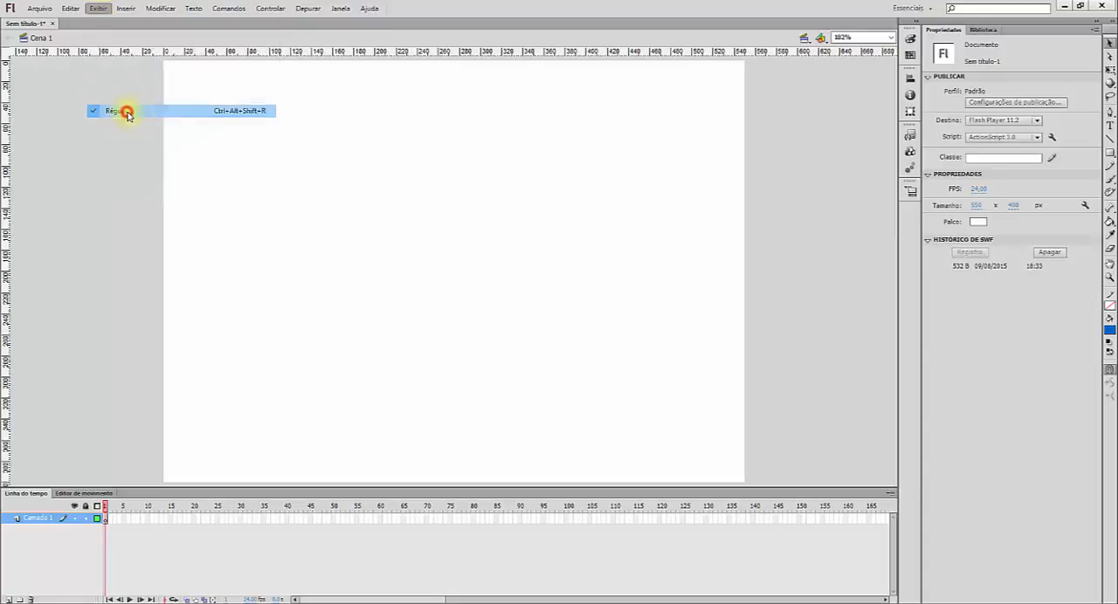
Step: Show the grid on the stage
{"action": "left_click", "coordinate": [97, 8]}
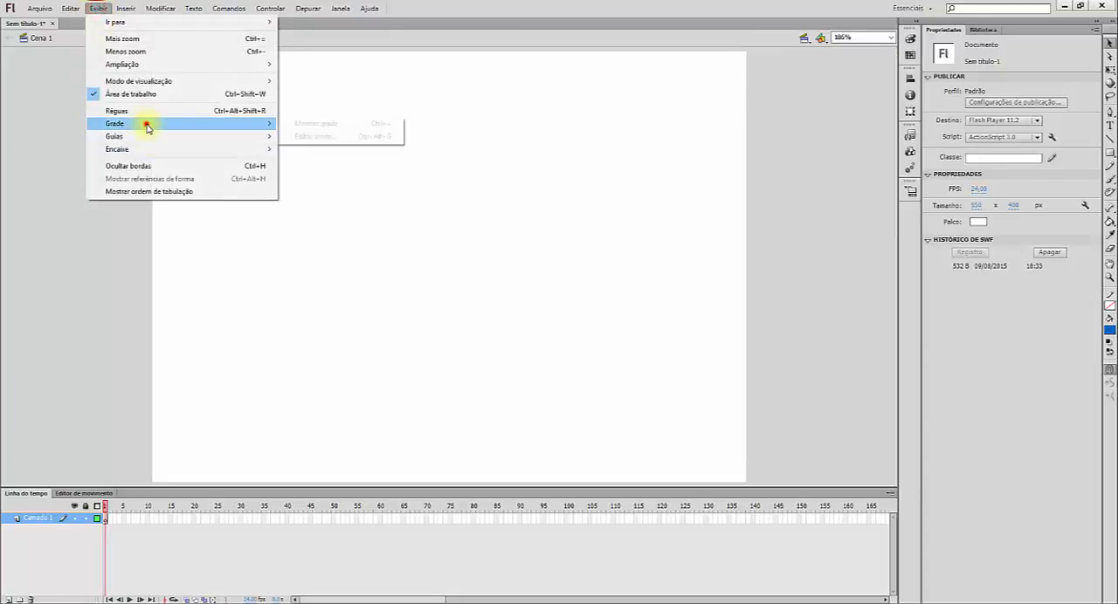
{"action": "left_click", "coordinate": [146, 123]}
{"action": "left_click", "coordinate": [153, 122]}
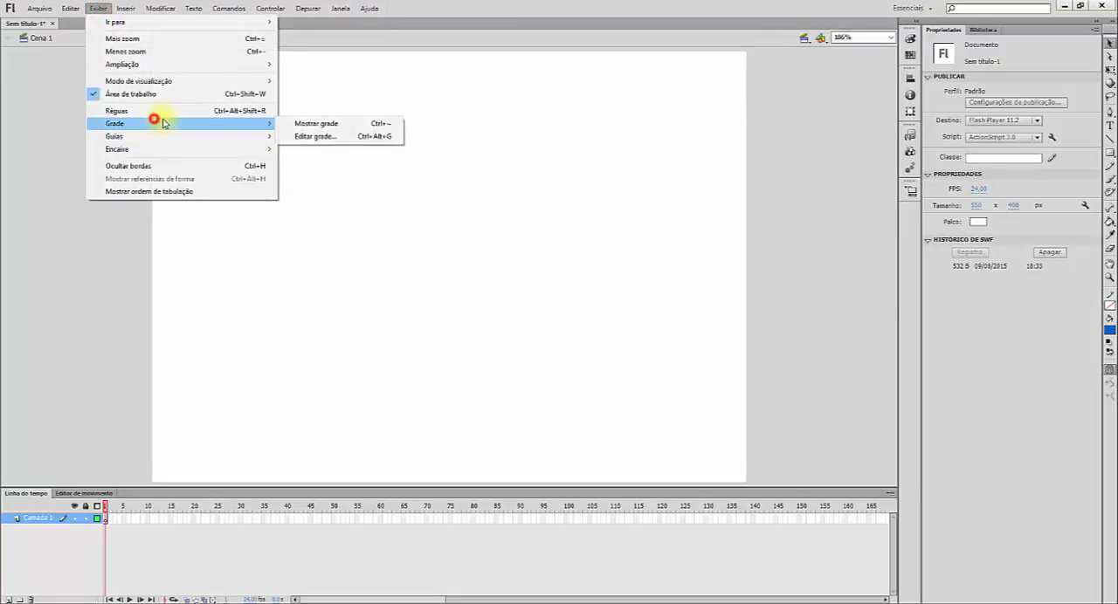
{"action": "left_click", "coordinate": [300, 123]}
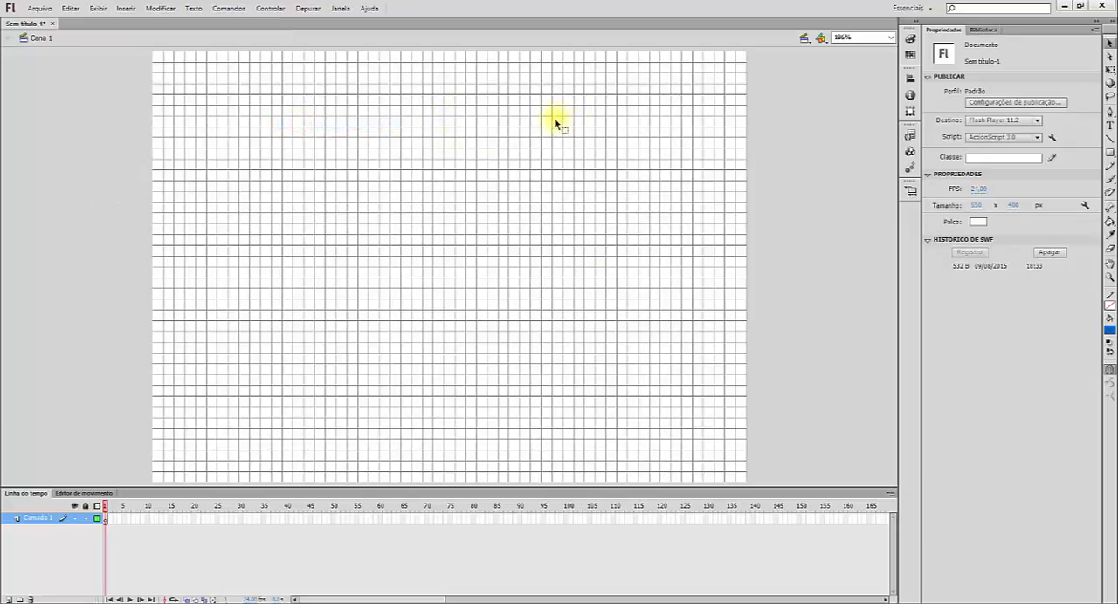
Step: Hide the grid so the stage is plain again
{"action": "left_click", "coordinate": [99, 9]}
{"action": "mouse_move", "coordinate": [122, 10]}
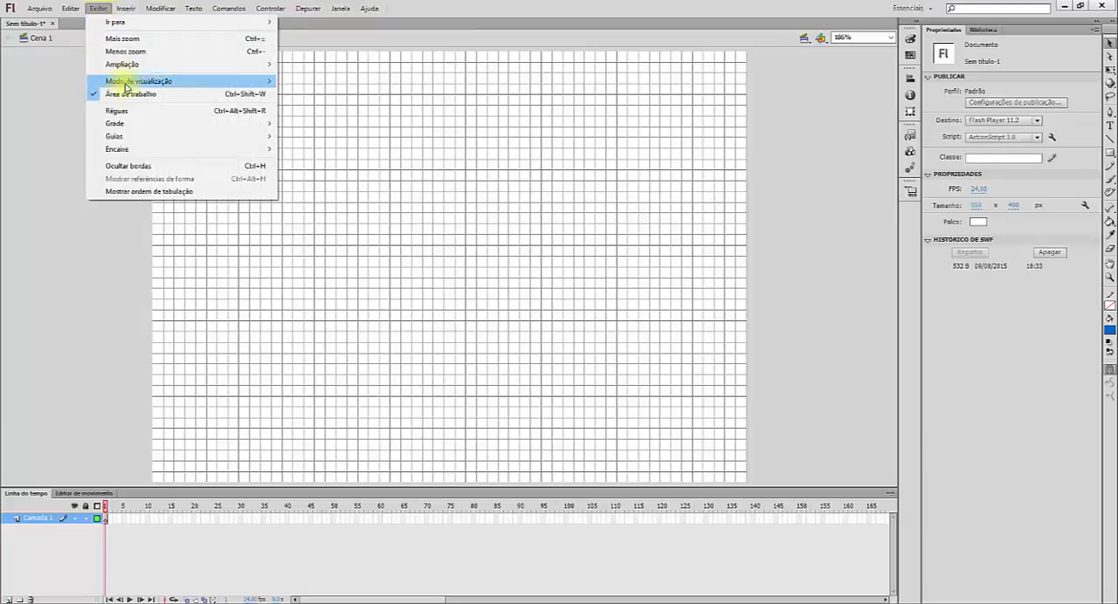
{"action": "mouse_move", "coordinate": [145, 123]}
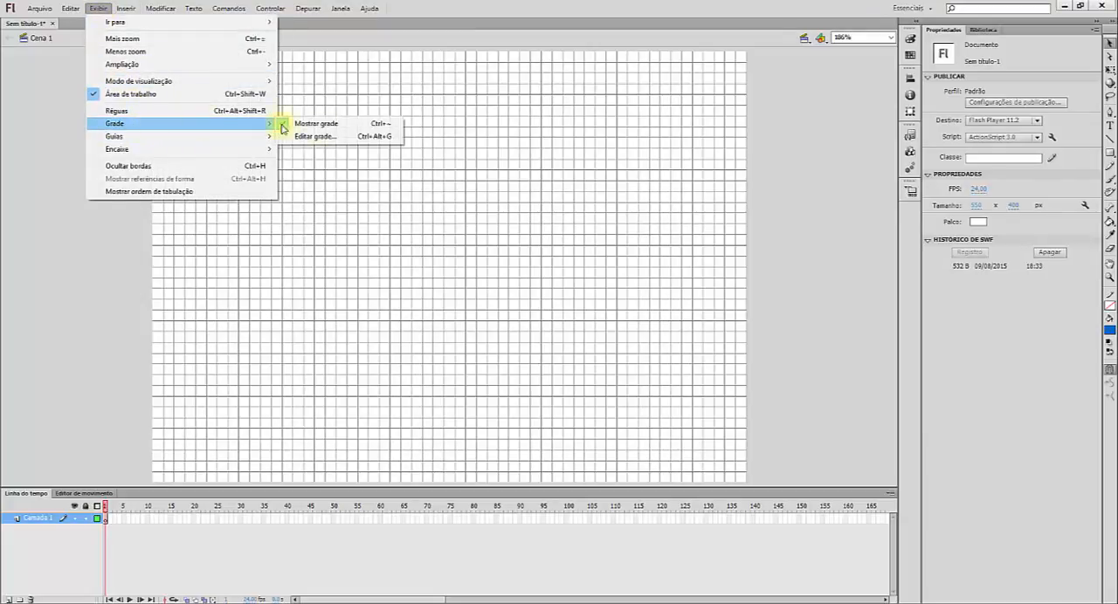
{"action": "left_click", "coordinate": [327, 129]}
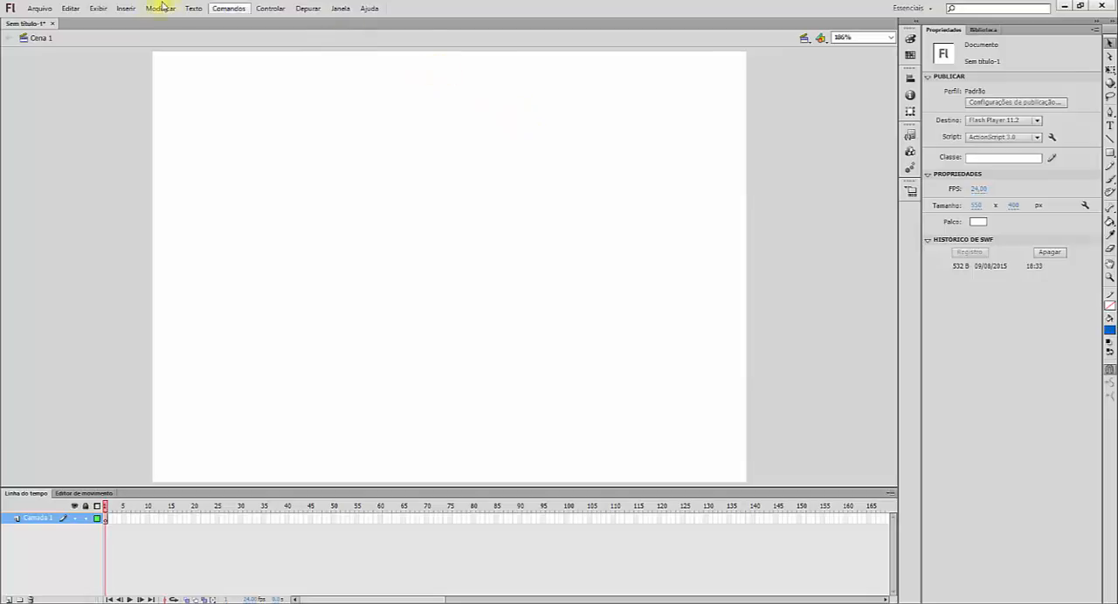
Step: Examine the name and type options for a new symbol, trying the Gráfico type, and leave without creating it
{"action": "left_click", "coordinate": [127, 11]}
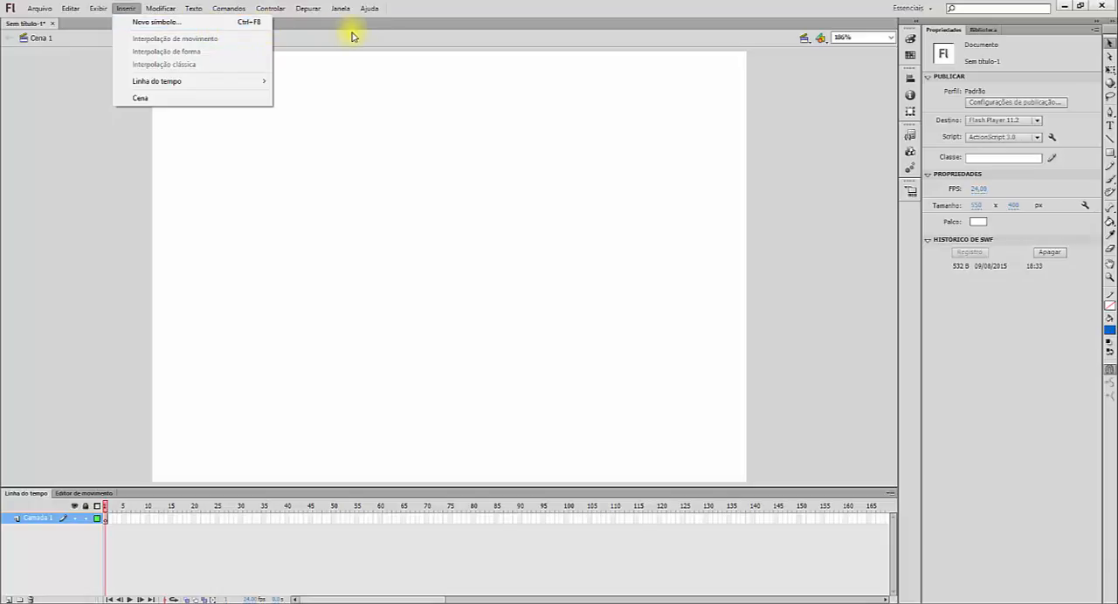
{"action": "left_click", "coordinate": [210, 27]}
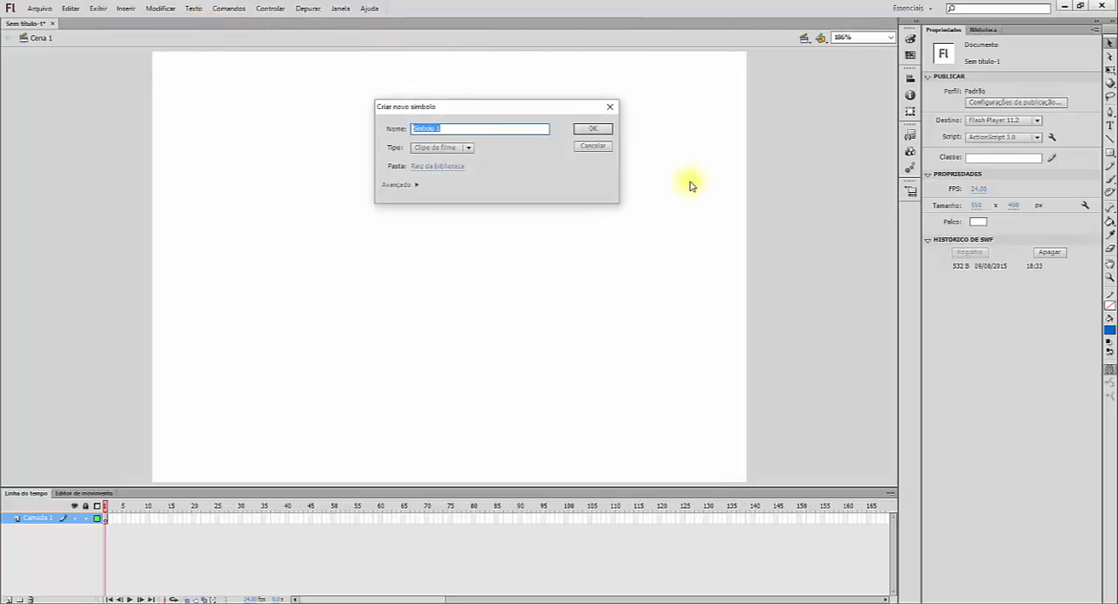
{"action": "left_click", "coordinate": [467, 150]}
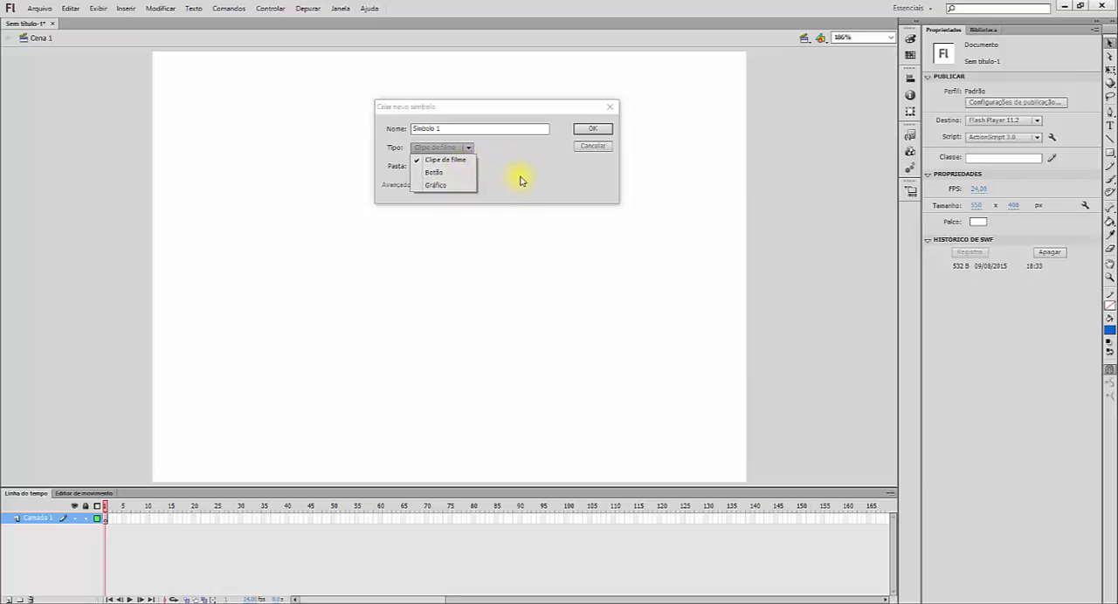
{"action": "left_click", "coordinate": [448, 184]}
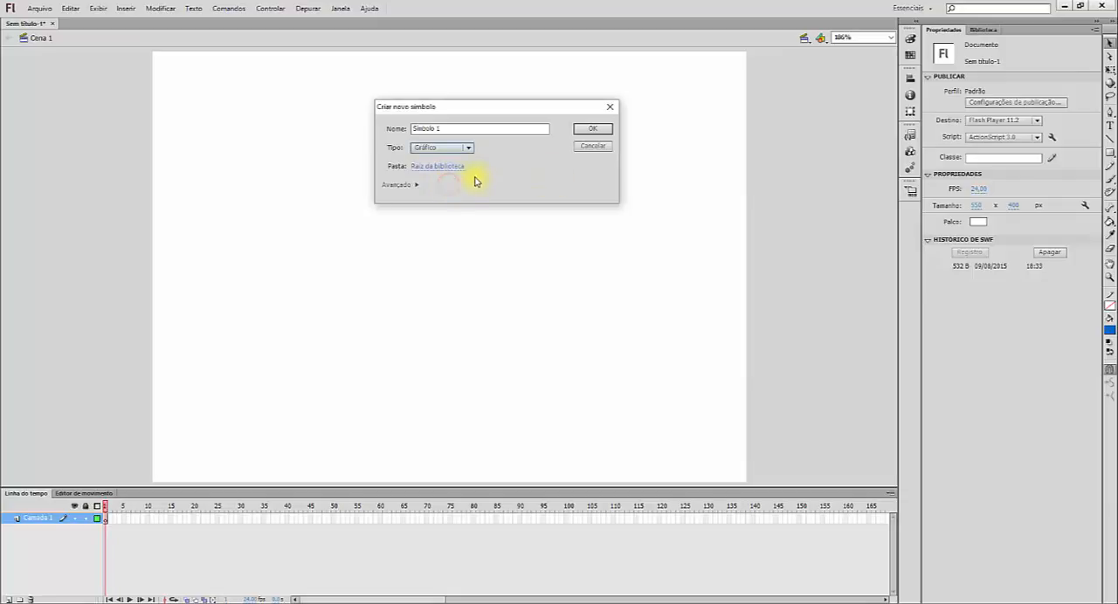
{"action": "double_click", "coordinate": [441, 128]}
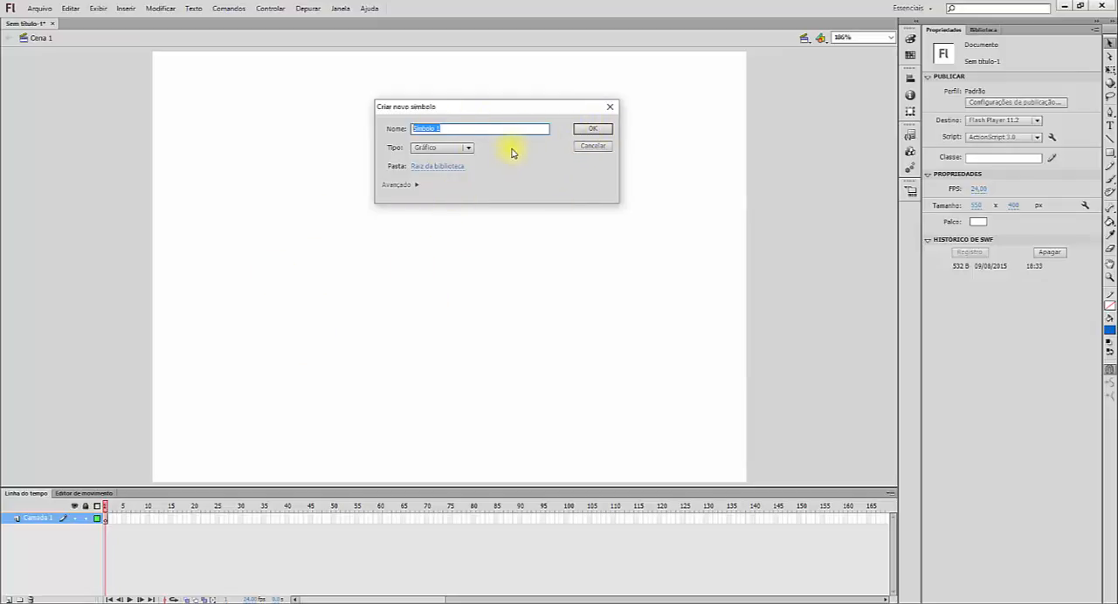
{"action": "left_click", "coordinate": [609, 106]}
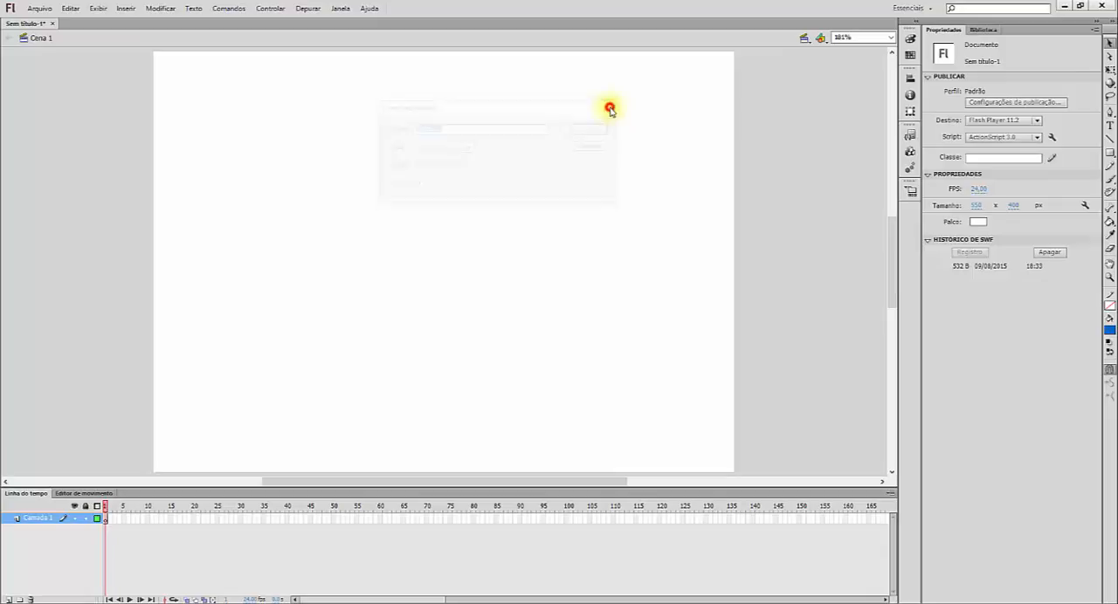
Step: Show the document's library (Biblioteca) and look over its item list
{"action": "left_click", "coordinate": [978, 30]}
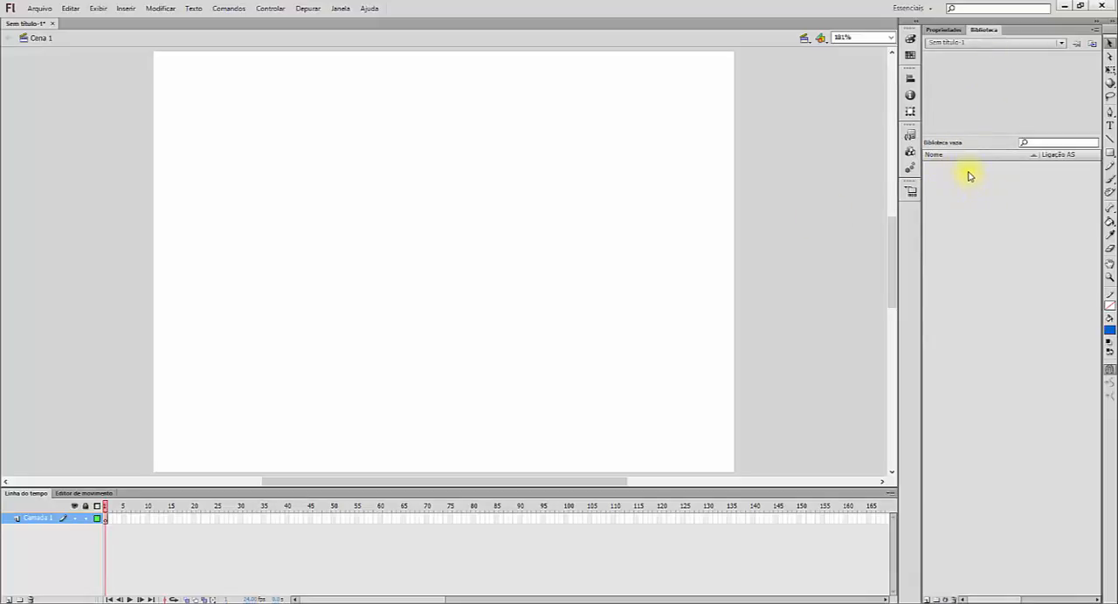
{"action": "left_click_drag", "start_coordinate": [969, 171], "coordinate": [861, 210]}
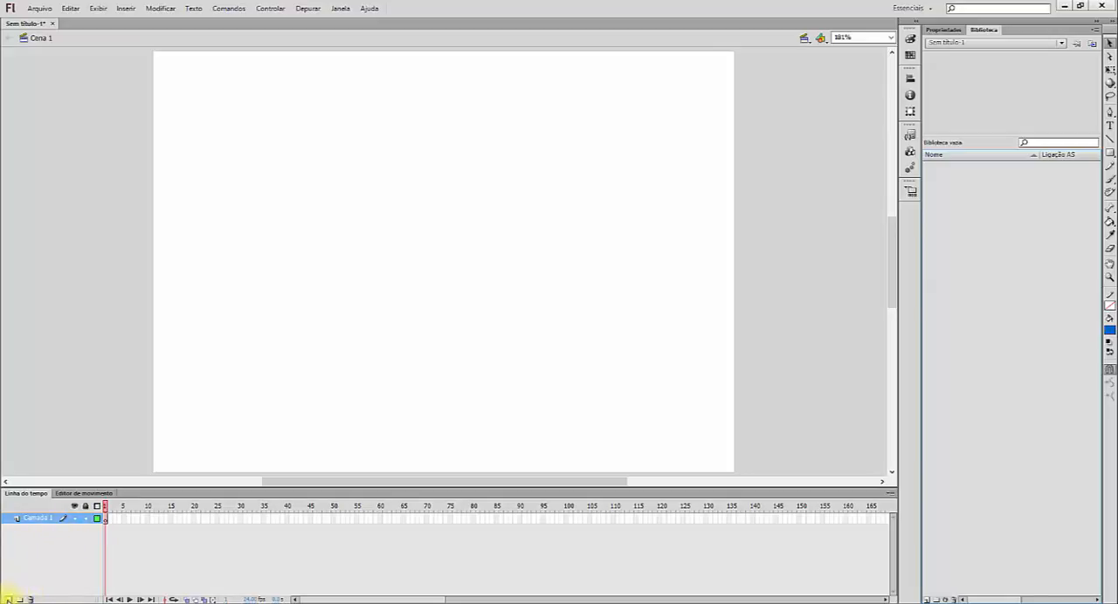
Step: Add a new layer above Camada 1 and switch the active layer between the two
{"action": "left_click", "coordinate": [7, 599]}
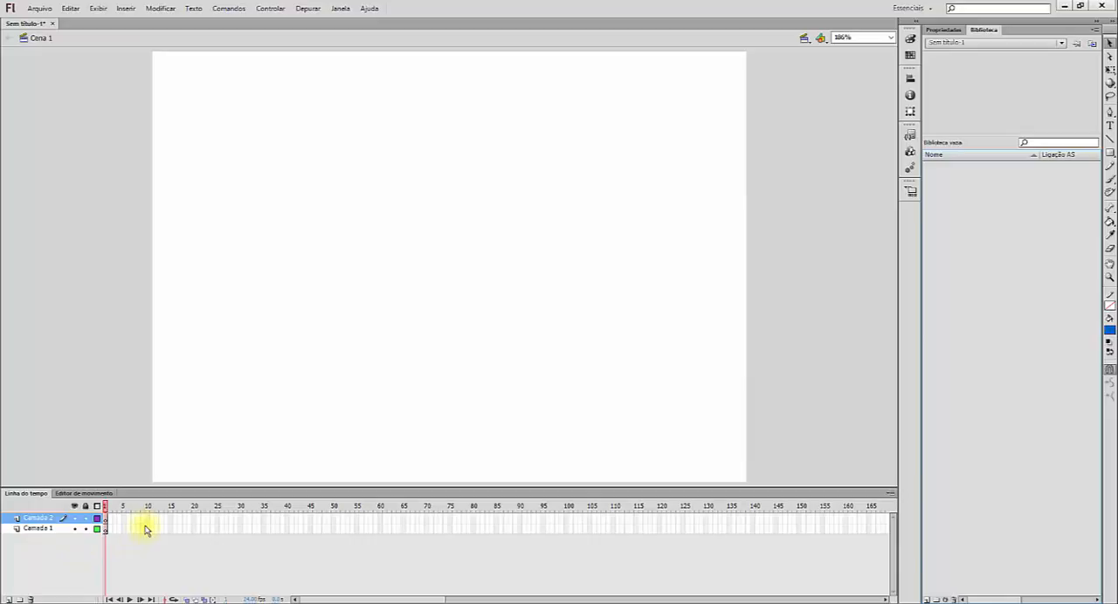
{"action": "left_click", "coordinate": [42, 529]}
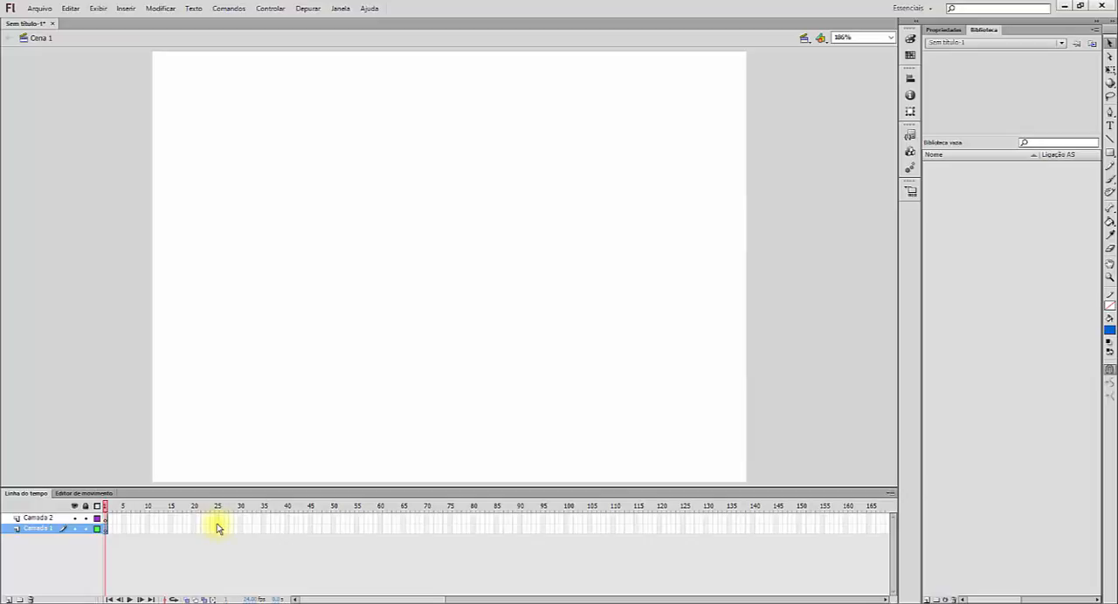
{"action": "left_click", "coordinate": [32, 519]}
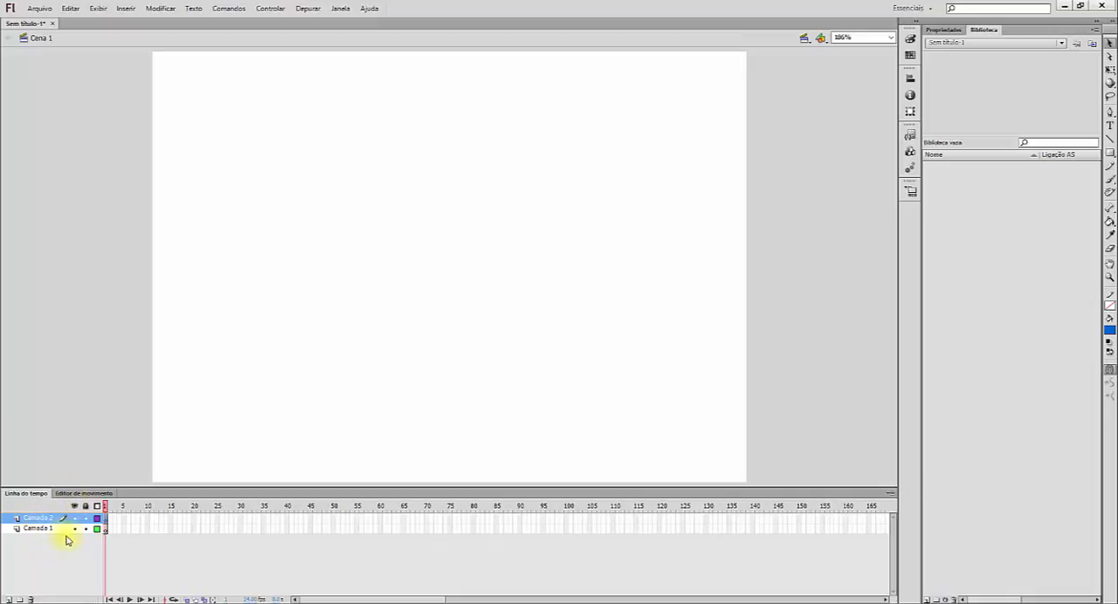
{"action": "left_click", "coordinate": [49, 530]}
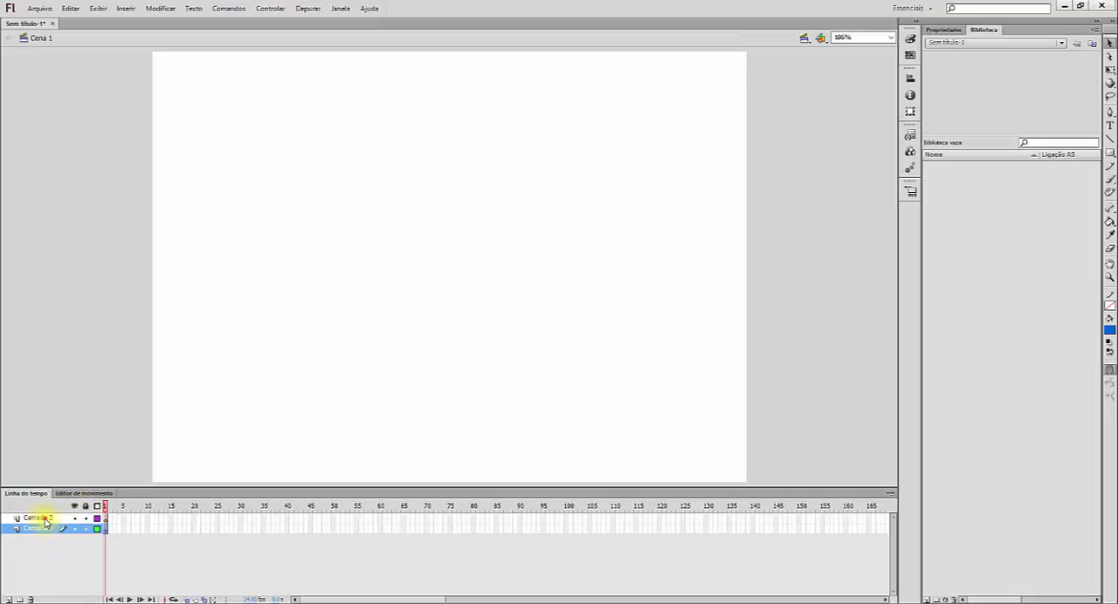
Step: Select the upper layer, Camada 2, and delete it
{"action": "left_click", "coordinate": [40, 519]}
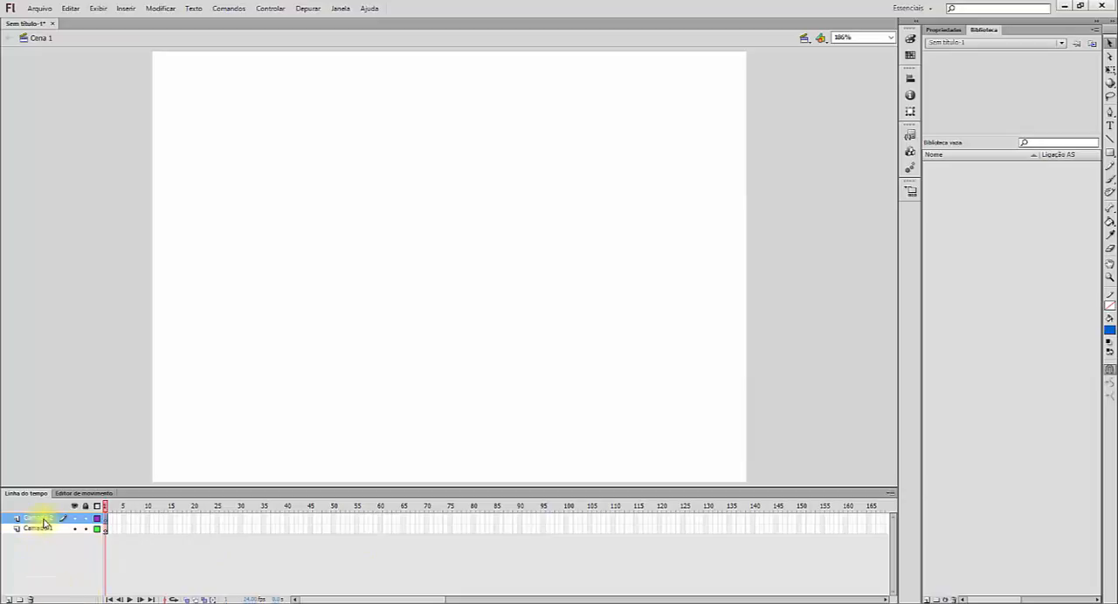
{"action": "left_click", "coordinate": [31, 598]}
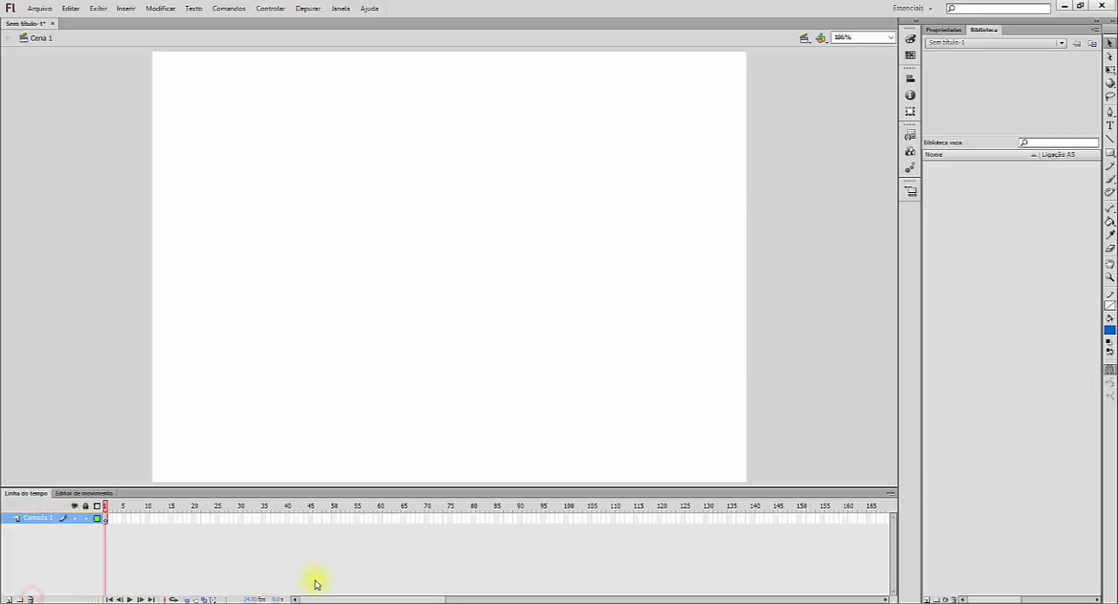
Step: Hide and show Camada 1 again, and try out locking and unlocking it
{"action": "left_click", "coordinate": [74, 519]}
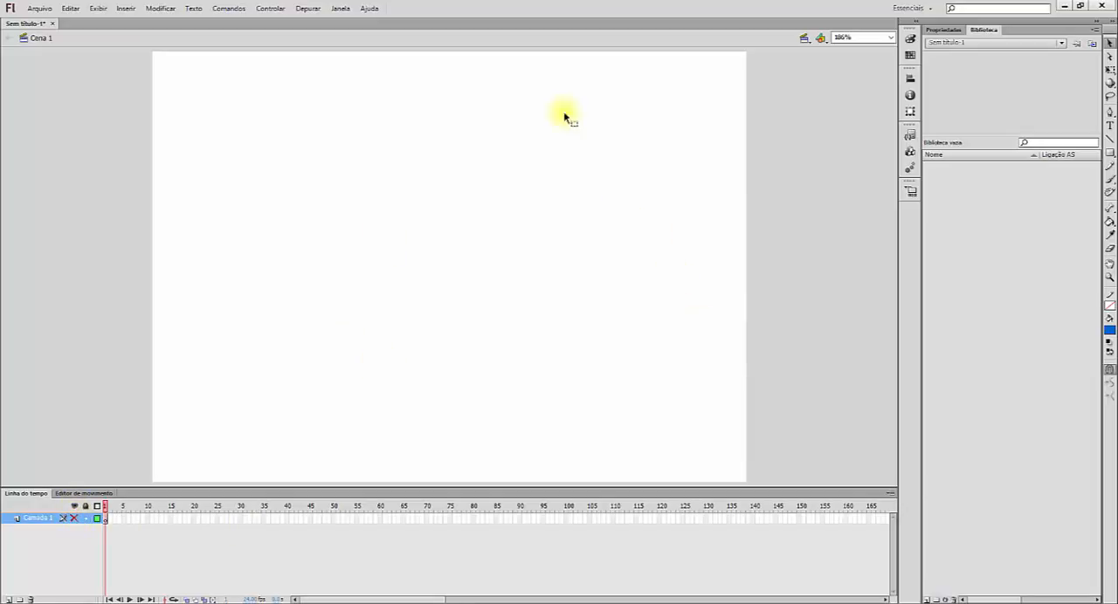
{"action": "left_click", "coordinate": [75, 519]}
{"action": "left_click", "coordinate": [85, 519]}
{"action": "left_click", "coordinate": [86, 518]}
{"action": "left_click", "coordinate": [85, 520]}
Step: Change the outline colour of Camada 1 to purple in its layer properties
{"action": "double_click", "coordinate": [96, 520]}
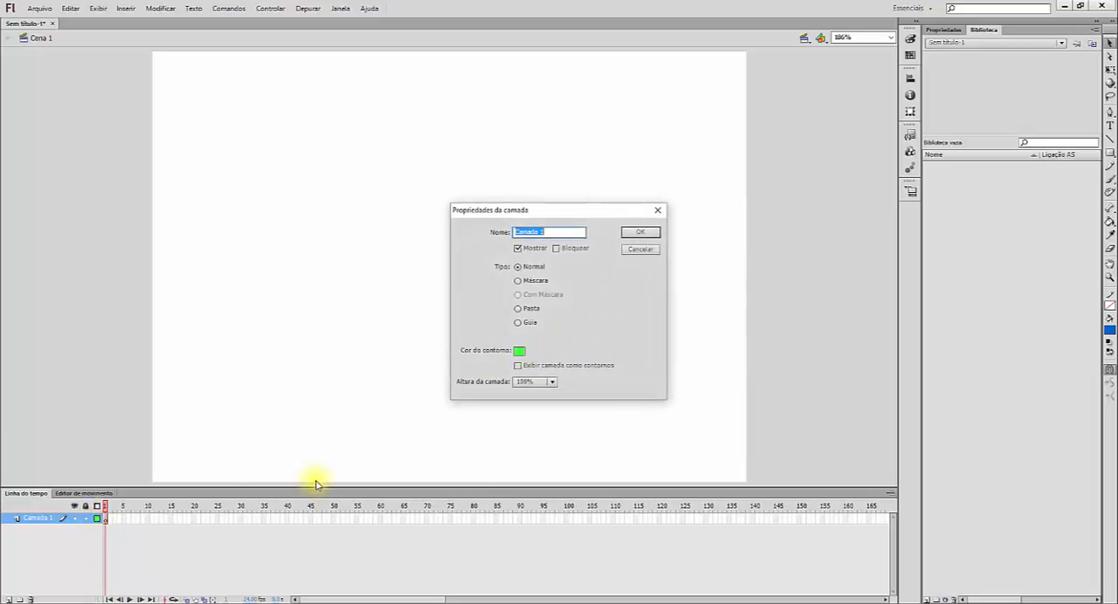
{"action": "left_click", "coordinate": [519, 350]}
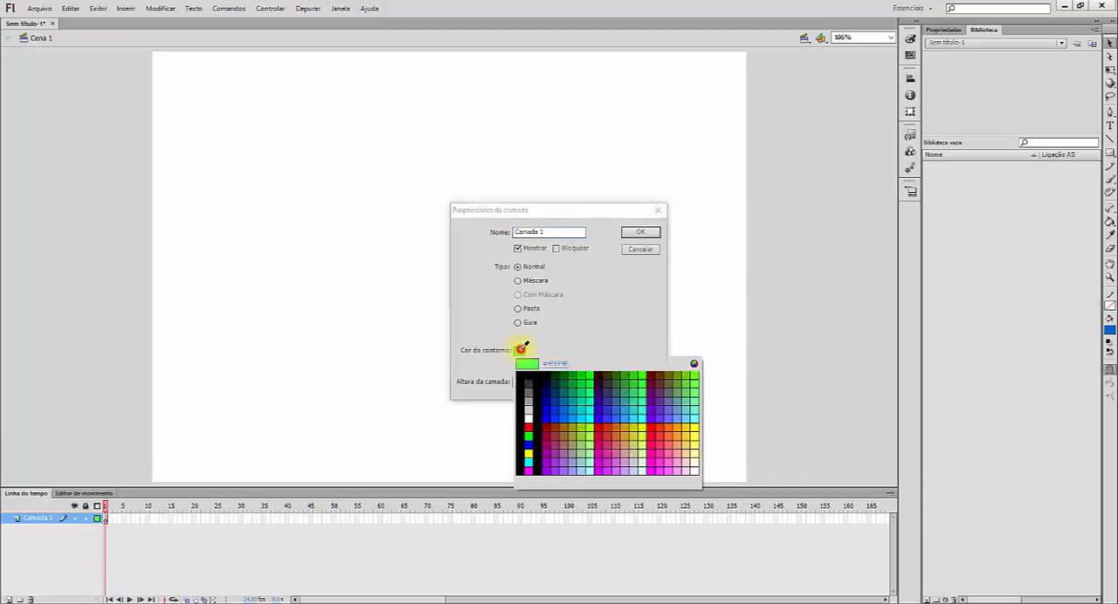
{"action": "left_click", "coordinate": [654, 404]}
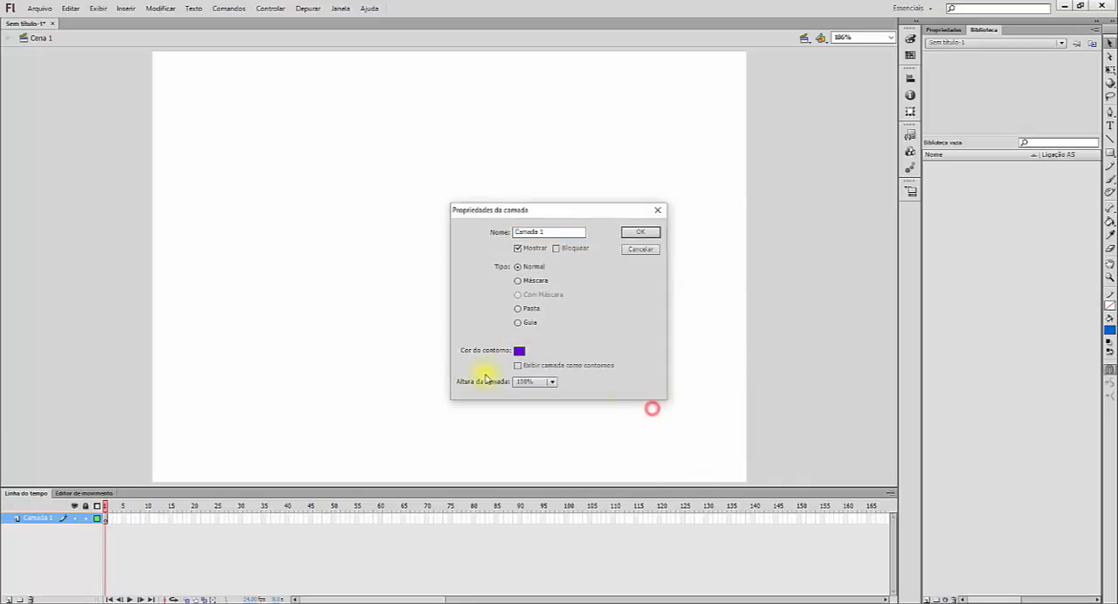
{"action": "left_click", "coordinate": [653, 232]}
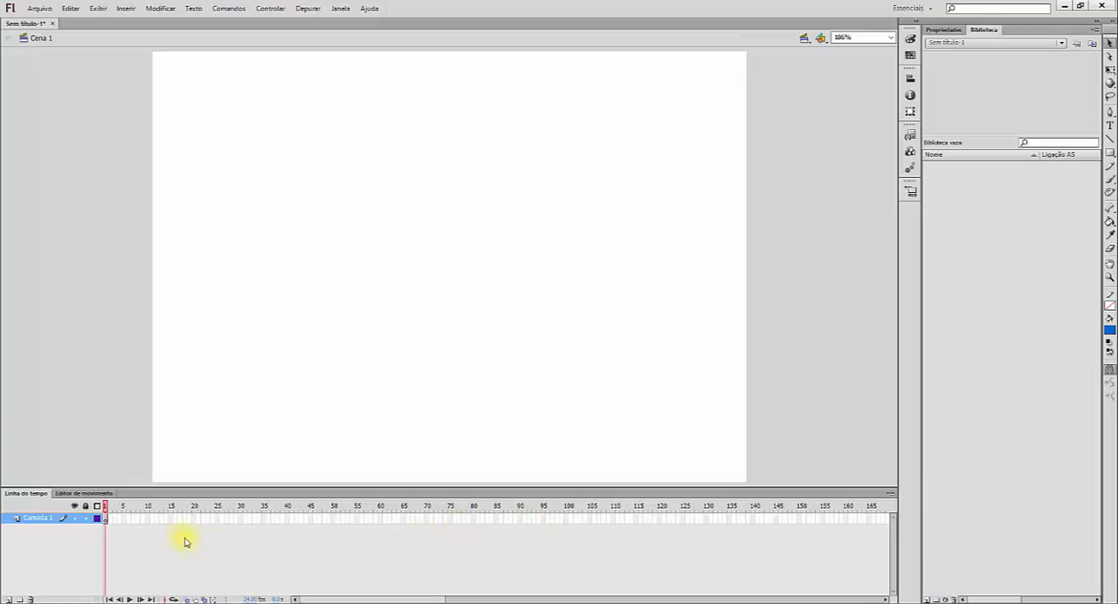
Step: Try the medium (Média) frame size in the timeline, and set it back to Normal
{"action": "left_click", "coordinate": [890, 496]}
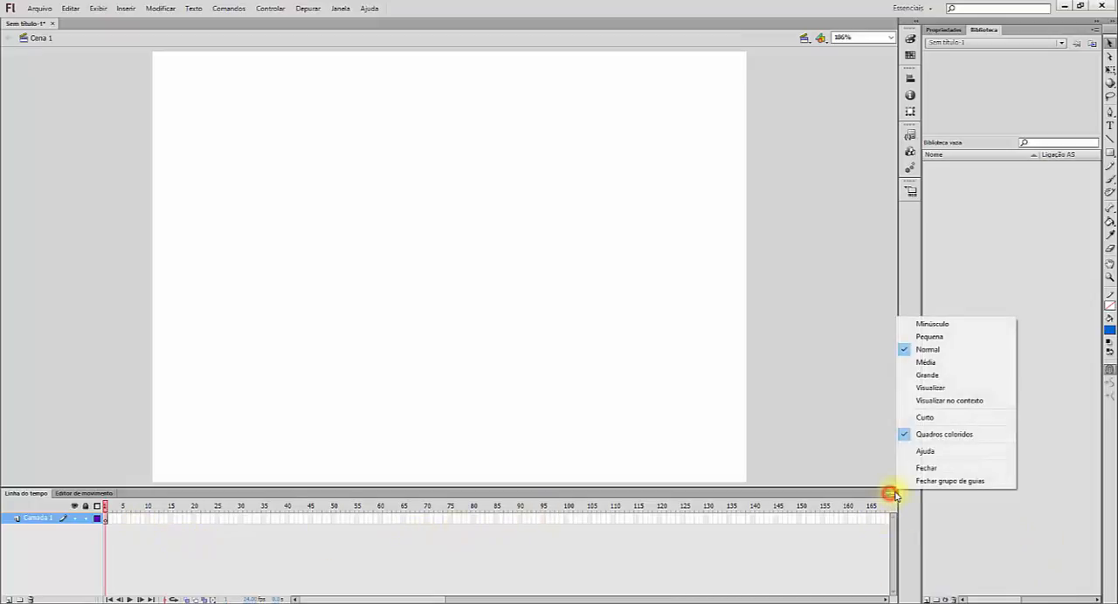
{"action": "left_click", "coordinate": [923, 363]}
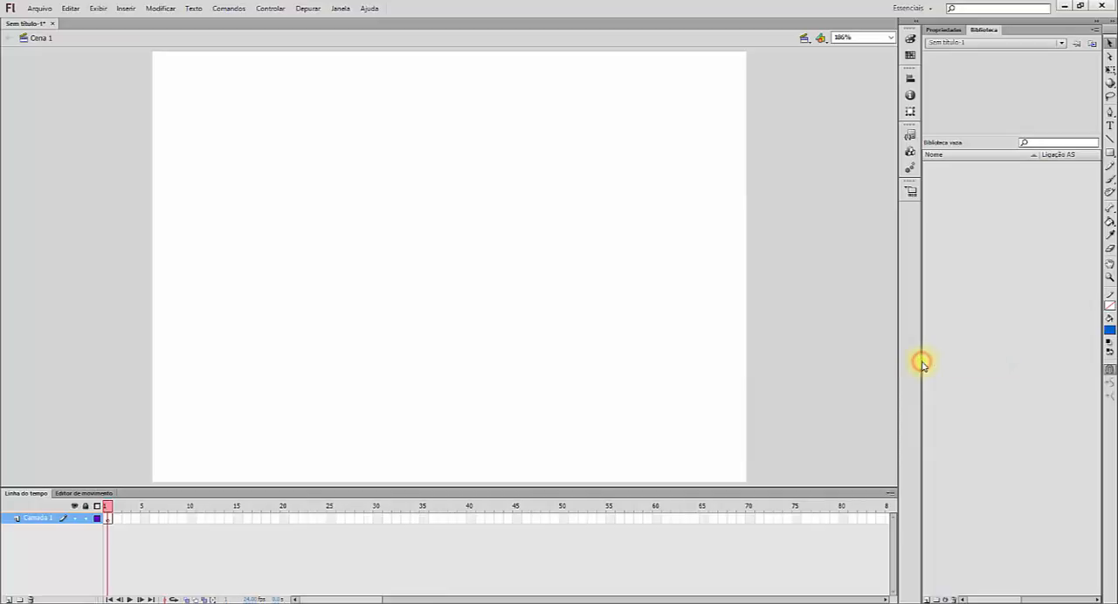
{"action": "left_click", "coordinate": [891, 496]}
{"action": "left_click", "coordinate": [922, 351]}
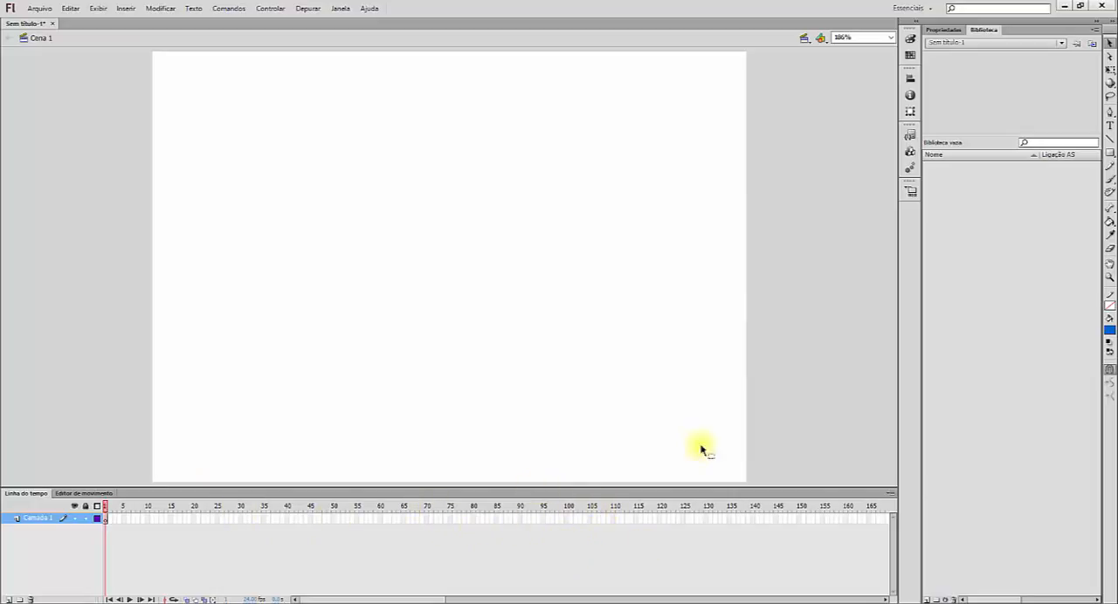
Step: Show the document's properties in place of its library
{"action": "left_click", "coordinate": [948, 31]}
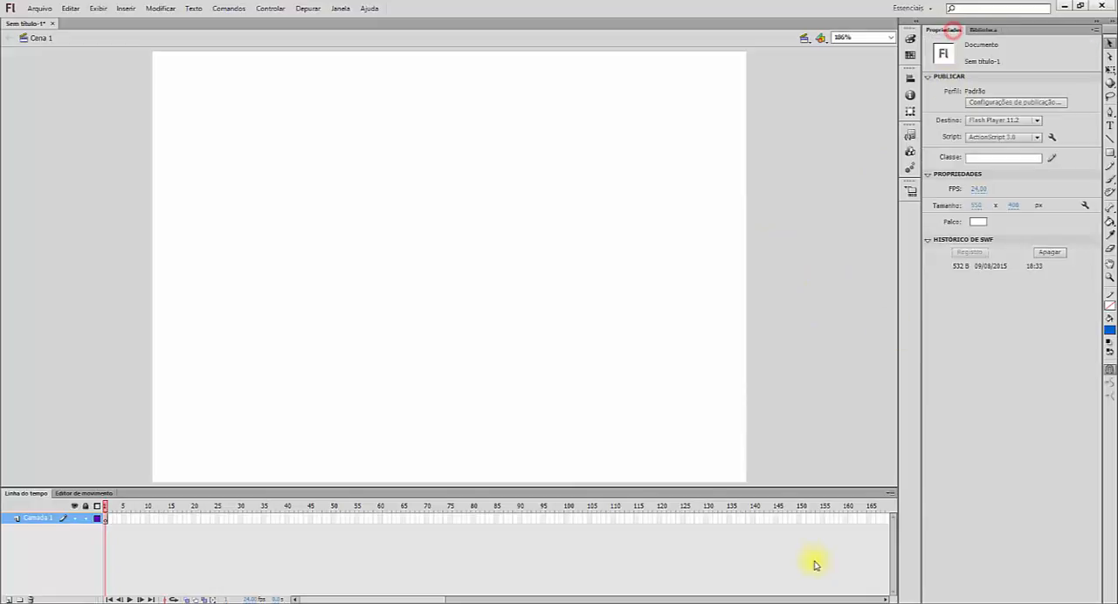
Step: Review the timeline's frame view options, select frame 100 of Camada 1, and set the document's frame rate to 30 FPS
{"action": "left_click", "coordinate": [890, 494]}
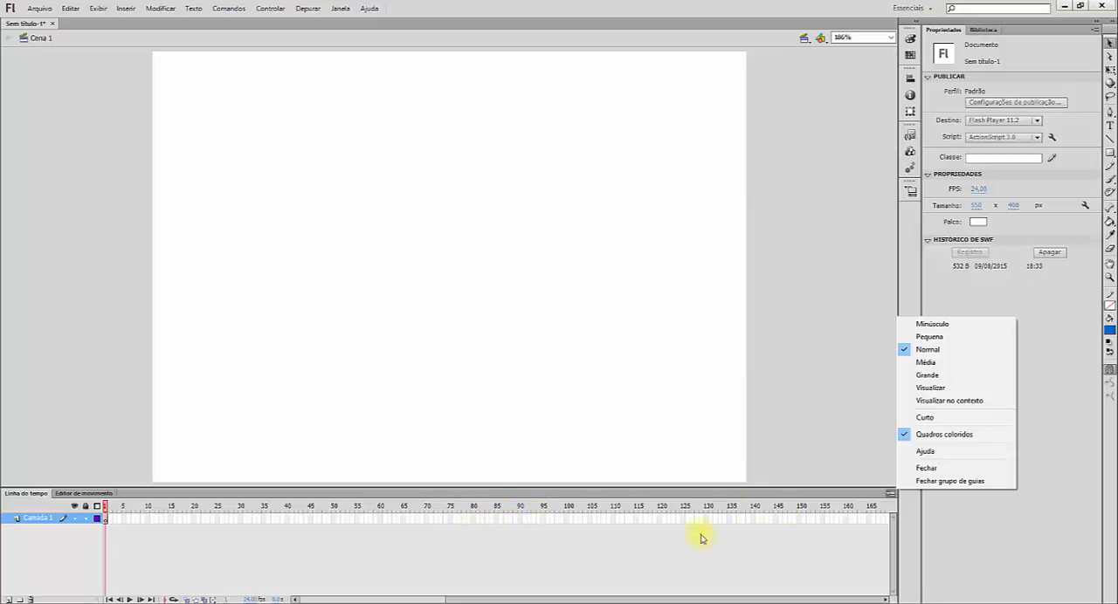
{"action": "left_click", "coordinate": [568, 521]}
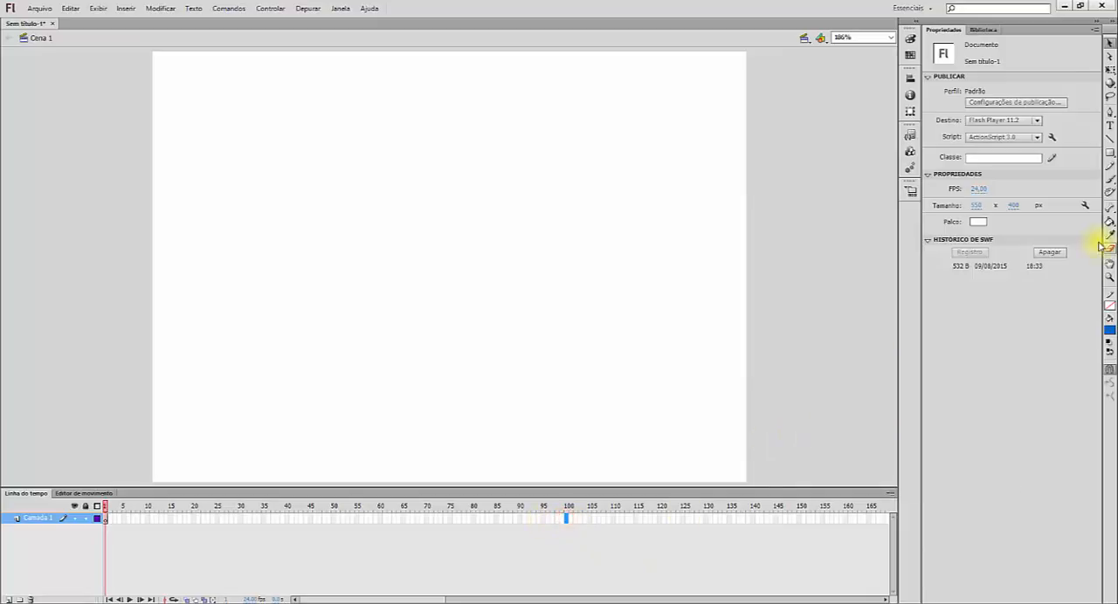
{"action": "left_click", "coordinate": [979, 189]}
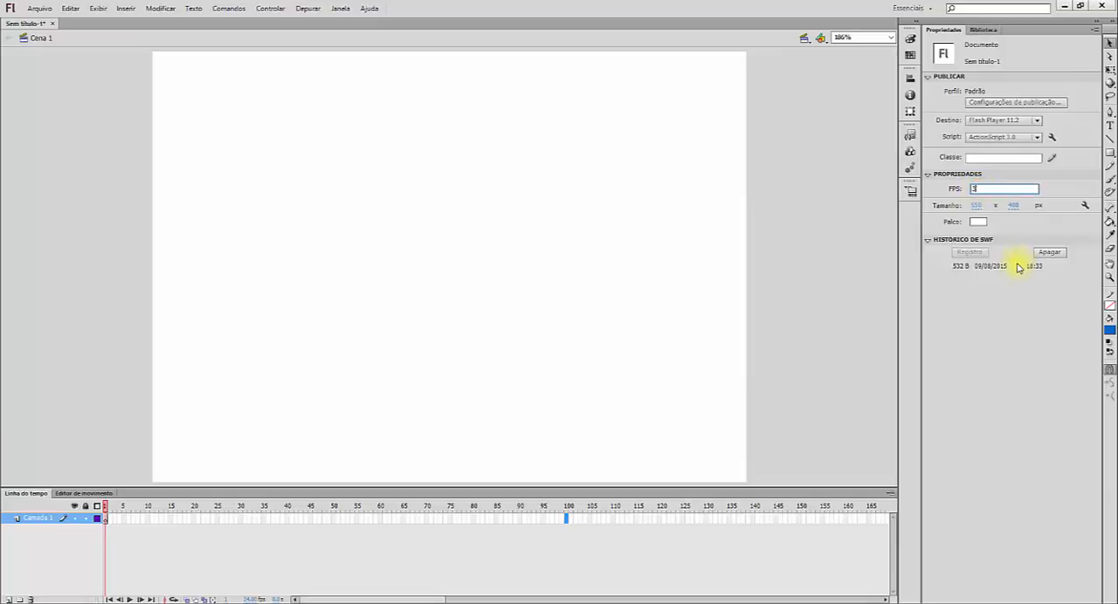
{"action": "key", "text": "Return"}
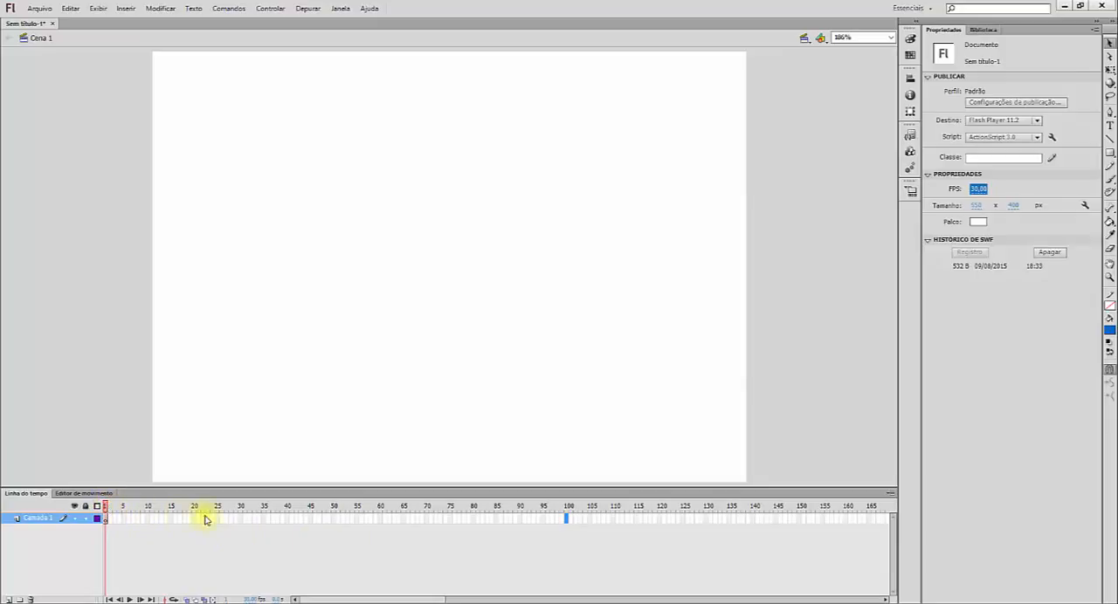
Step: Pick out frame 30 of Camada 1 in the timeline
{"action": "left_click", "coordinate": [245, 522]}
{"action": "left_click", "coordinate": [241, 520]}
{"action": "left_click", "coordinate": [241, 519]}
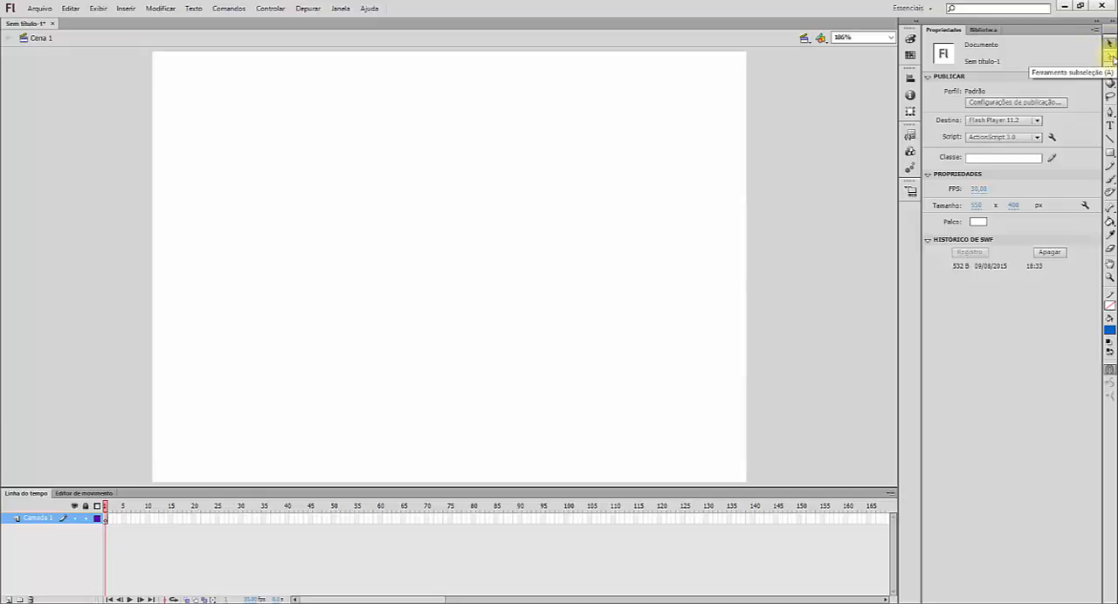
Step: Try activating the Subselection tool, followed by the Free Transform tool
{"action": "left_click", "coordinate": [1110, 58]}
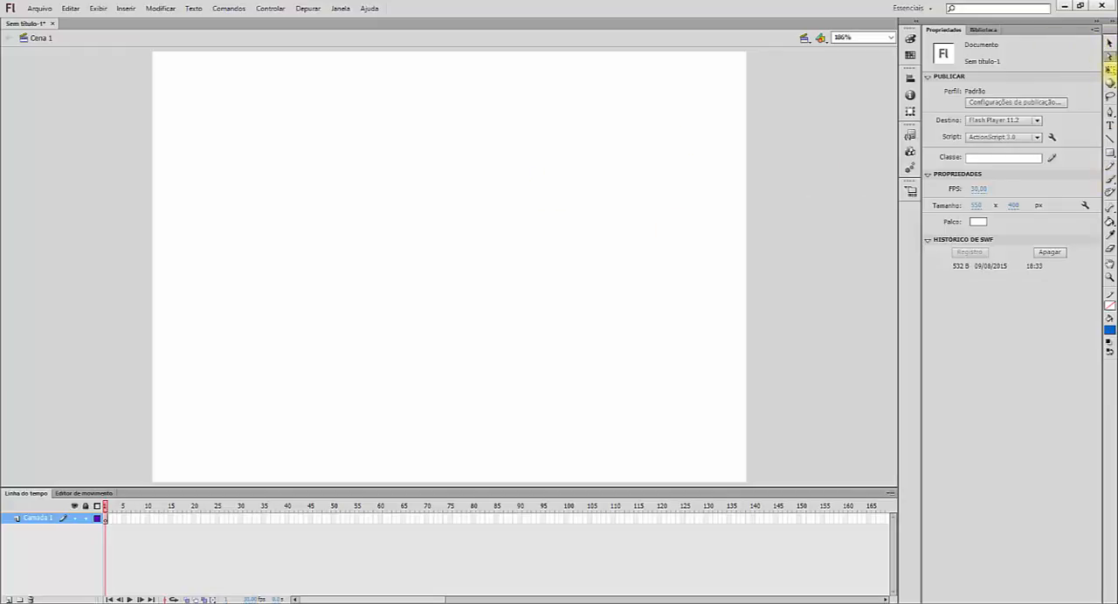
{"action": "left_click", "coordinate": [1110, 57]}
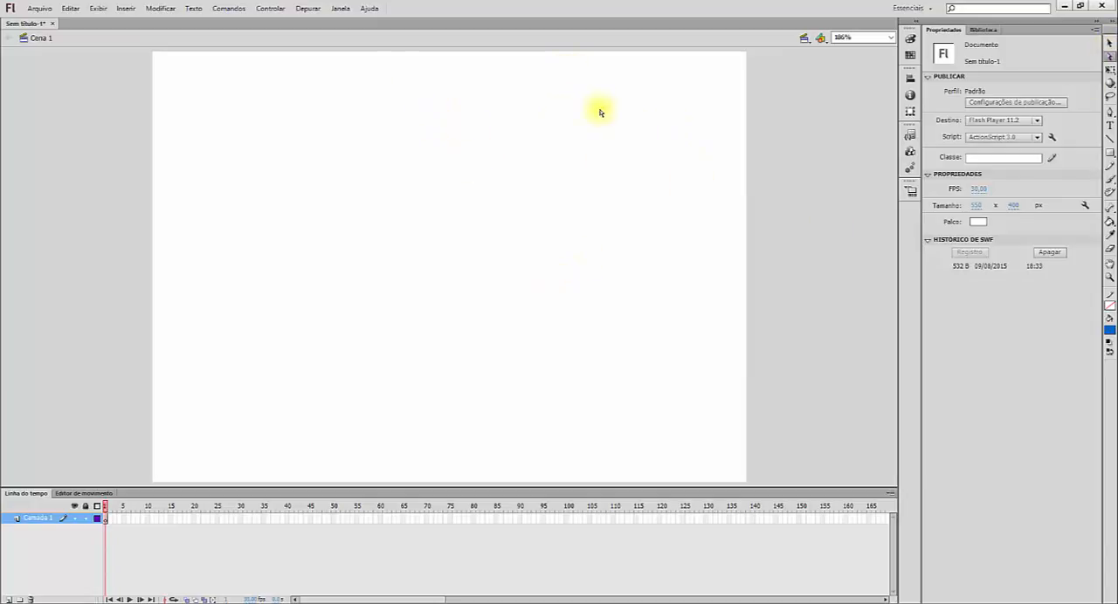
{"action": "left_click", "coordinate": [1110, 71]}
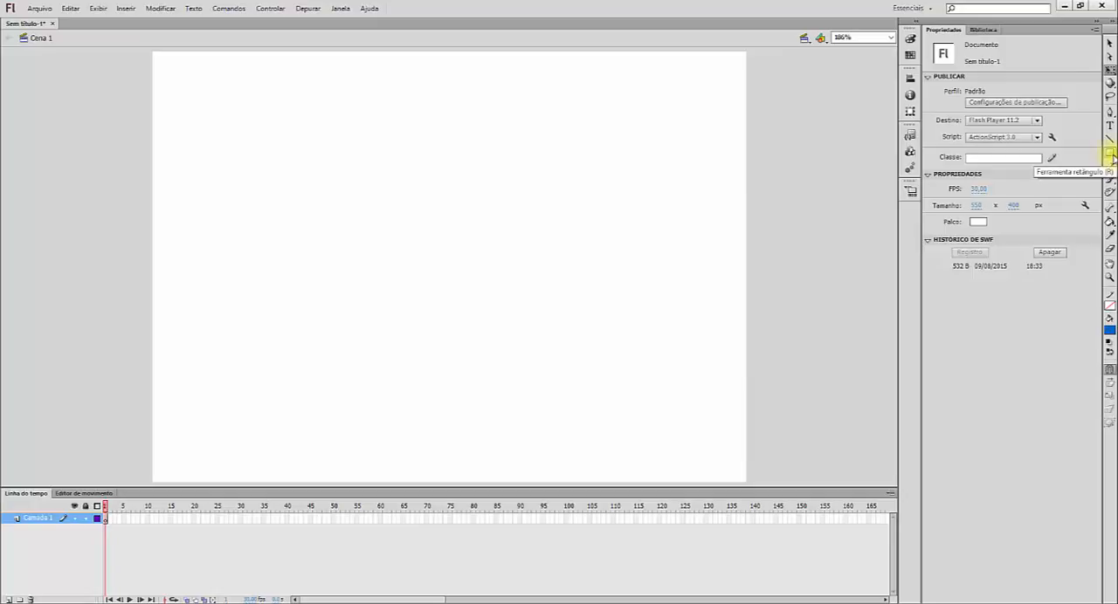
Step: Look over the variants of the shape tool and activate the Rectangle tool (Ferramenta retângulo)
{"action": "left_click", "coordinate": [1110, 154]}
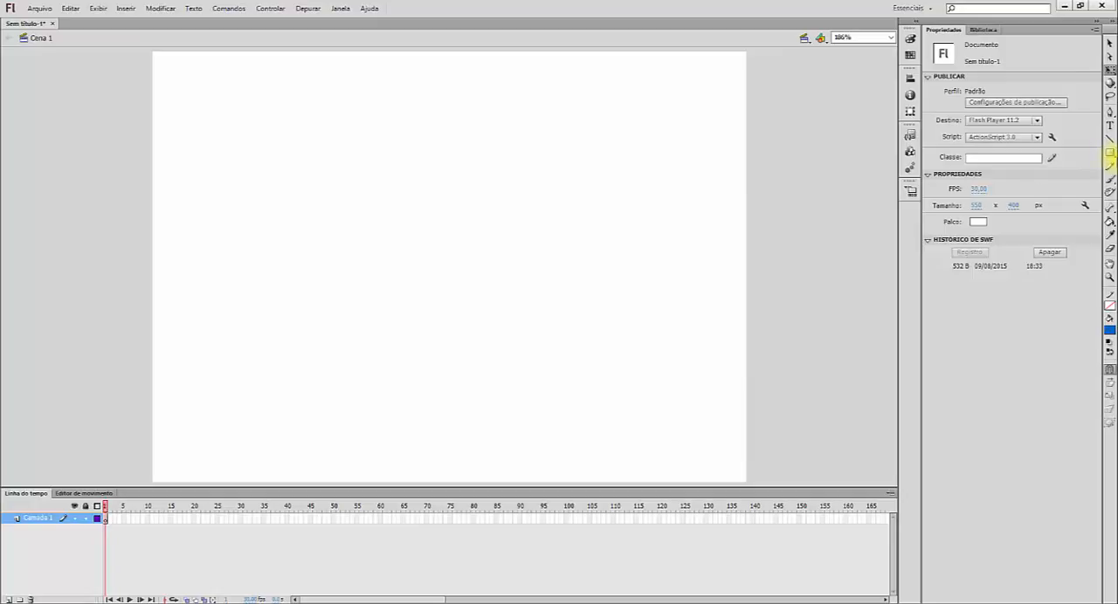
{"action": "left_click", "coordinate": [1111, 154]}
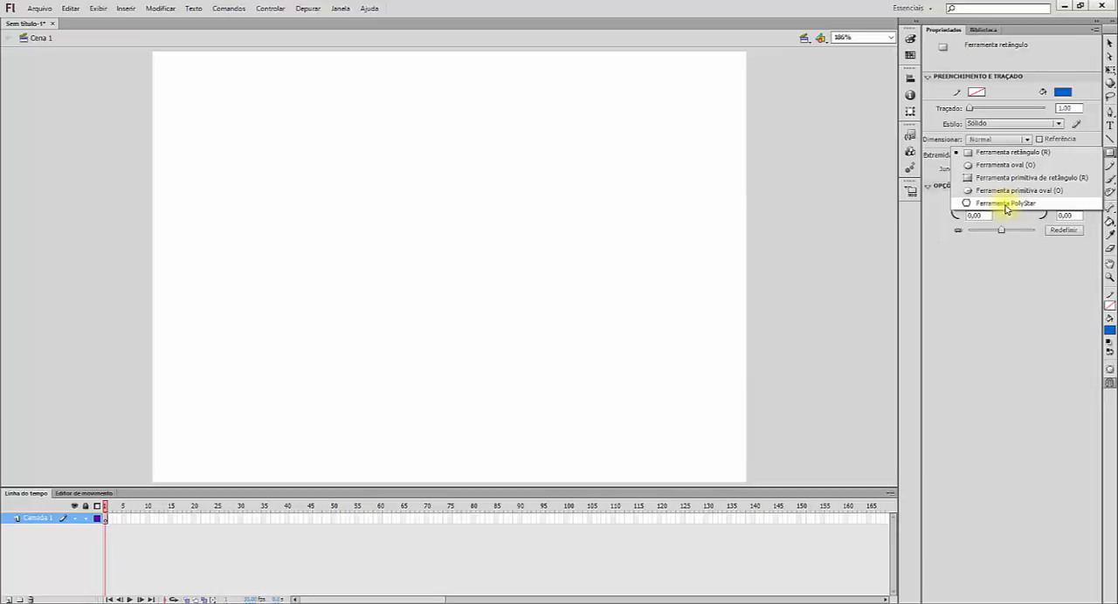
{"action": "left_click", "coordinate": [985, 154]}
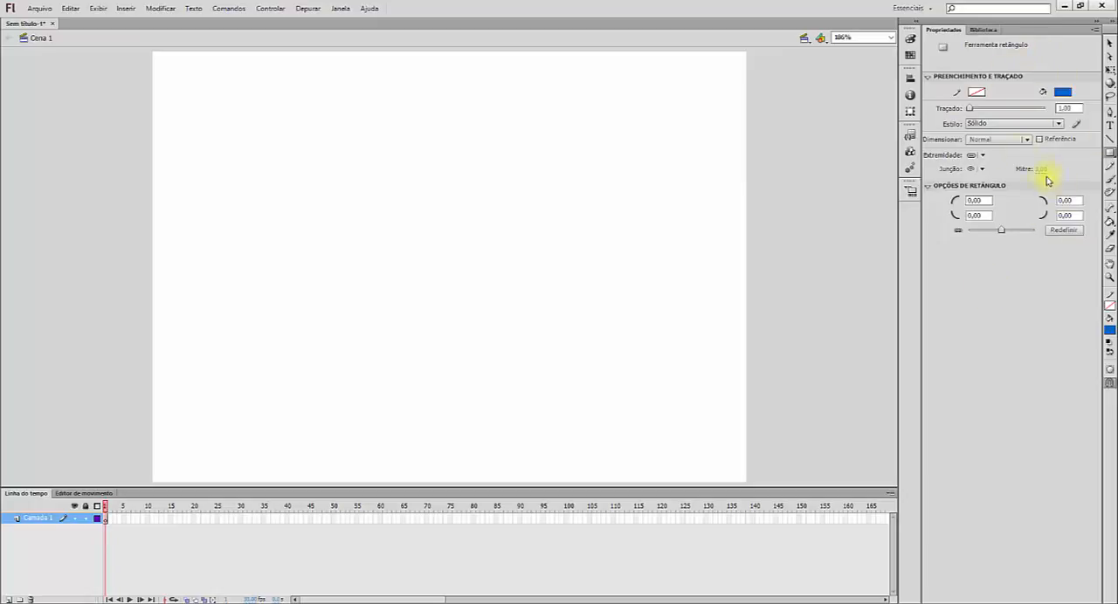
{"action": "left_click", "coordinate": [1108, 43]}
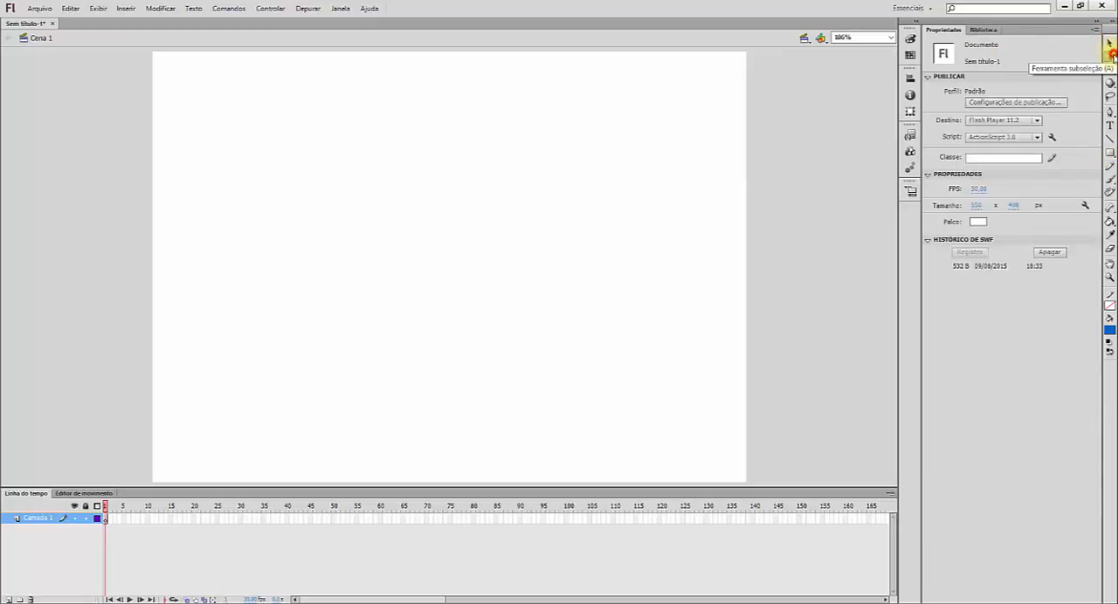
{"action": "left_click", "coordinate": [1111, 154]}
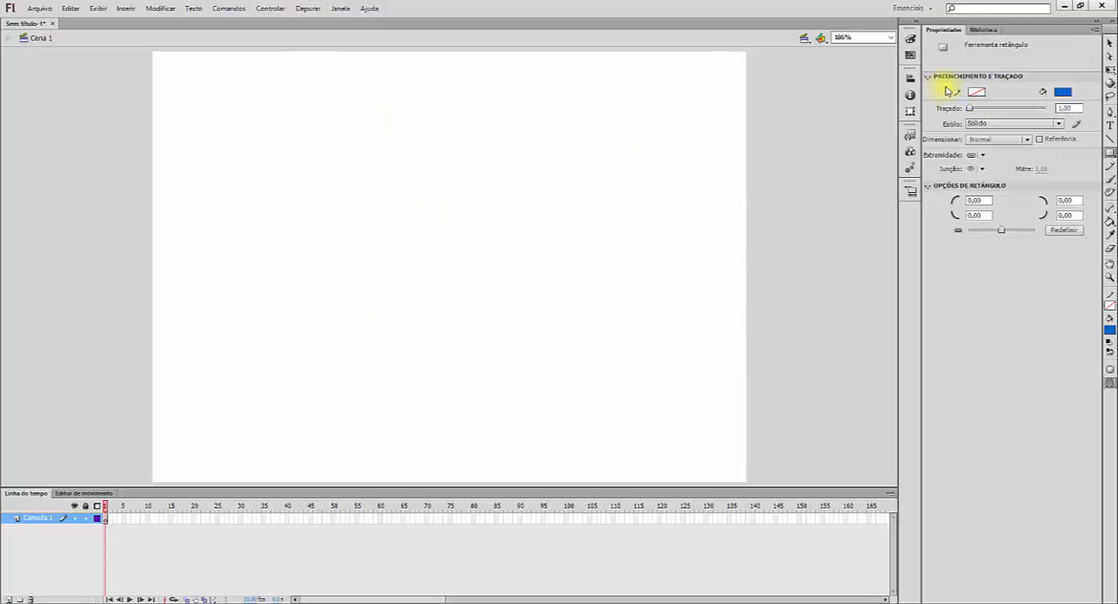
Step: Set the Rectangle tool's stroke colour to yellow and its fill colour to pure blue
{"action": "left_click", "coordinate": [976, 93]}
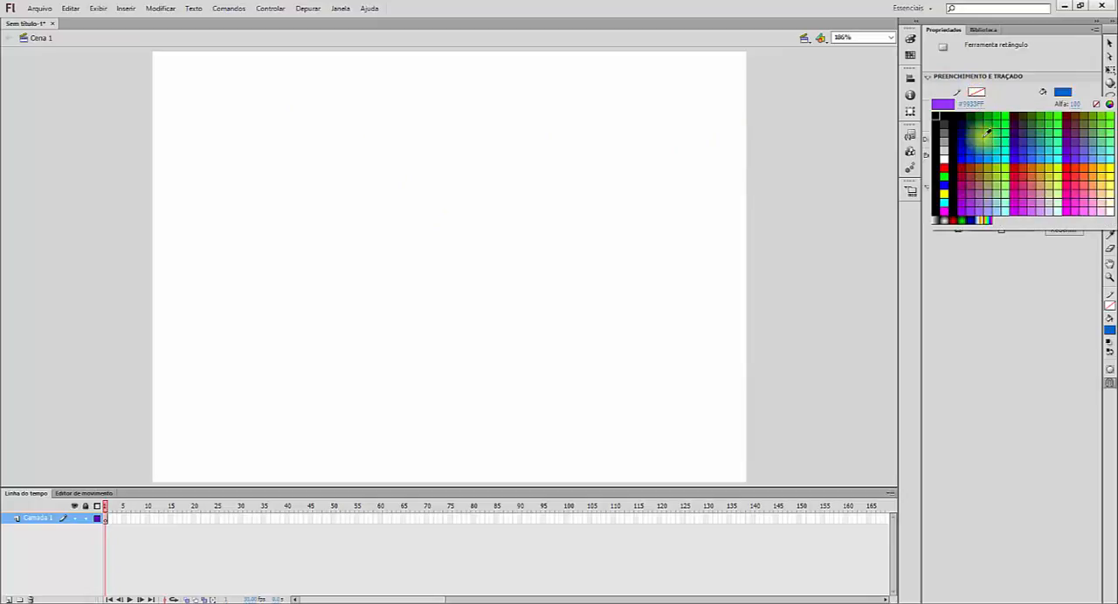
{"action": "left_click", "coordinate": [944, 193]}
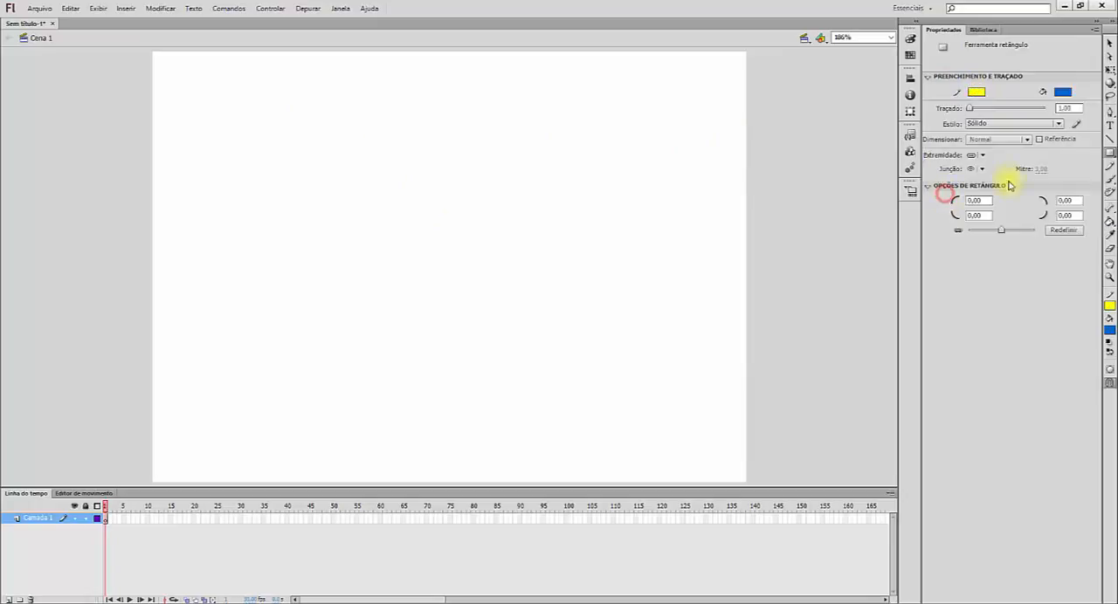
{"action": "left_click", "coordinate": [1066, 93]}
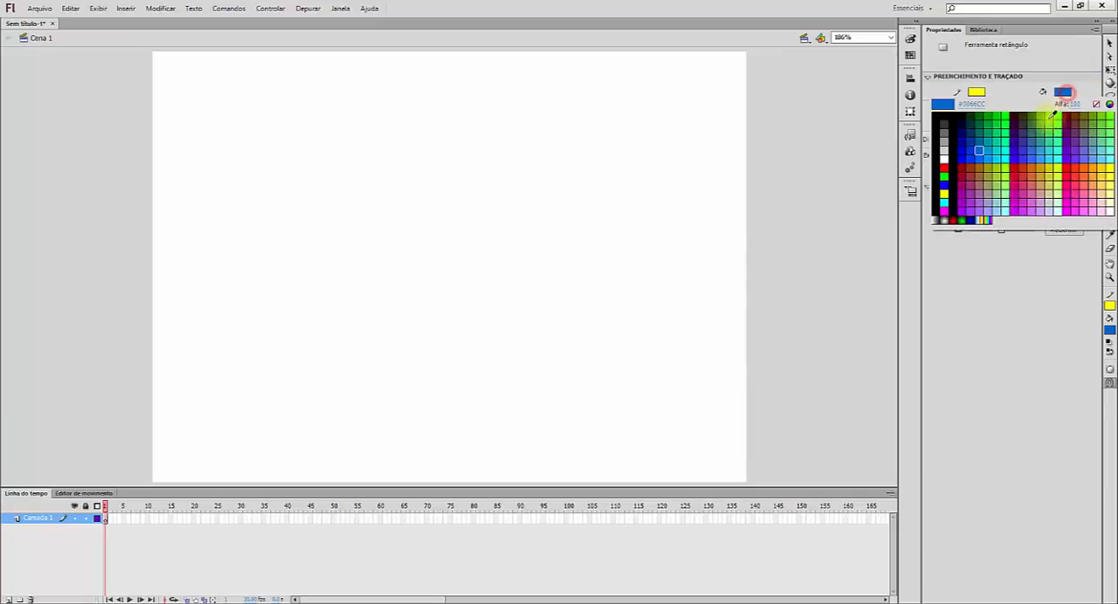
{"action": "left_click", "coordinate": [948, 189]}
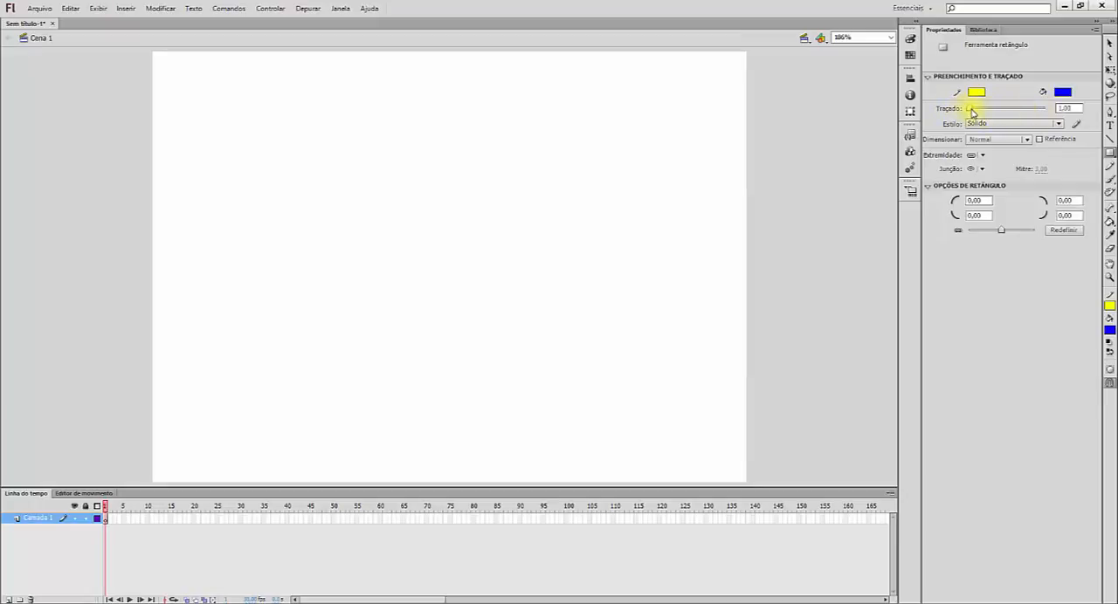
Step: Set the Rectangle tool's stroke thickness to 3
{"action": "left_click_drag", "start_coordinate": [972, 111], "coordinate": [978, 114]}
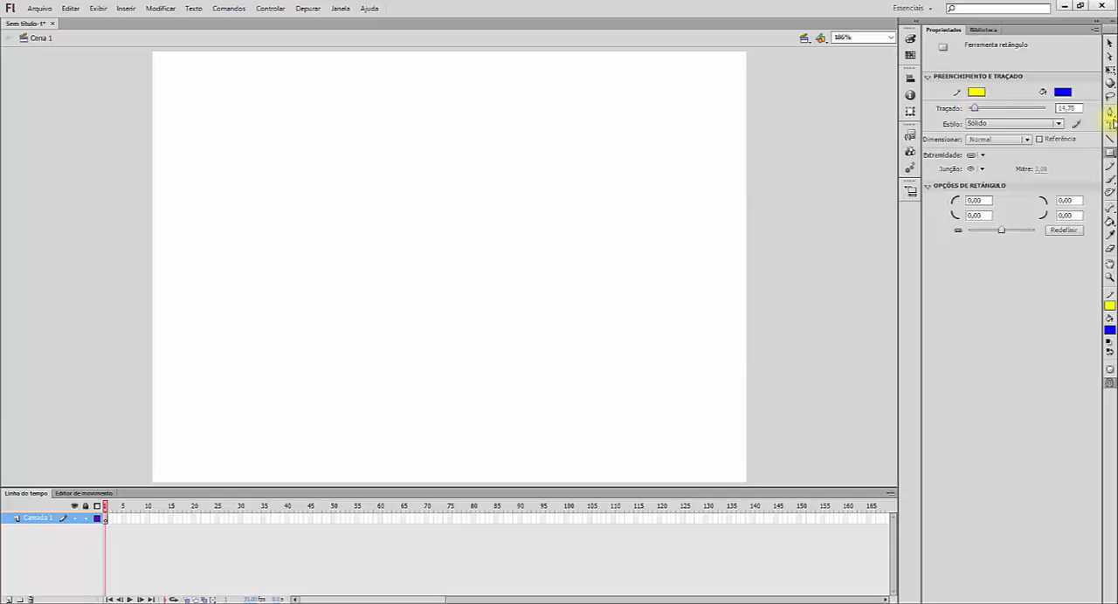
{"action": "left_click_drag", "start_coordinate": [1080, 108], "coordinate": [1014, 109]}
{"action": "type", "text": "3"}
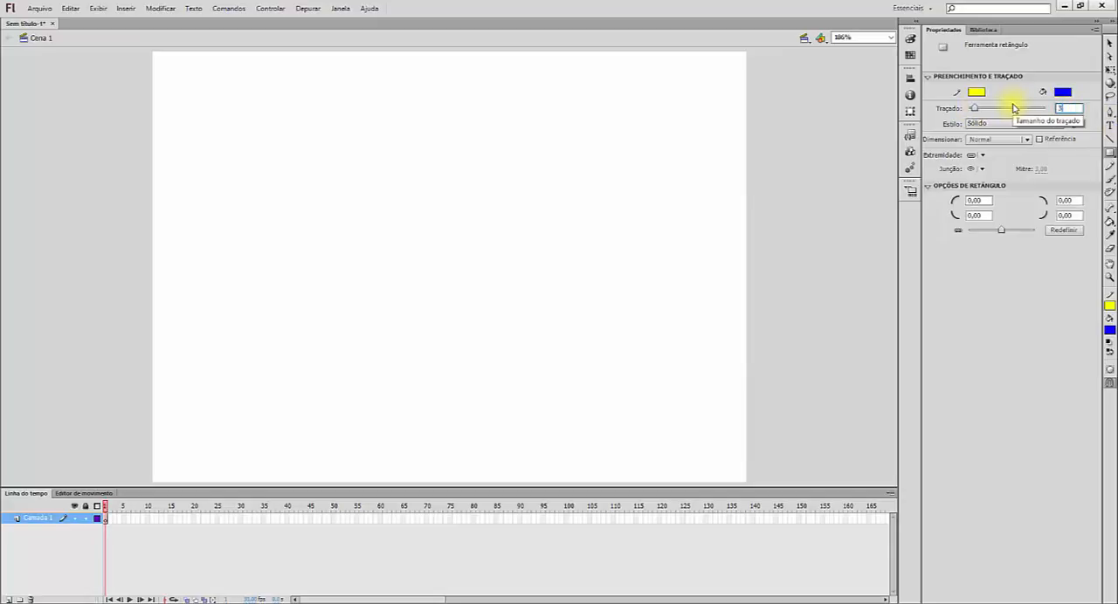
{"action": "key", "text": "Return"}
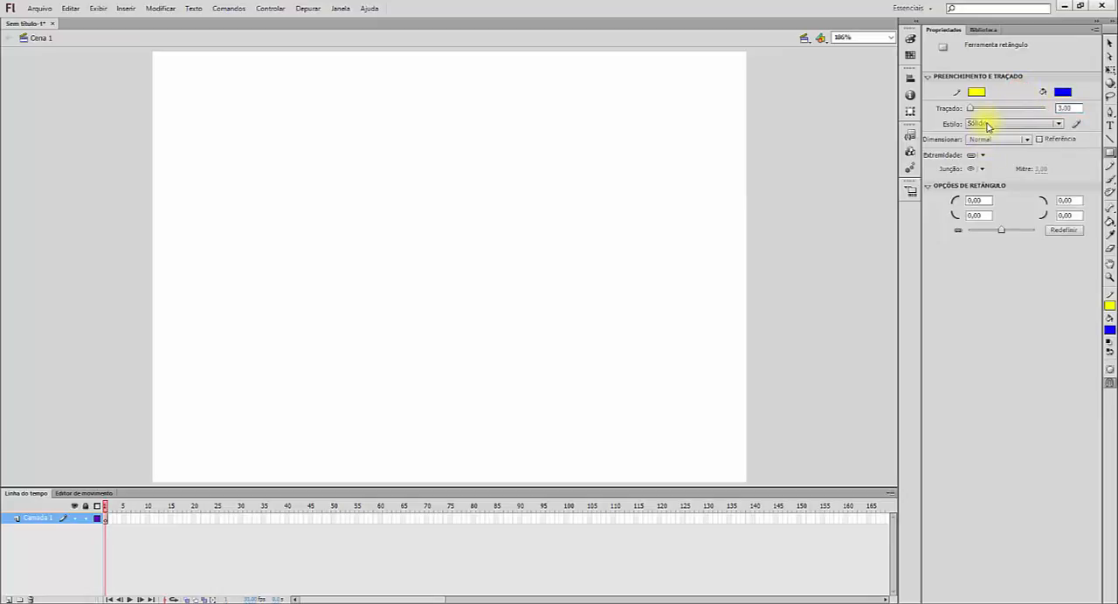
Step: Choose the Sólido stroke style and draw a square about 110 px wide in the upper-left part of the stage
{"action": "left_click", "coordinate": [991, 125]}
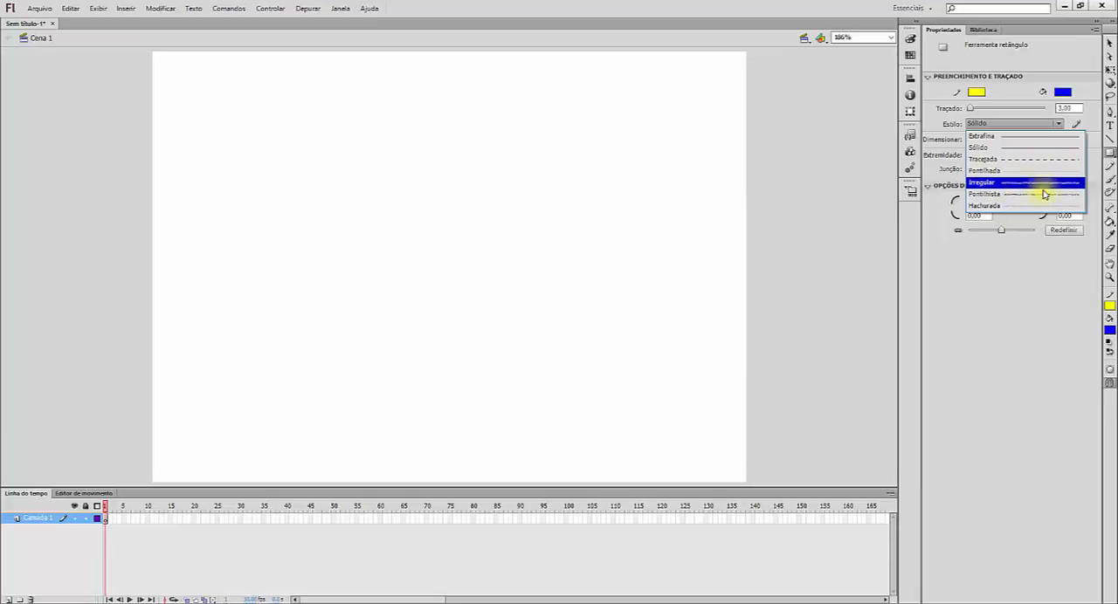
{"action": "left_click", "coordinate": [1013, 150]}
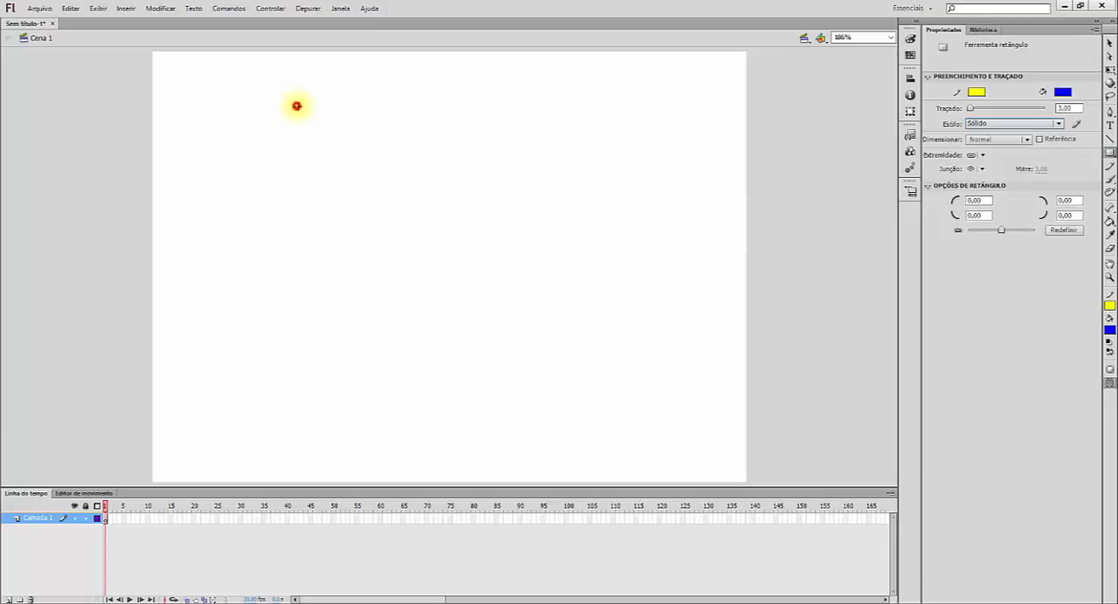
{"action": "left_click_drag", "start_coordinate": [297, 106], "coordinate": [416, 191]}
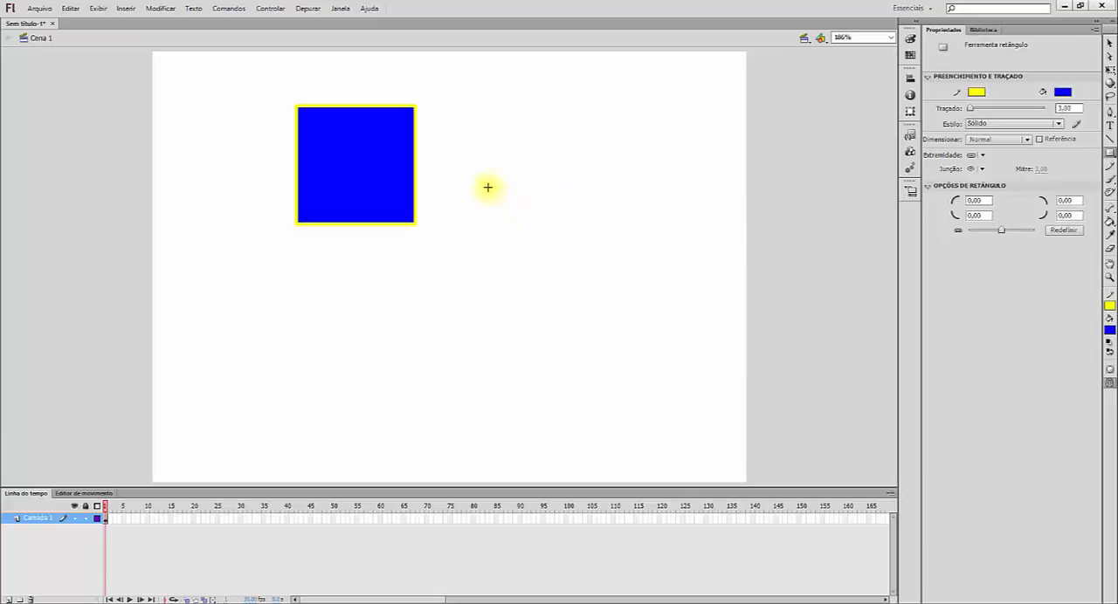
Step: Draw a second, smaller square below and to the right of the first one, and undo it
{"action": "mouse_move", "coordinate": [485, 186]}
{"action": "left_mouse_down"}
{"action": "mouse_move", "coordinate": [542, 381]}
{"action": "mouse_move", "coordinate": [586, 402]}
{"action": "mouse_move", "coordinate": [667, 394]}
{"action": "mouse_move", "coordinate": [711, 367]}
{"action": "mouse_move", "coordinate": [646, 332]}
{"action": "mouse_move", "coordinate": [632, 287]}
{"action": "mouse_move", "coordinate": [660, 273]}
{"action": "mouse_move", "coordinate": [604, 320]}
{"action": "mouse_move", "coordinate": [584, 302]}
{"action": "mouse_move", "coordinate": [629, 311]}
{"action": "mouse_move", "coordinate": [574, 274]}
{"action": "mouse_move", "coordinate": [594, 305]}
{"action": "mouse_move", "coordinate": [560, 259]}
{"action": "mouse_move", "coordinate": [582, 281]}
{"action": "left_mouse_up"}
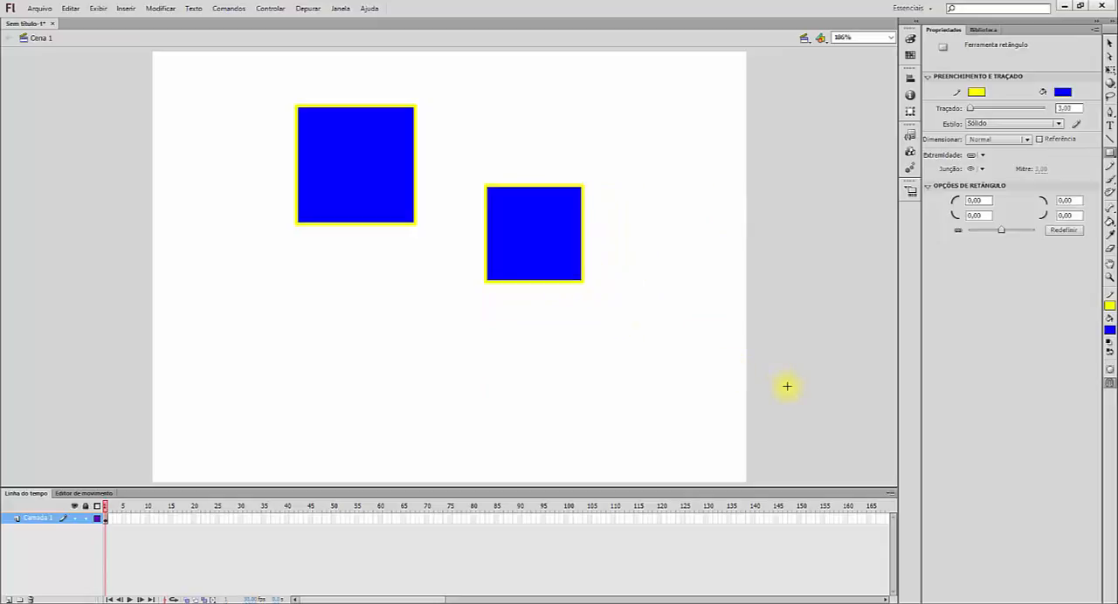
{"action": "key", "text": "ctrl+z"}
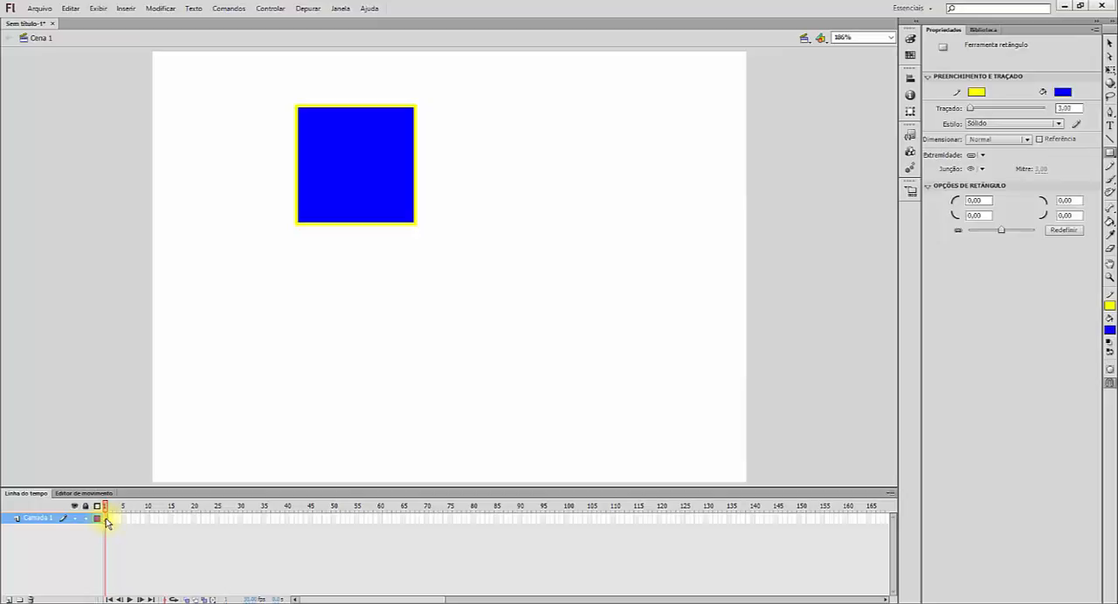
{"action": "left_click", "coordinate": [107, 518]}
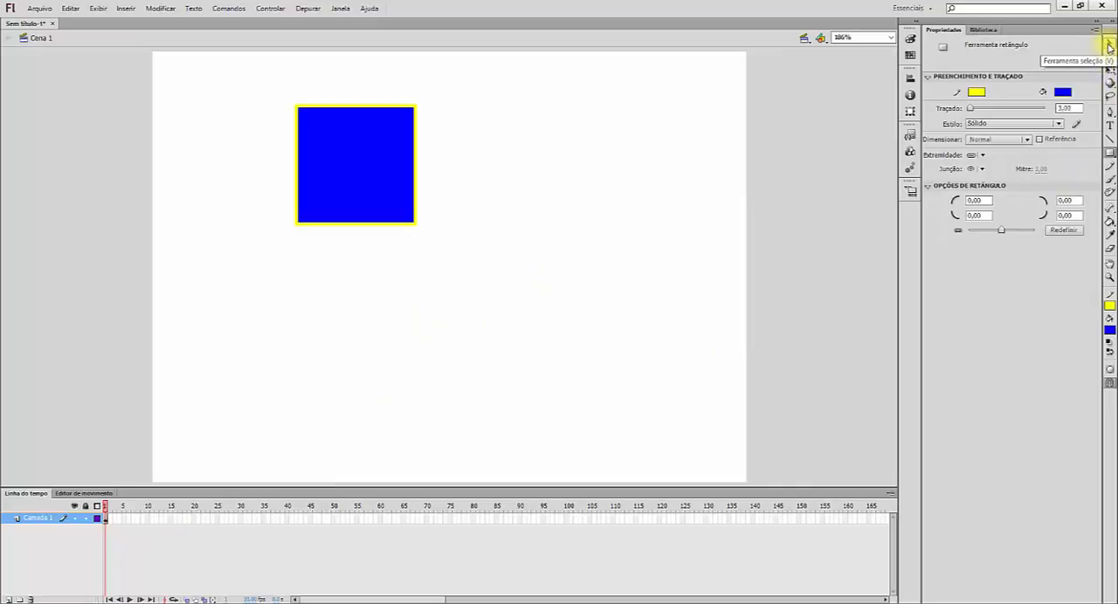
Step: Activate the Selection tool, select only the square's blue fill, and deselect it
{"action": "left_click", "coordinate": [1108, 45]}
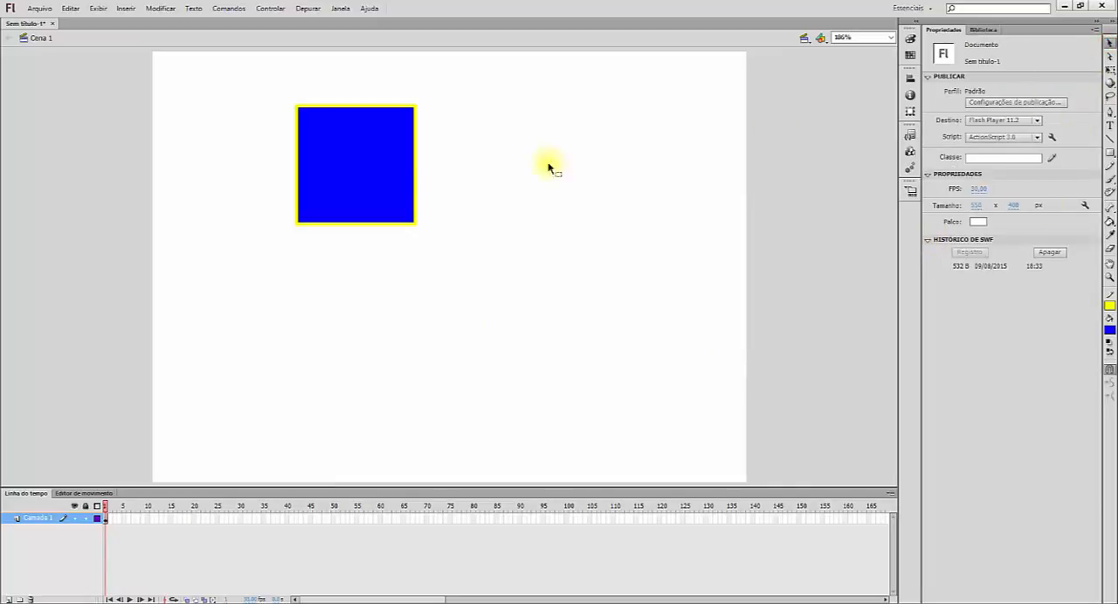
{"action": "left_click", "coordinate": [355, 174]}
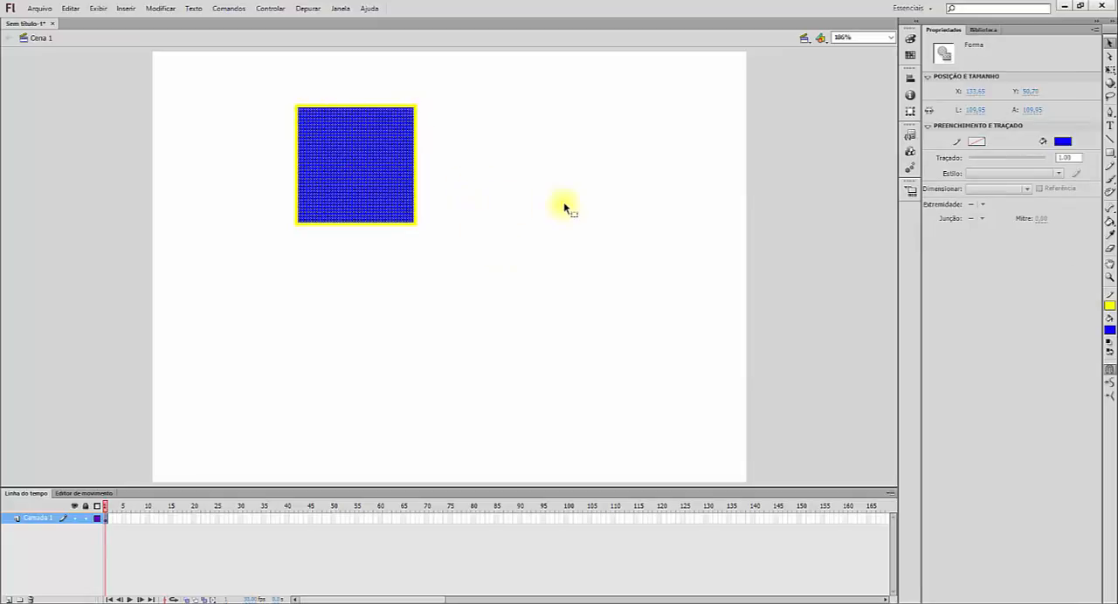
{"action": "left_click", "coordinate": [508, 249]}
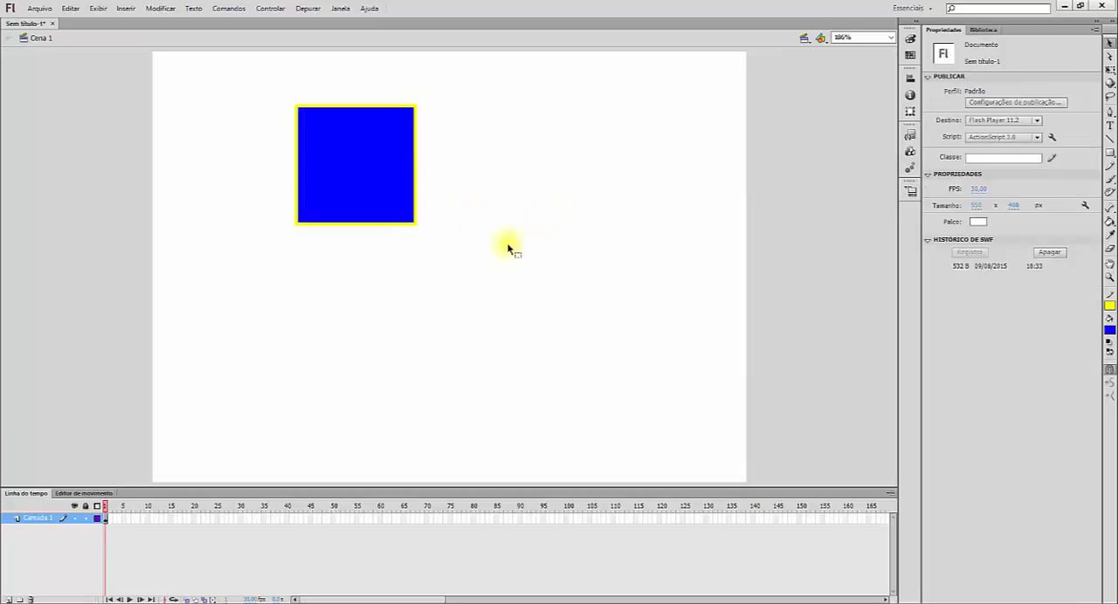
Step: Try moving the square's blue fill out of its yellow outline, undo the move, and deselect the fill
{"action": "left_click", "coordinate": [365, 174]}
{"action": "left_click_drag", "start_coordinate": [356, 169], "coordinate": [547, 204]}
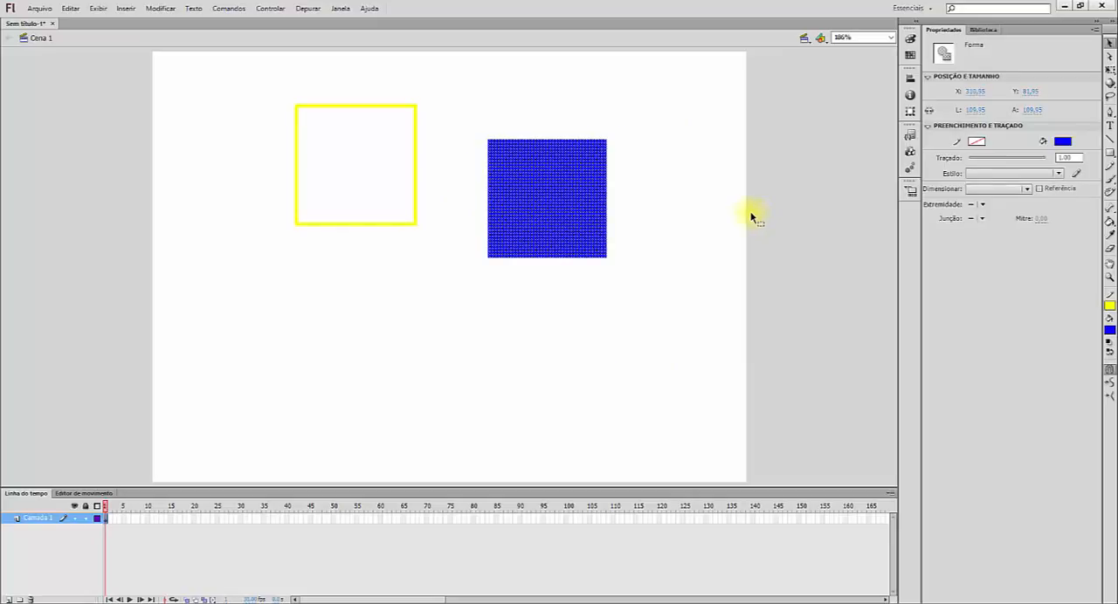
{"action": "key", "text": "ctrl+z"}
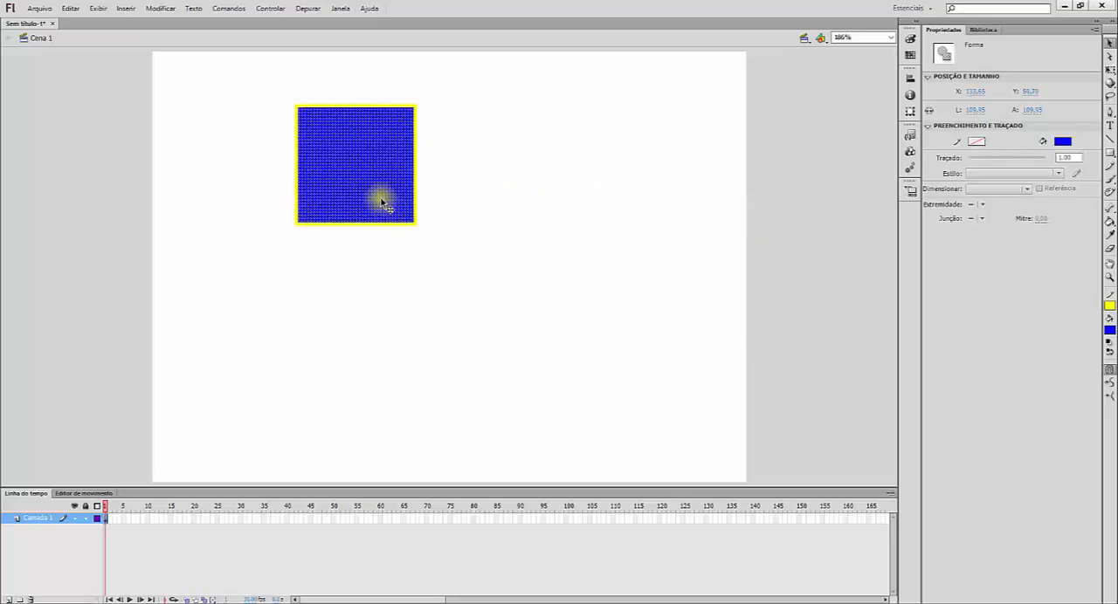
{"action": "left_click", "coordinate": [500, 219]}
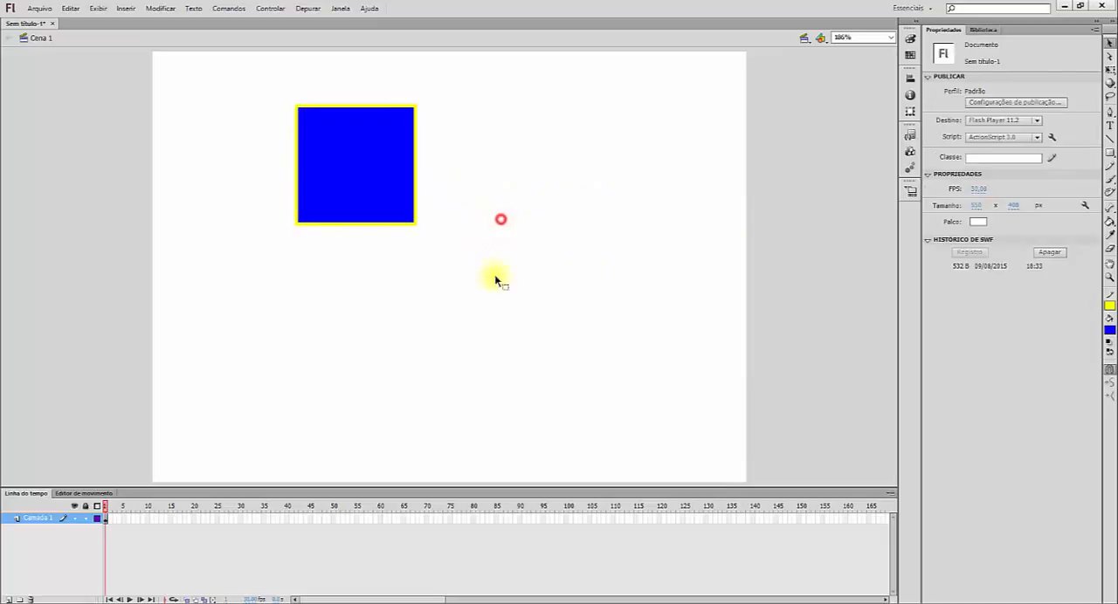
Step: Select the square's fill together with its outline, move both across the stage and back to the upper-left area, and deselect them
{"action": "left_click", "coordinate": [369, 172]}
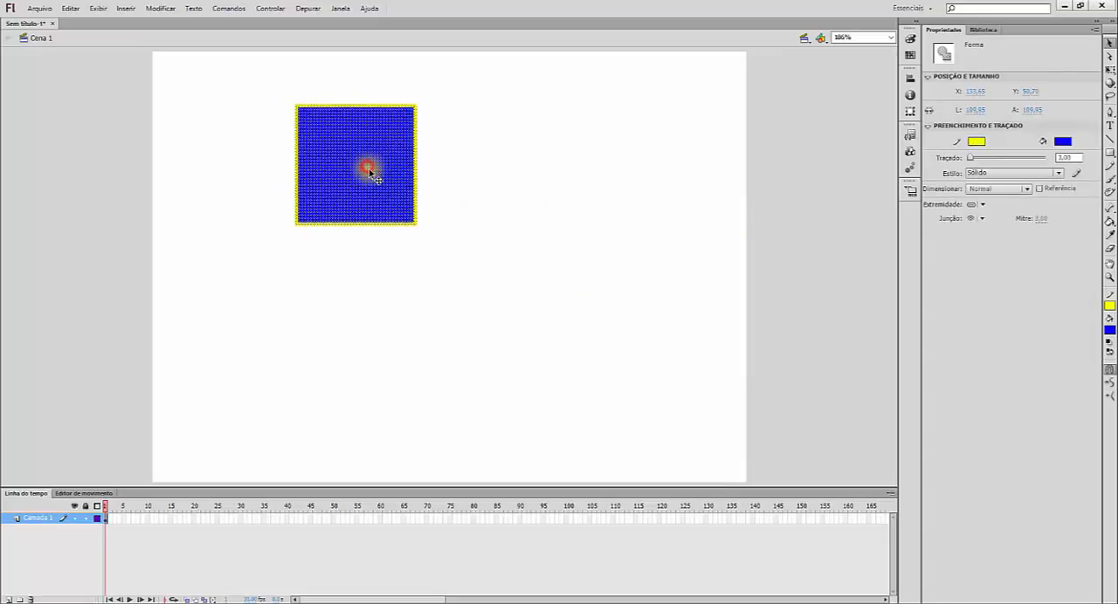
{"action": "left_click_drag", "start_coordinate": [365, 175], "coordinate": [618, 253]}
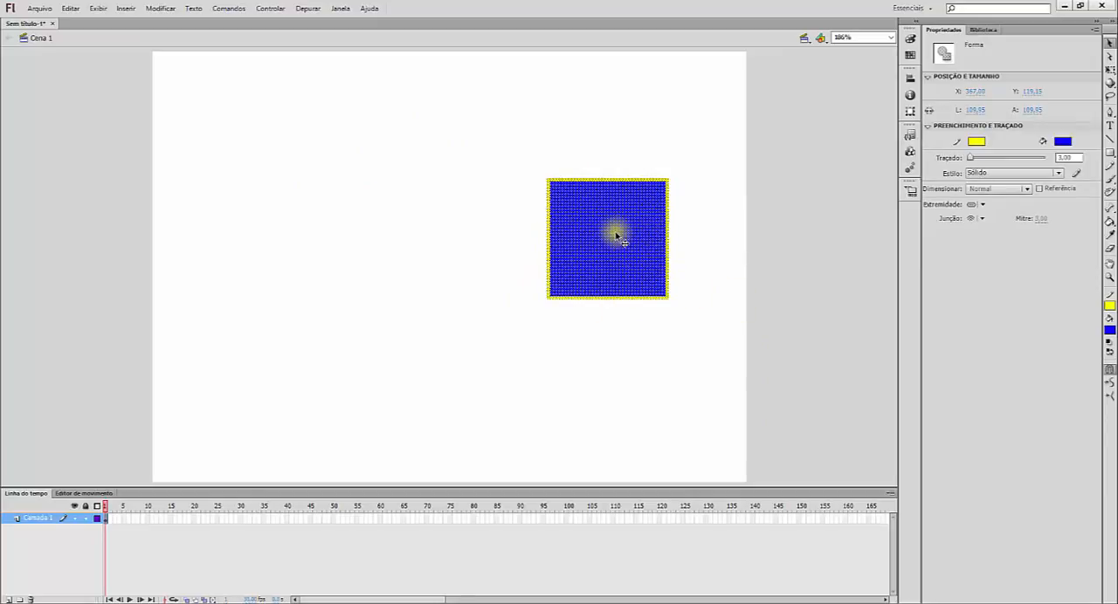
{"action": "left_click_drag", "start_coordinate": [612, 231], "coordinate": [341, 153]}
{"action": "left_click", "coordinate": [503, 225]}
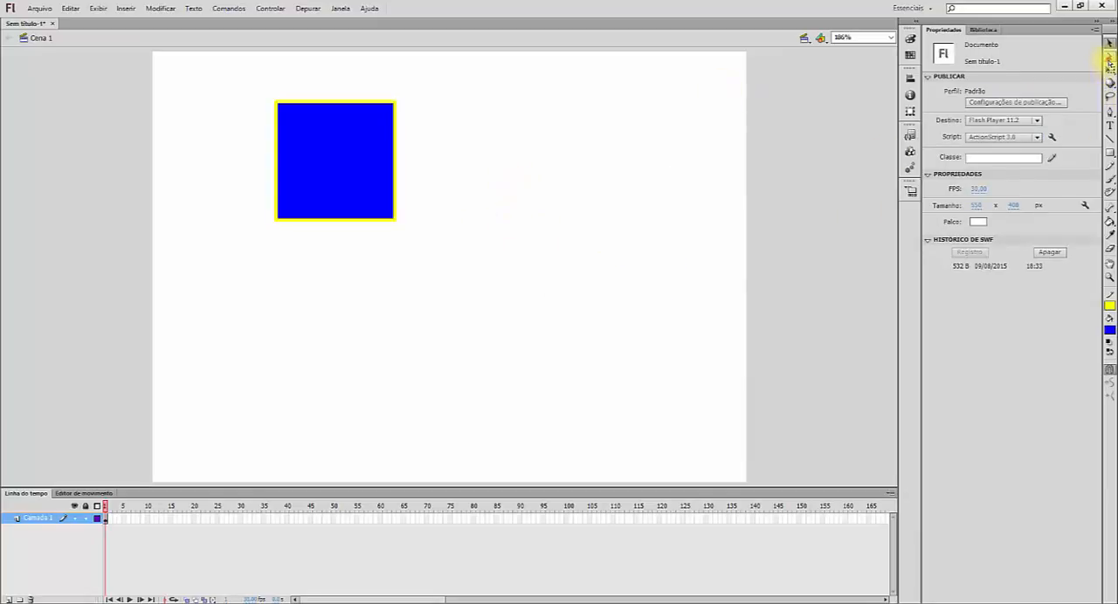
Step: Reshape the square with the Subselection tool into an irregular four-sided shape by moving each of its four corner points outward
{"action": "left_click", "coordinate": [1109, 59]}
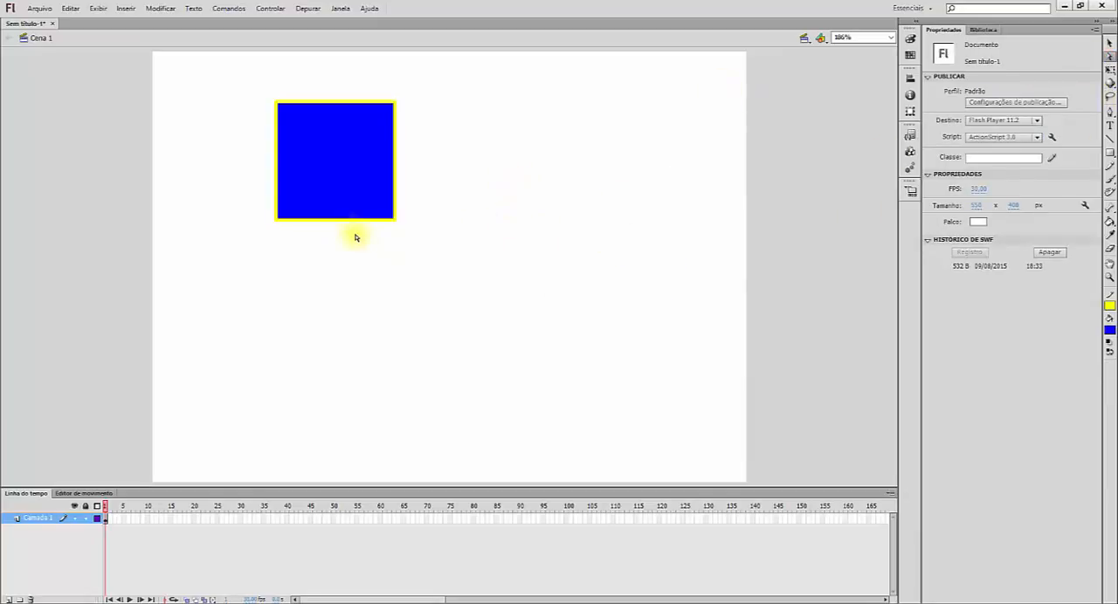
{"action": "left_click_drag", "start_coordinate": [393, 220], "coordinate": [449, 248]}
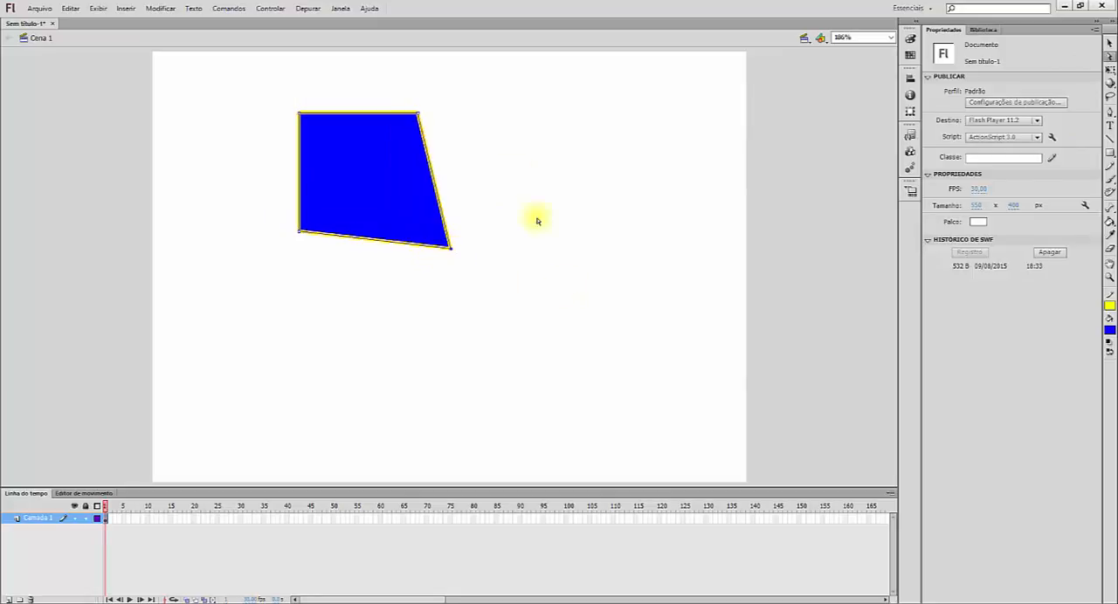
{"action": "left_click", "coordinate": [422, 113]}
{"action": "left_click", "coordinate": [397, 161]}
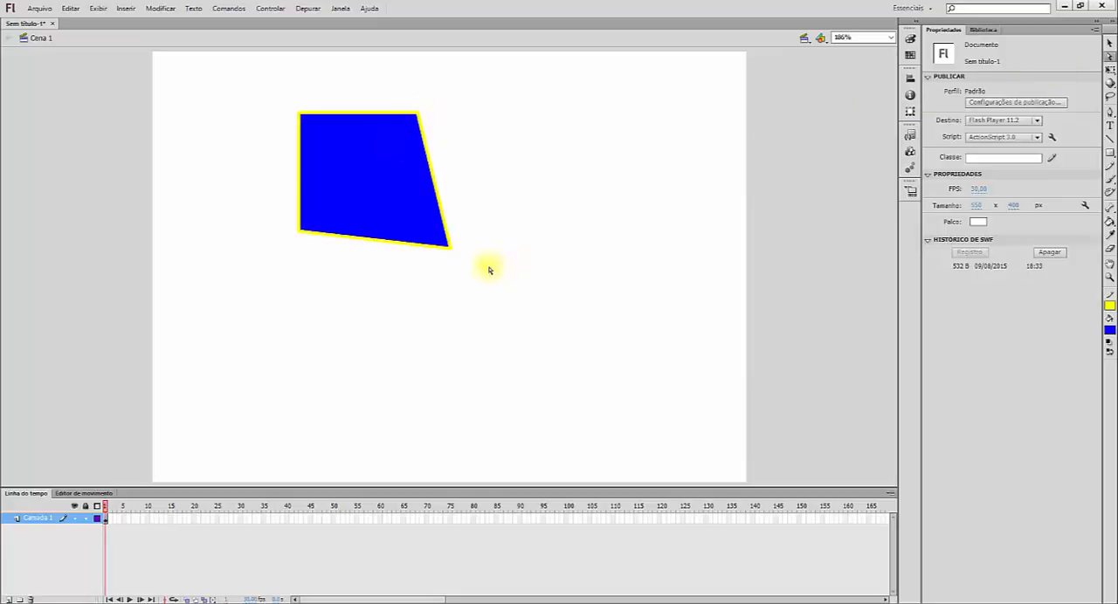
{"action": "left_click", "coordinate": [425, 140]}
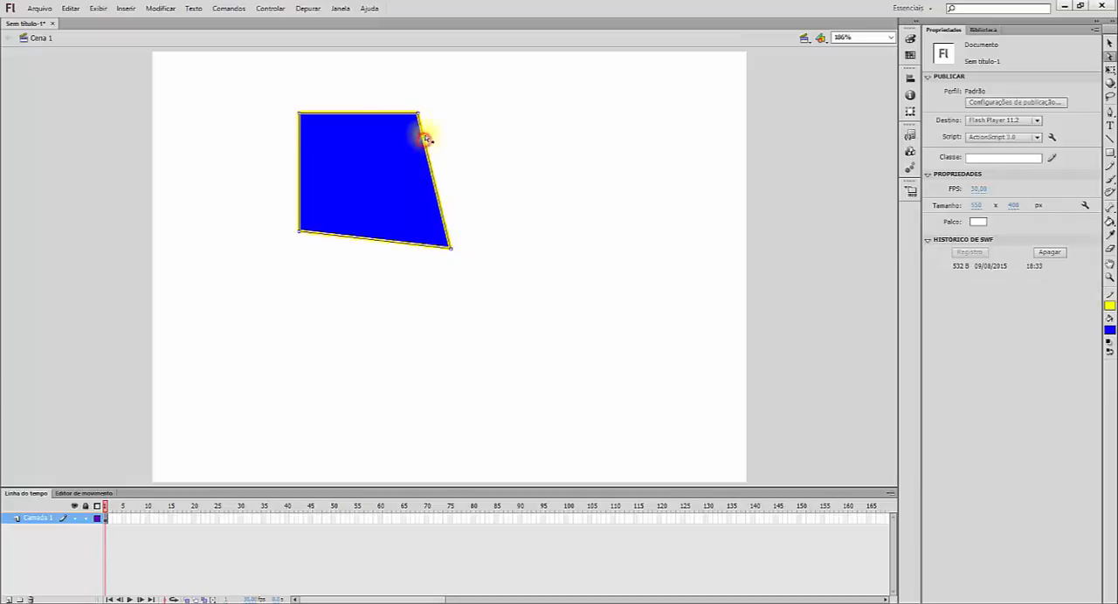
{"action": "left_click_drag", "start_coordinate": [419, 112], "coordinate": [439, 96]}
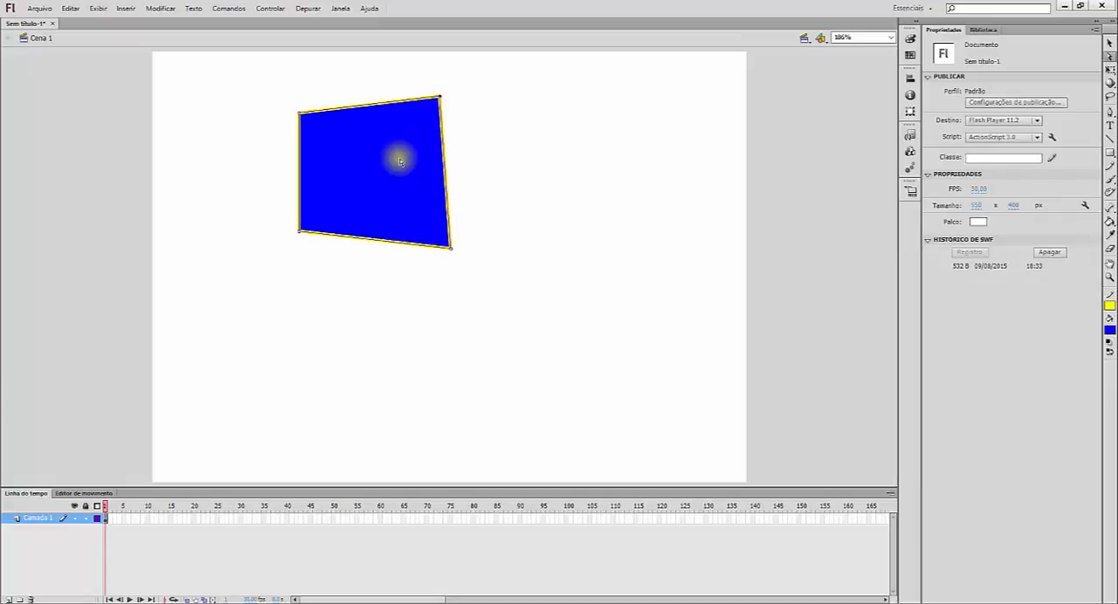
{"action": "left_click_drag", "start_coordinate": [299, 112], "coordinate": [279, 82]}
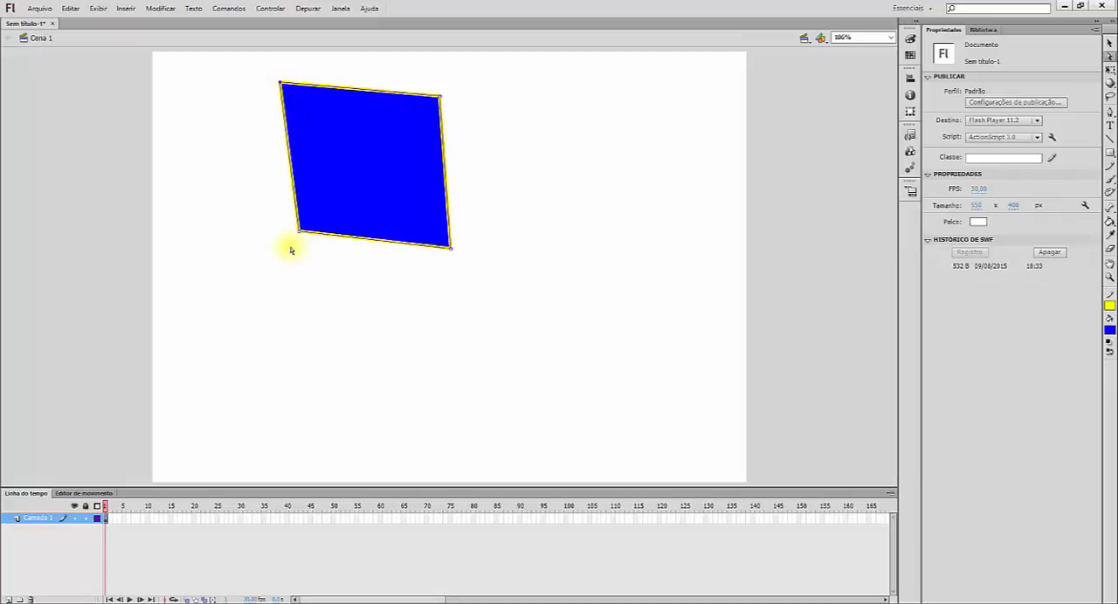
{"action": "left_click_drag", "start_coordinate": [298, 233], "coordinate": [287, 267]}
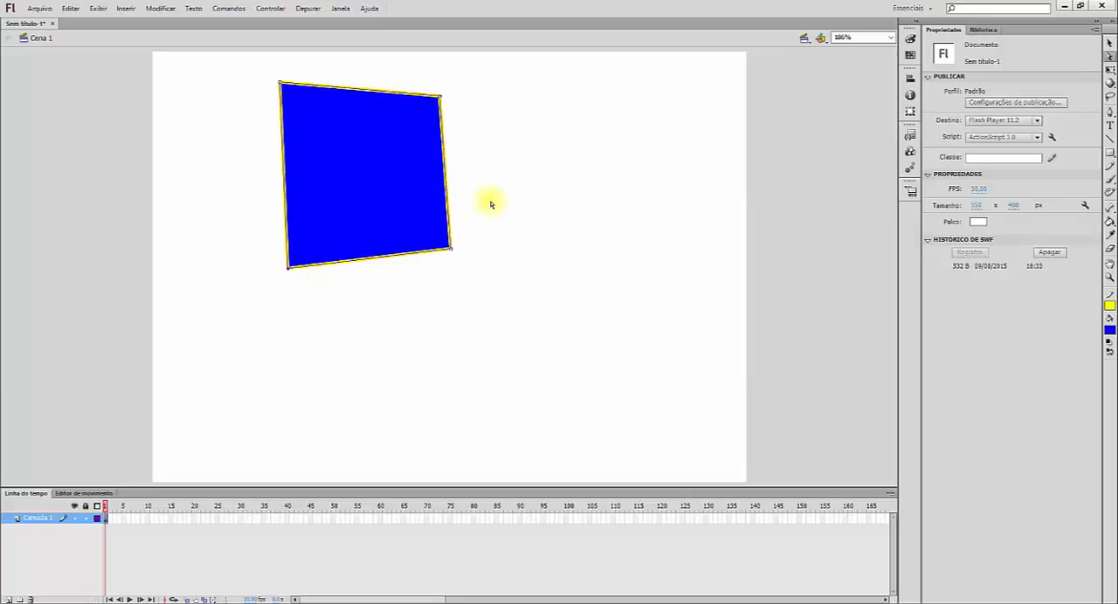
Step: Try rotating only the shape's blue fill clockwise with the Free Transform tool, and undo the rotation
{"action": "left_click", "coordinate": [1110, 71]}
{"action": "left_click", "coordinate": [434, 219]}
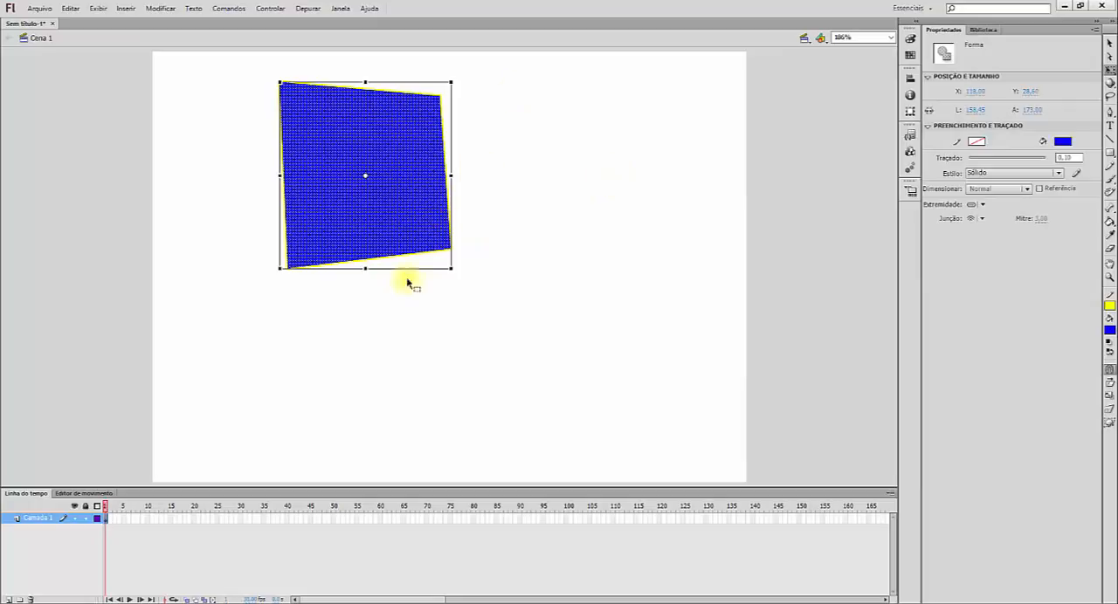
{"action": "left_click_drag", "start_coordinate": [455, 273], "coordinate": [376, 279]}
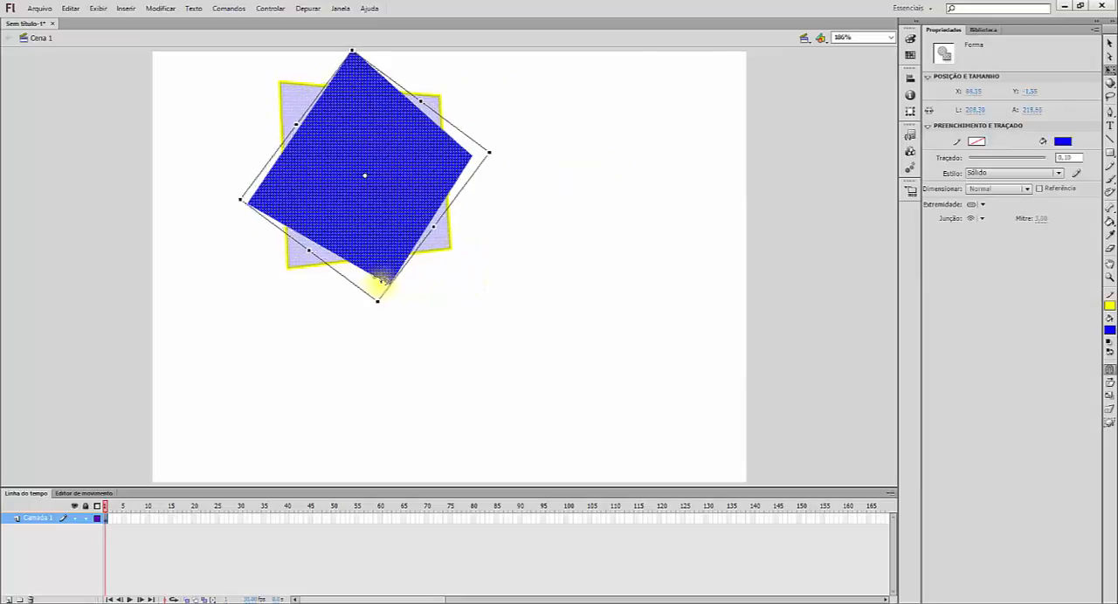
{"action": "key", "text": "ctrl+z"}
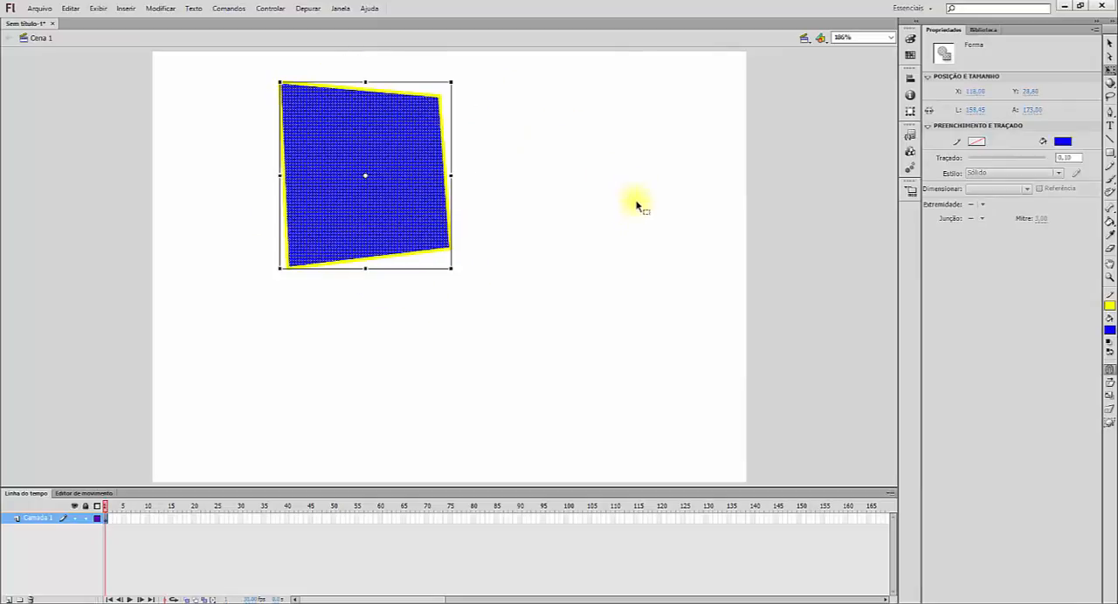
Step: Select the blue fill together with its yellow outline, rotate both clockwise, and move them slightly down the stage
{"action": "left_click", "coordinate": [407, 213]}
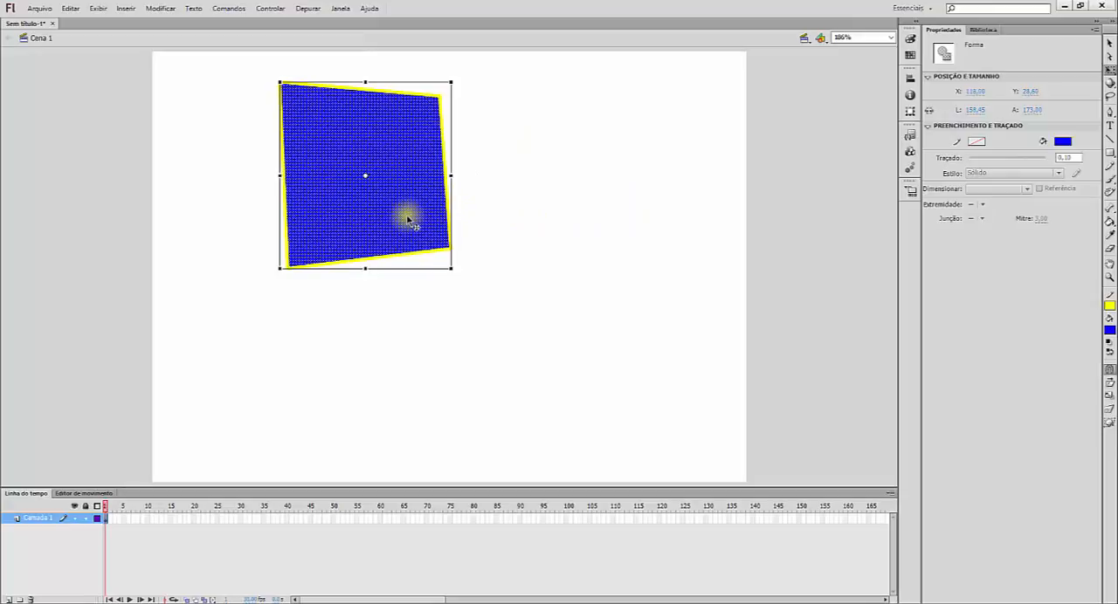
{"action": "left_click", "coordinate": [407, 216]}
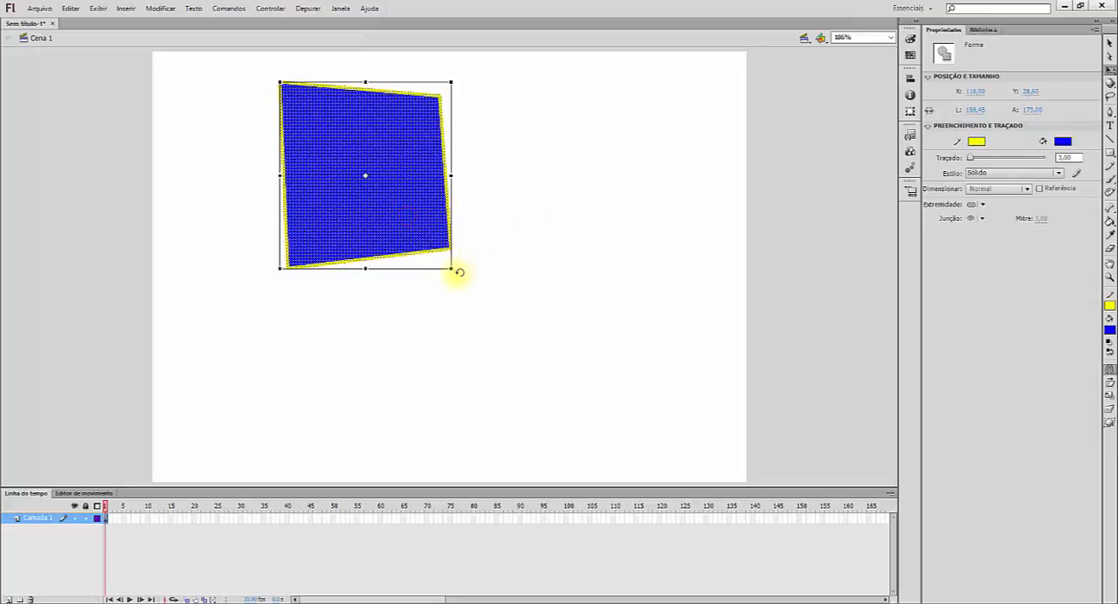
{"action": "left_click_drag", "start_coordinate": [455, 275], "coordinate": [376, 278]}
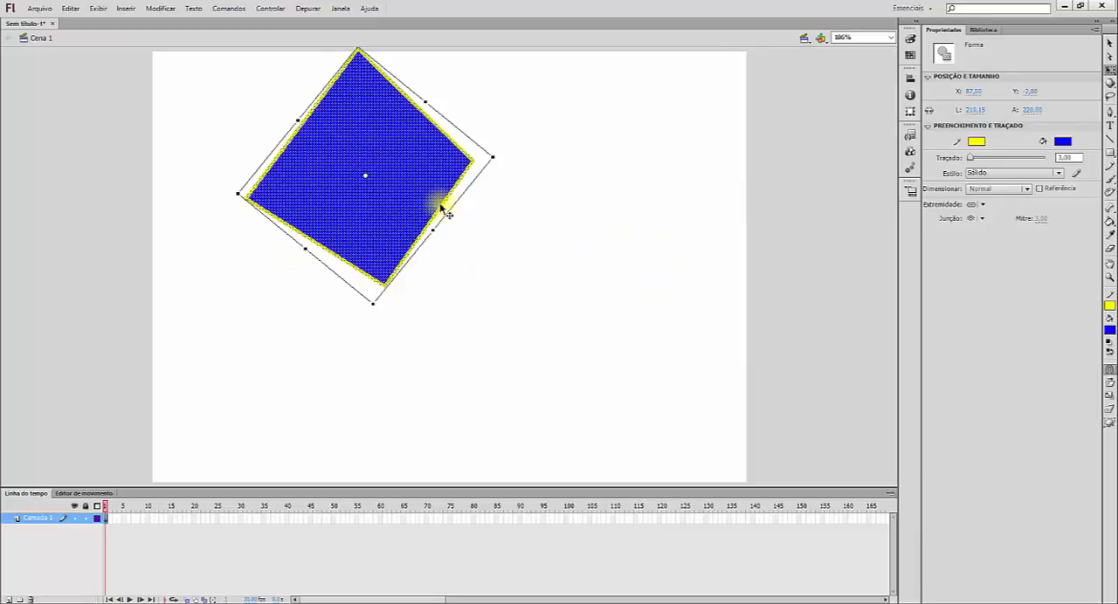
{"action": "left_click_drag", "start_coordinate": [402, 182], "coordinate": [422, 236]}
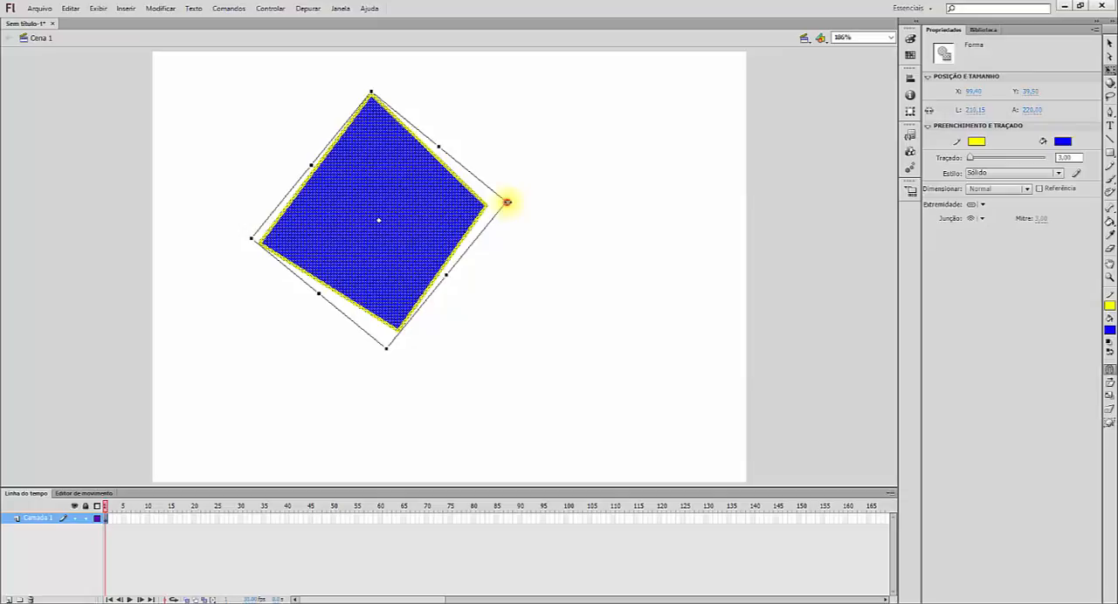
Step: Stretch the selected shape wider, rotate it further clockwise, skew it into a slanted parallelogram-like form, and deselect it
{"action": "left_click_drag", "start_coordinate": [507, 202], "coordinate": [529, 202]}
{"action": "left_click_drag", "start_coordinate": [456, 141], "coordinate": [539, 210]}
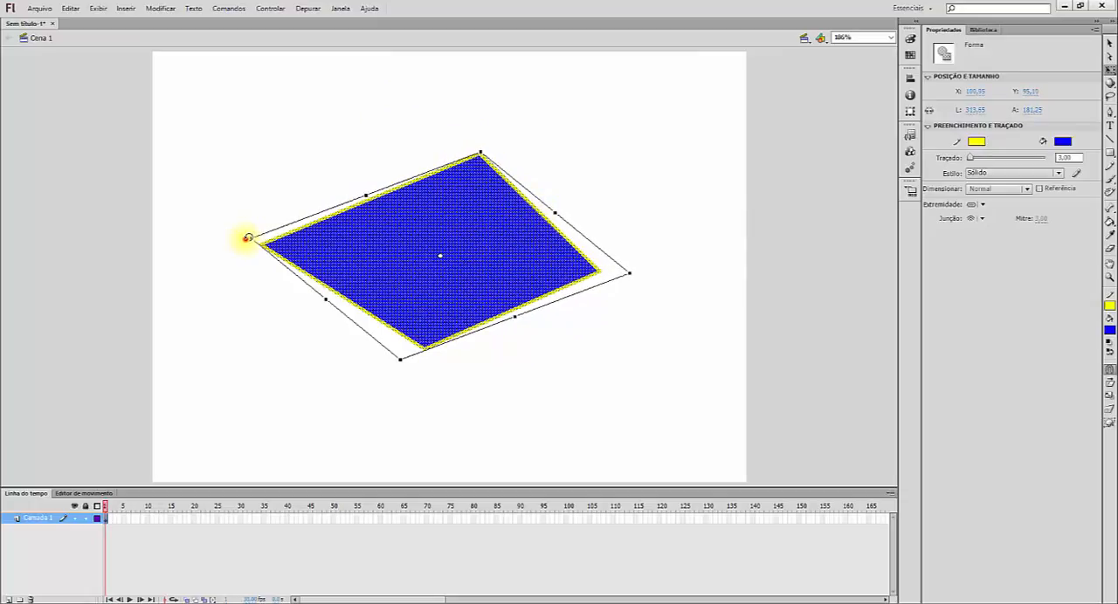
{"action": "left_click_drag", "start_coordinate": [247, 237], "coordinate": [262, 181]}
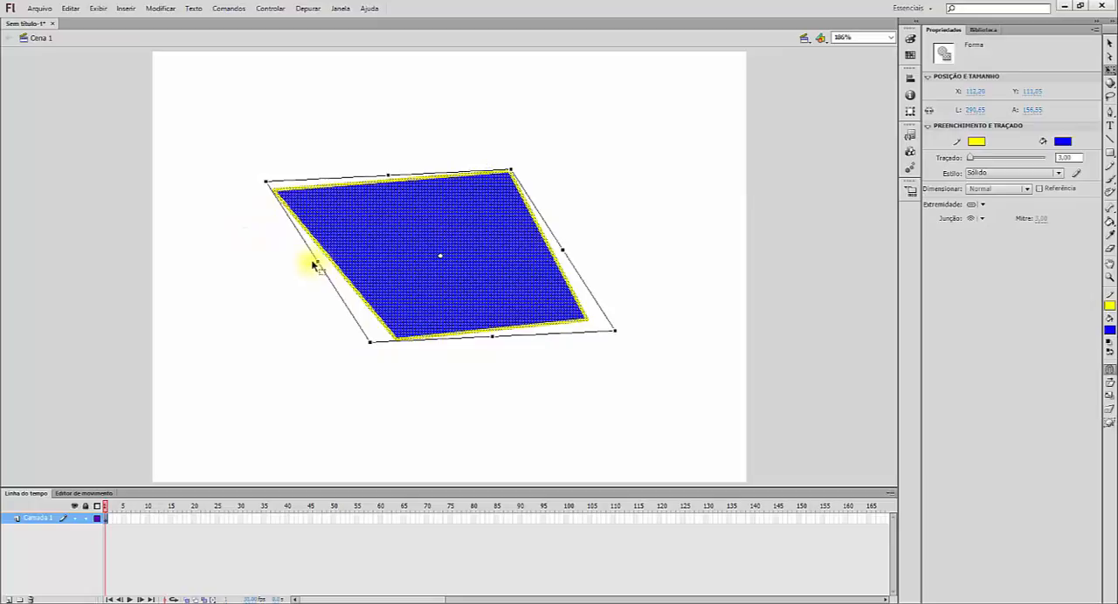
{"action": "left_click_drag", "start_coordinate": [310, 258], "coordinate": [248, 212]}
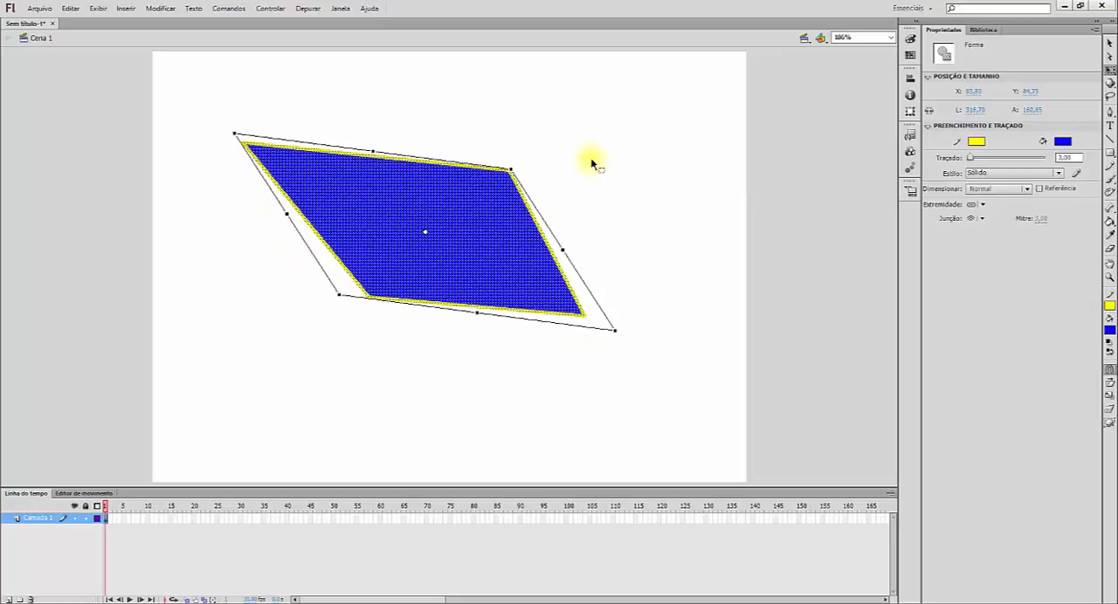
{"action": "left_click", "coordinate": [549, 162]}
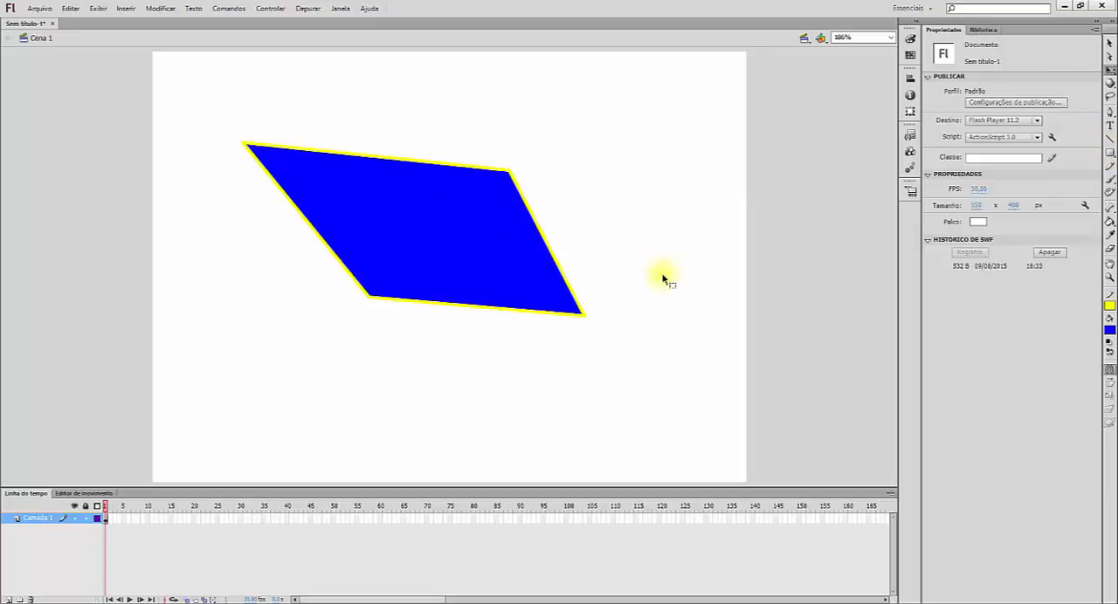
Step: Activate the Oval tool and set its stroke colour to red and its fill colour to green
{"action": "left_click", "coordinate": [1109, 153]}
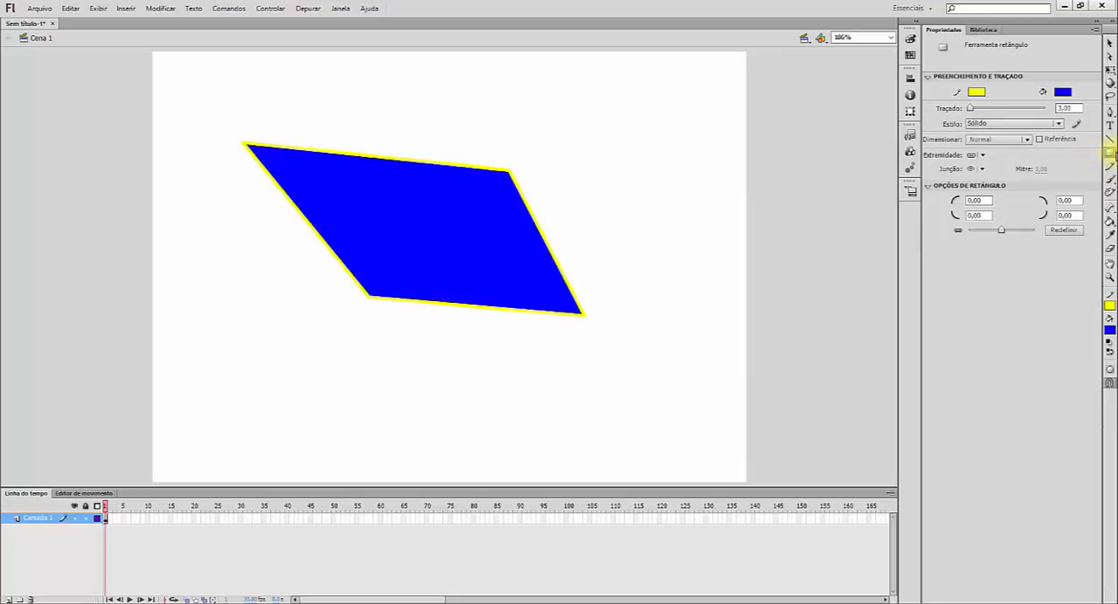
{"action": "left_click", "coordinate": [1111, 153]}
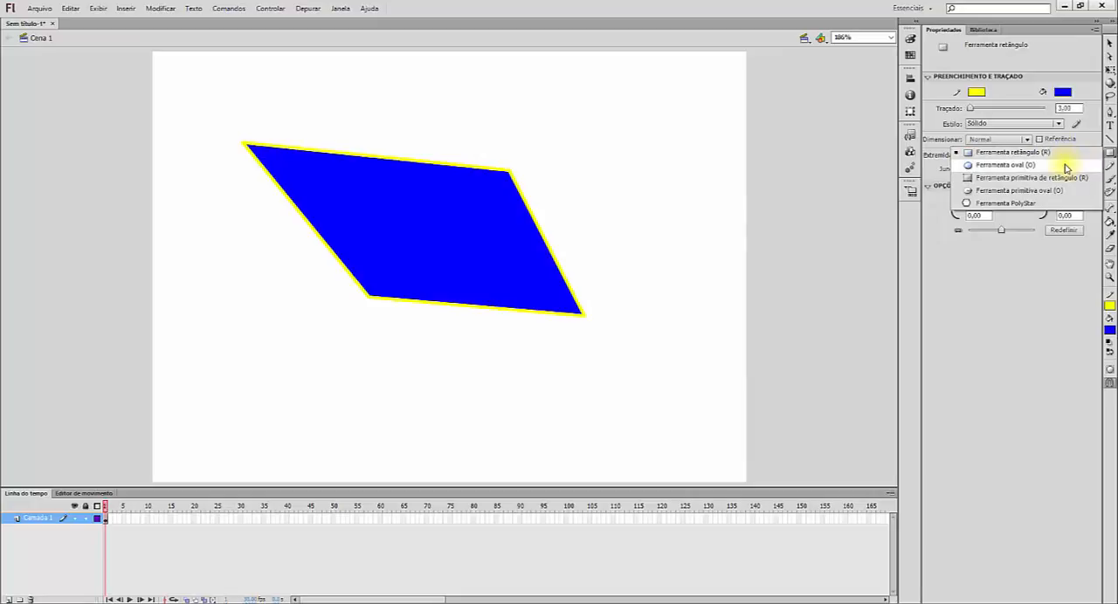
{"action": "left_click", "coordinate": [1066, 167]}
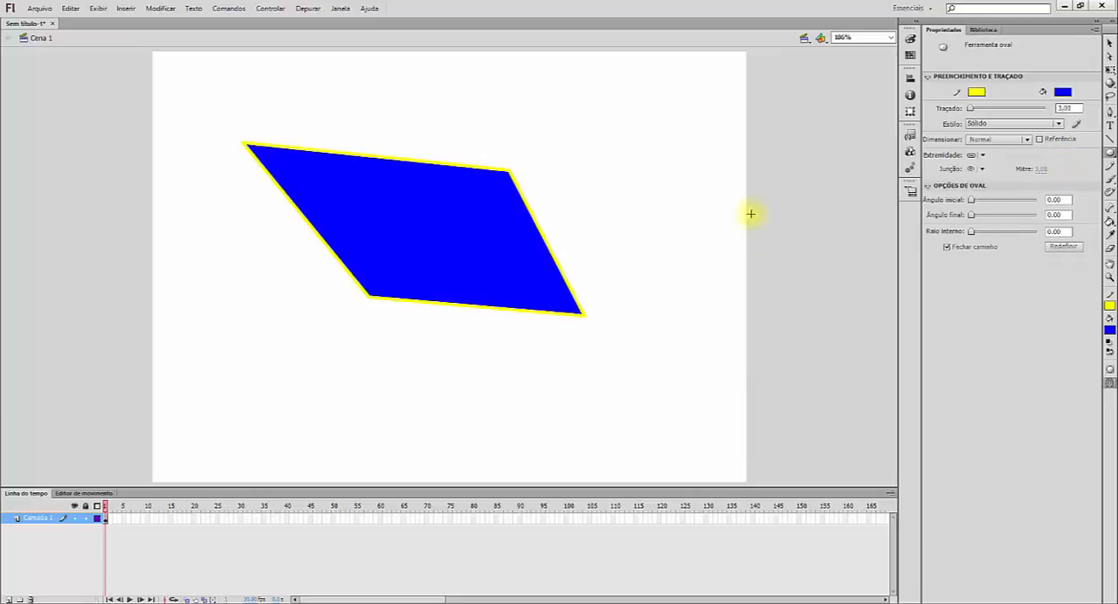
{"action": "left_click", "coordinate": [978, 92]}
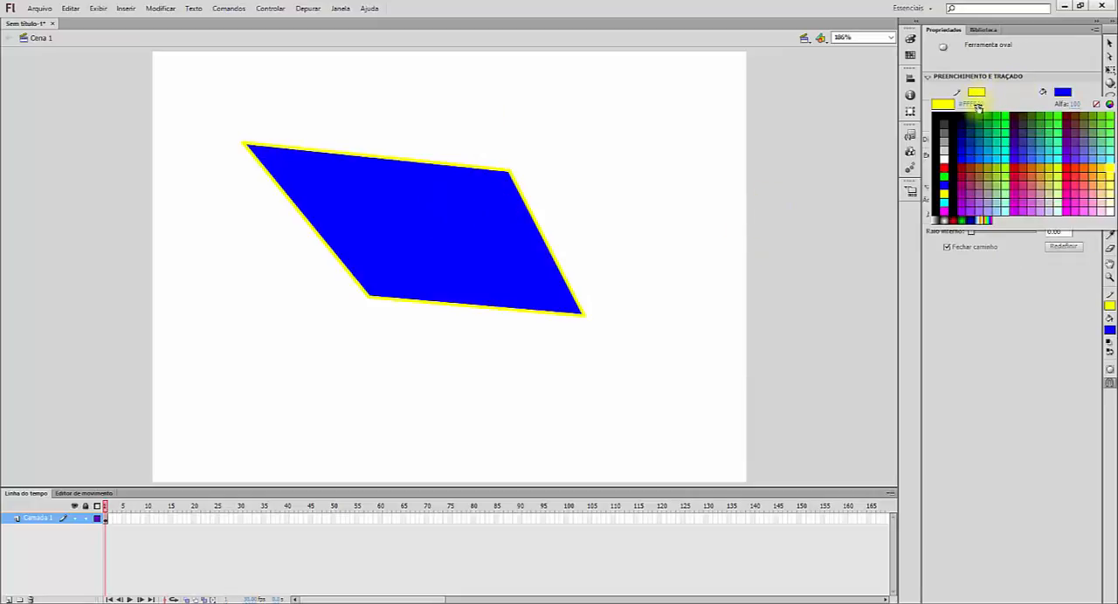
{"action": "left_click", "coordinate": [944, 167]}
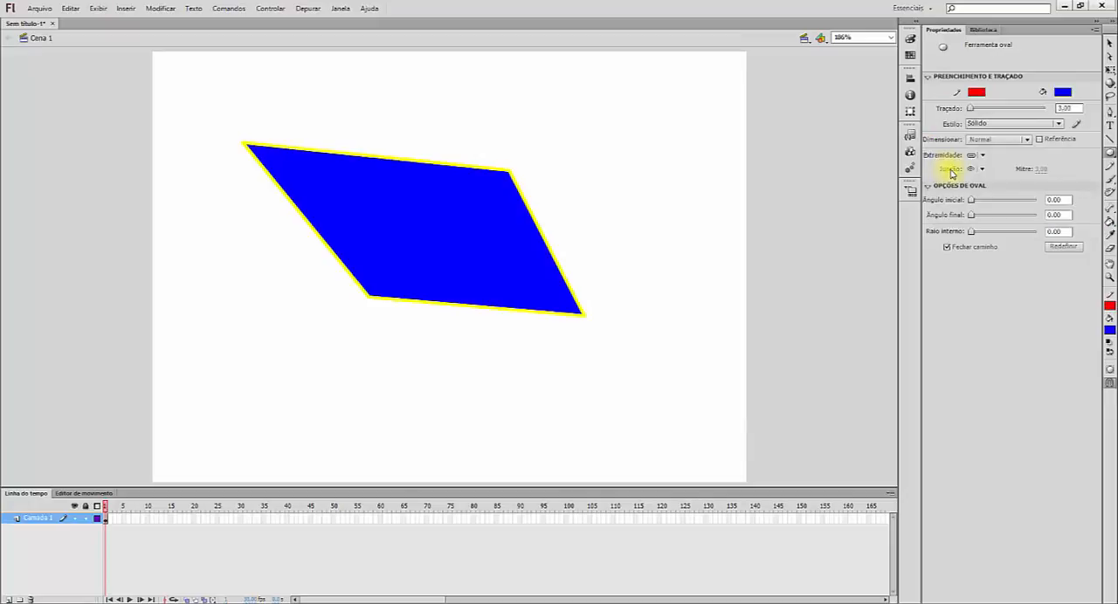
{"action": "left_click", "coordinate": [1063, 92]}
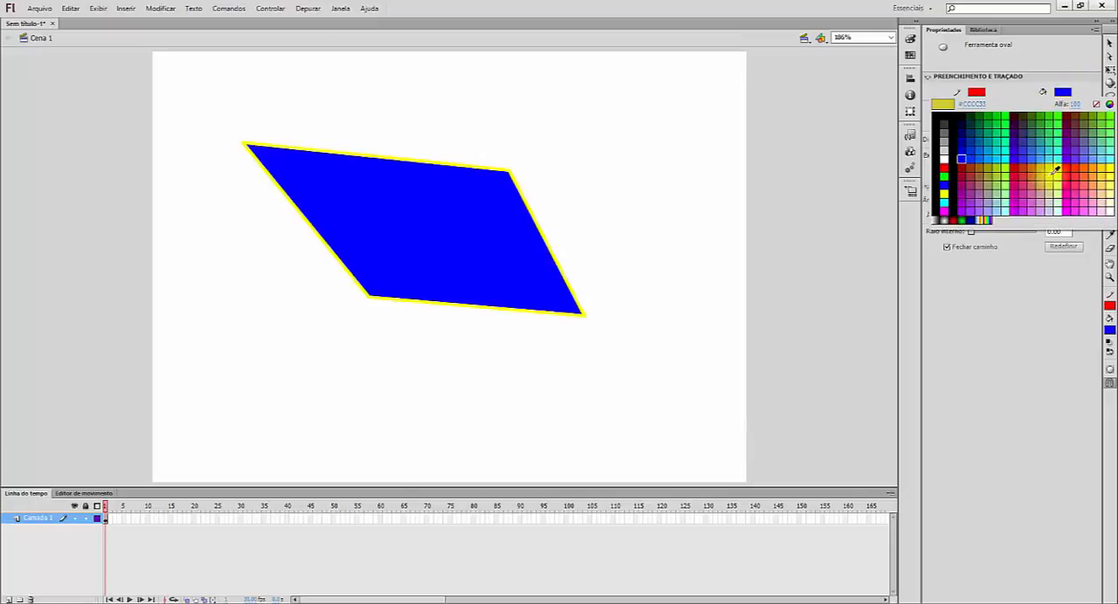
{"action": "left_click", "coordinate": [944, 176]}
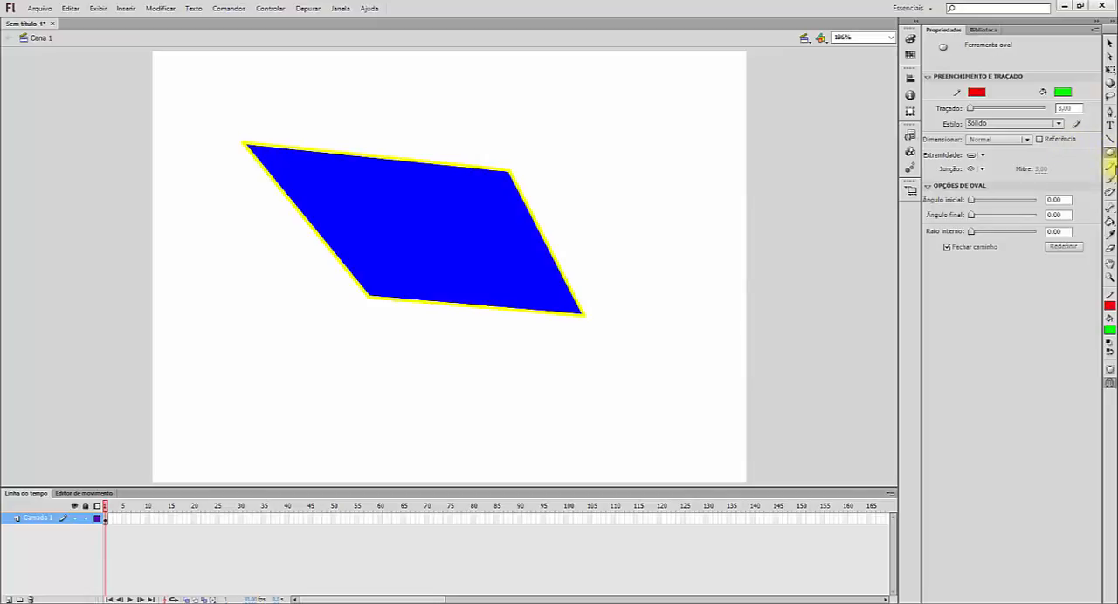
Step: Draw a circle about 162 px in diameter overlapping the right part of the blue shape
{"action": "left_click", "coordinate": [1112, 154]}
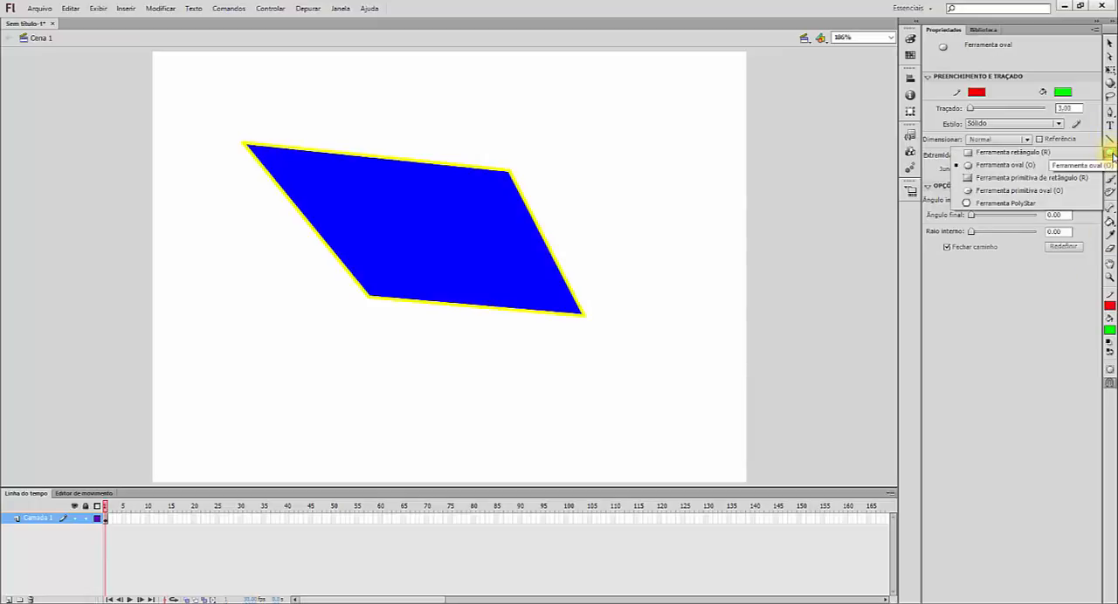
{"action": "left_click", "coordinate": [1057, 359]}
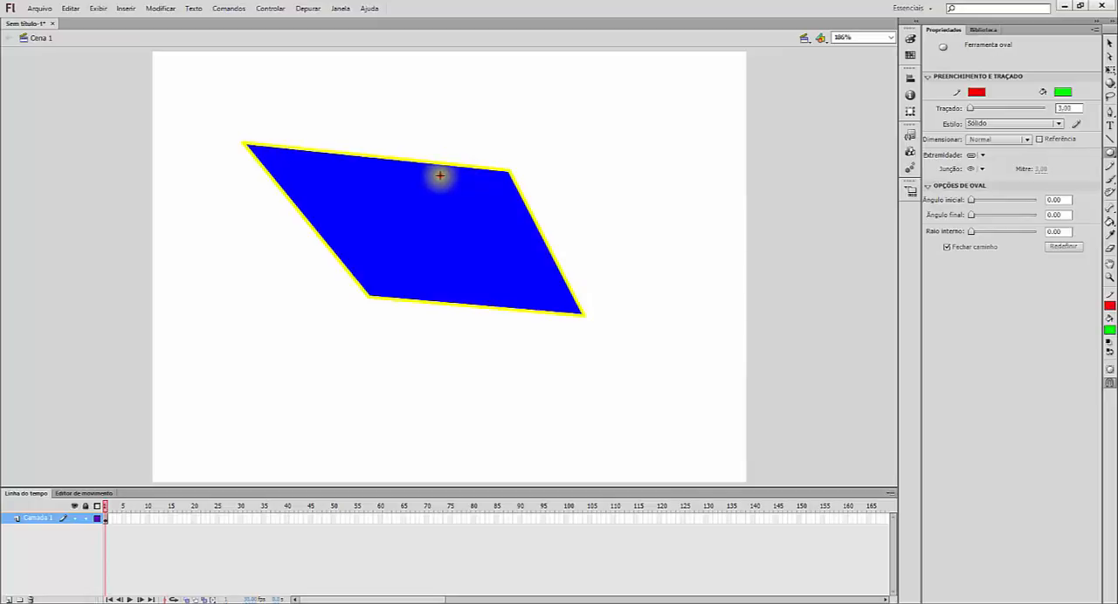
{"action": "mouse_move", "coordinate": [439, 176]}
{"action": "left_mouse_down"}
{"action": "mouse_move", "coordinate": [631, 294]}
{"action": "mouse_move", "coordinate": [616, 291]}
{"action": "left_mouse_up"}
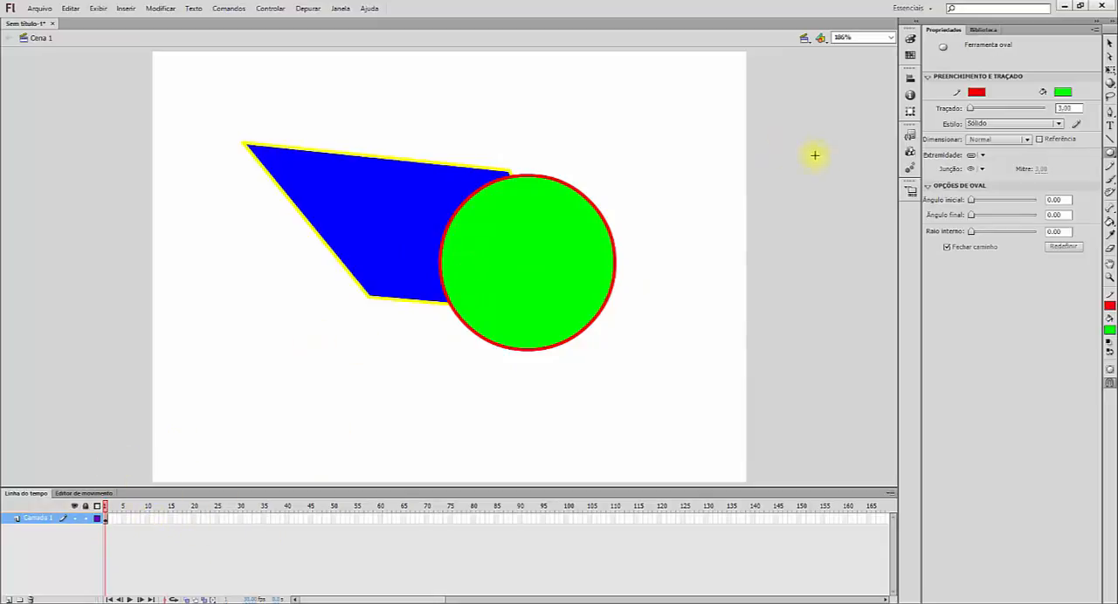
Step: Select the circle's fill and outline, move them right off the blue shape, and bend the shape's cut edge outward with the Selection tool
{"action": "left_click", "coordinate": [1109, 45]}
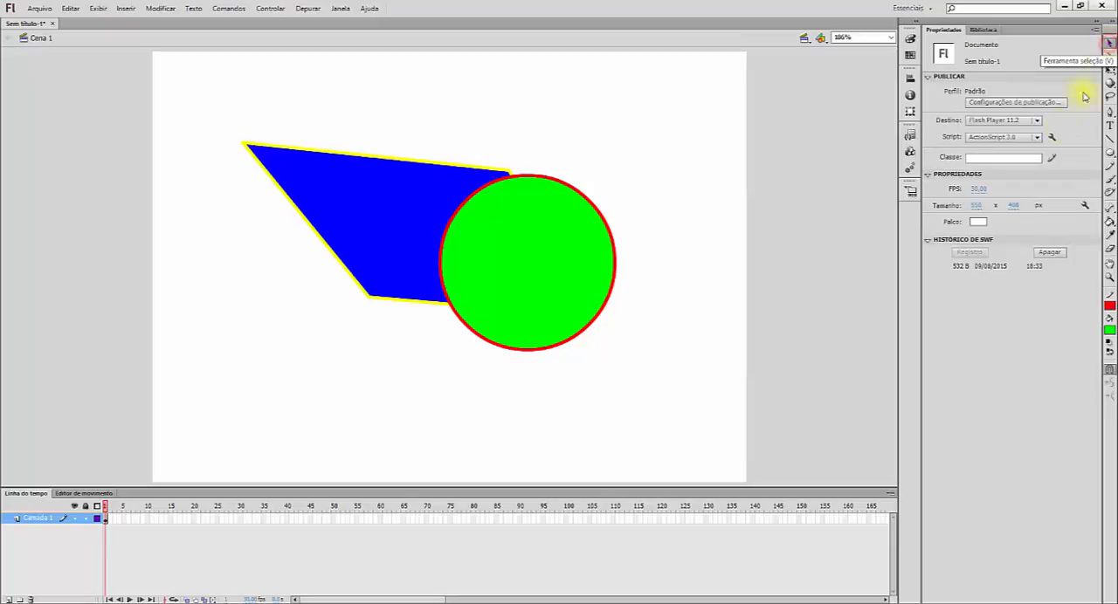
{"action": "left_click", "coordinate": [552, 253]}
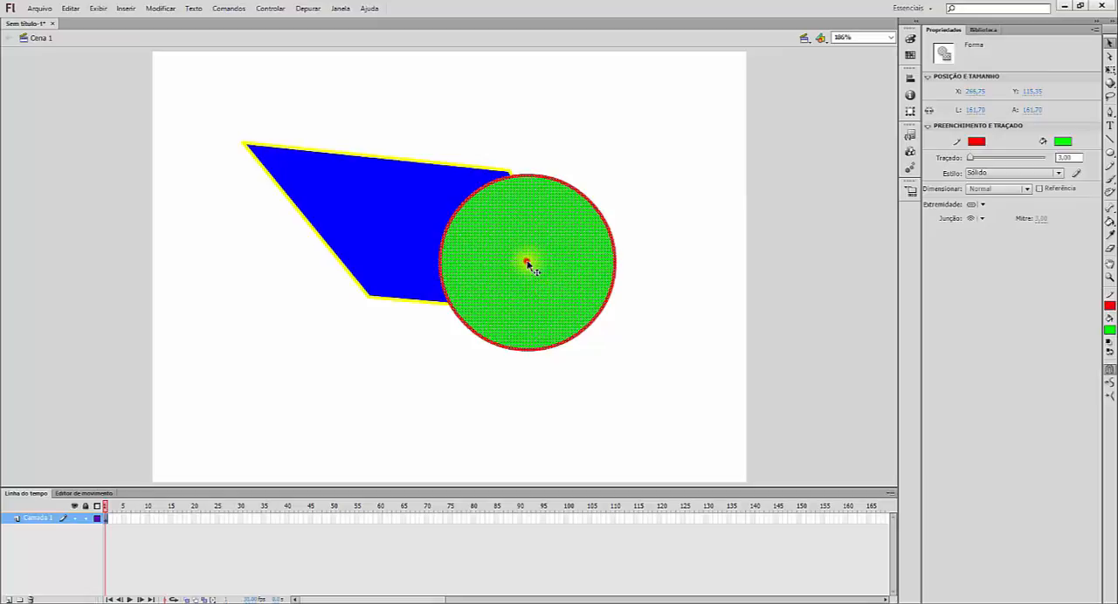
{"action": "left_click_drag", "start_coordinate": [527, 262], "coordinate": [587, 281]}
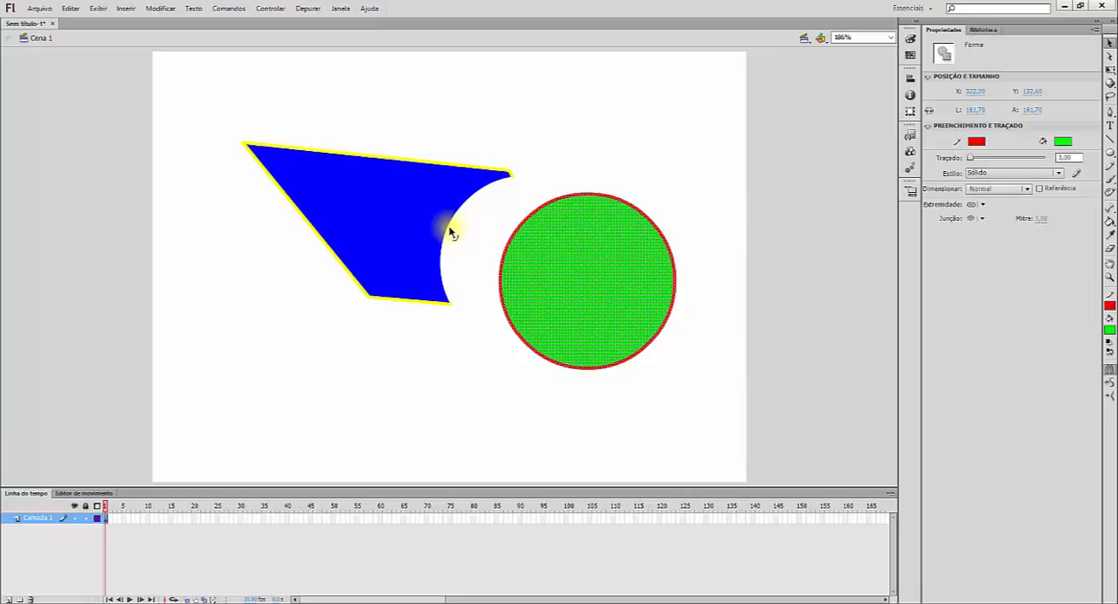
{"action": "left_click_drag", "start_coordinate": [449, 228], "coordinate": [479, 242]}
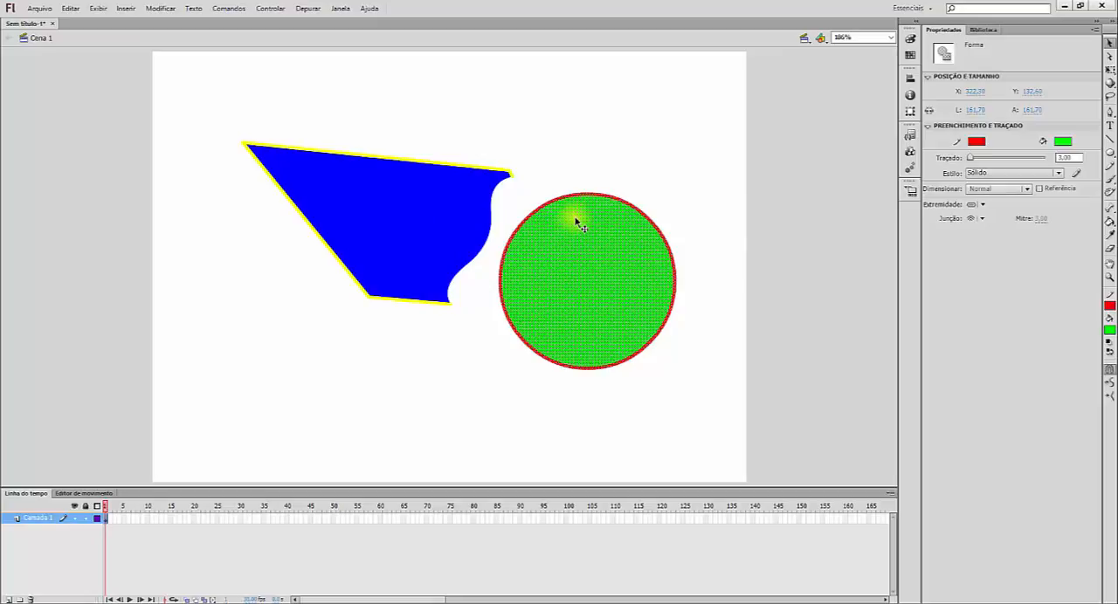
Step: Activate the Oval tool again and turn on its Object Drawing mode
{"action": "left_click", "coordinate": [1111, 154]}
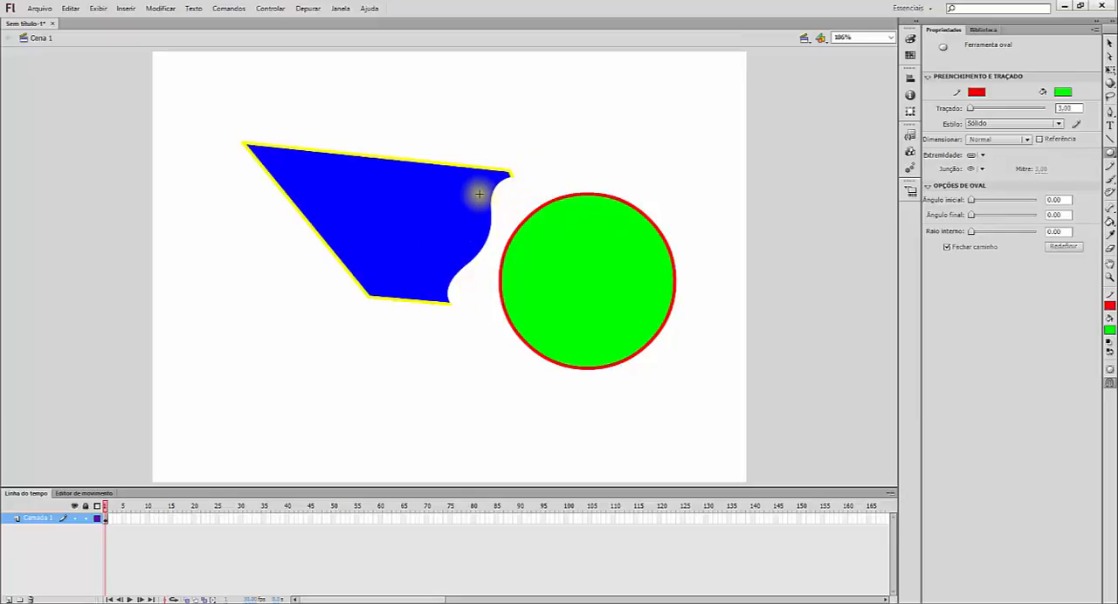
{"action": "left_click", "coordinate": [1110, 371]}
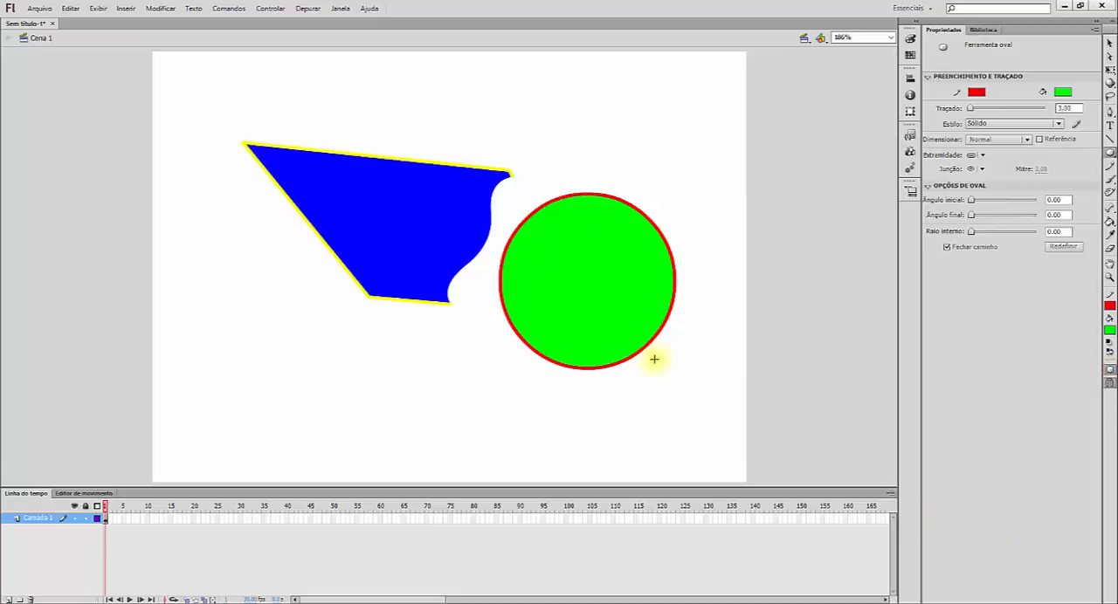
Step: Try moving only the circle's green fill, undo it, and move the fill together with its red outline onto the blue shape's left part
{"action": "left_click", "coordinate": [1110, 44]}
{"action": "left_click_drag", "start_coordinate": [610, 284], "coordinate": [320, 204]}
{"action": "key", "text": "ctrl+z"}
{"action": "double_click", "coordinate": [612, 275]}
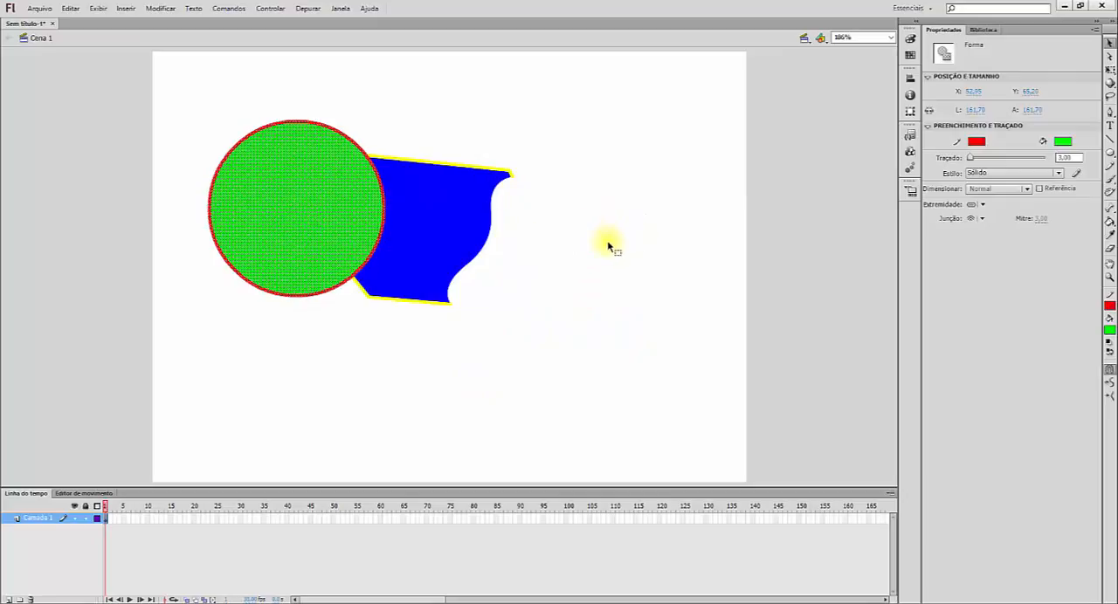
Step: Undo the large circle's last move and draw a circle about 73 px in diameter in Object Drawing mode over the blue shape's upper-left corner
{"action": "key", "text": "ctrl+z"}
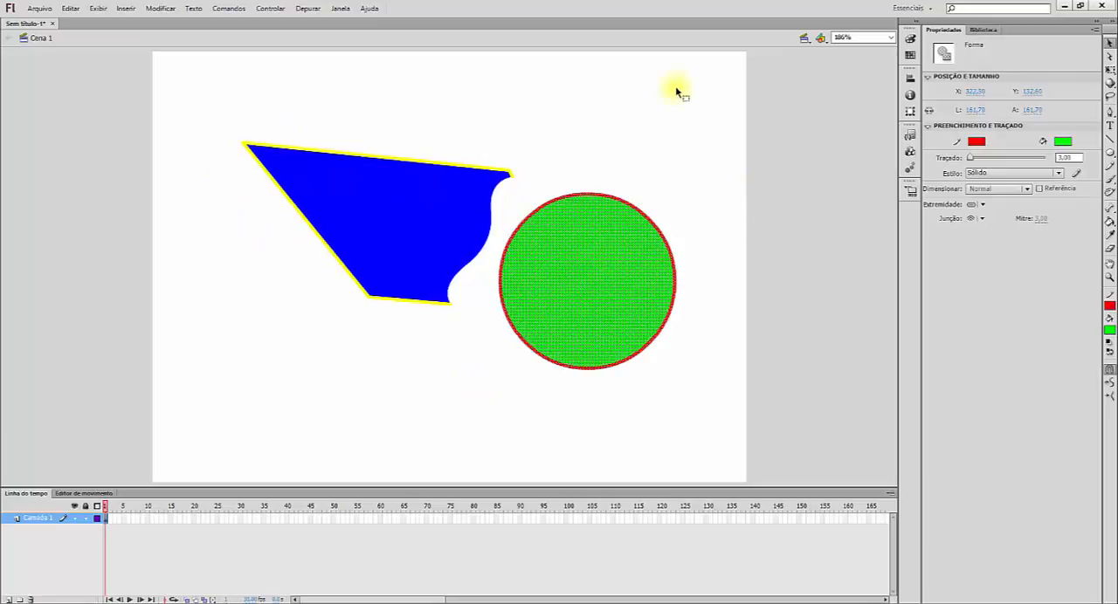
{"action": "left_click", "coordinate": [1110, 153]}
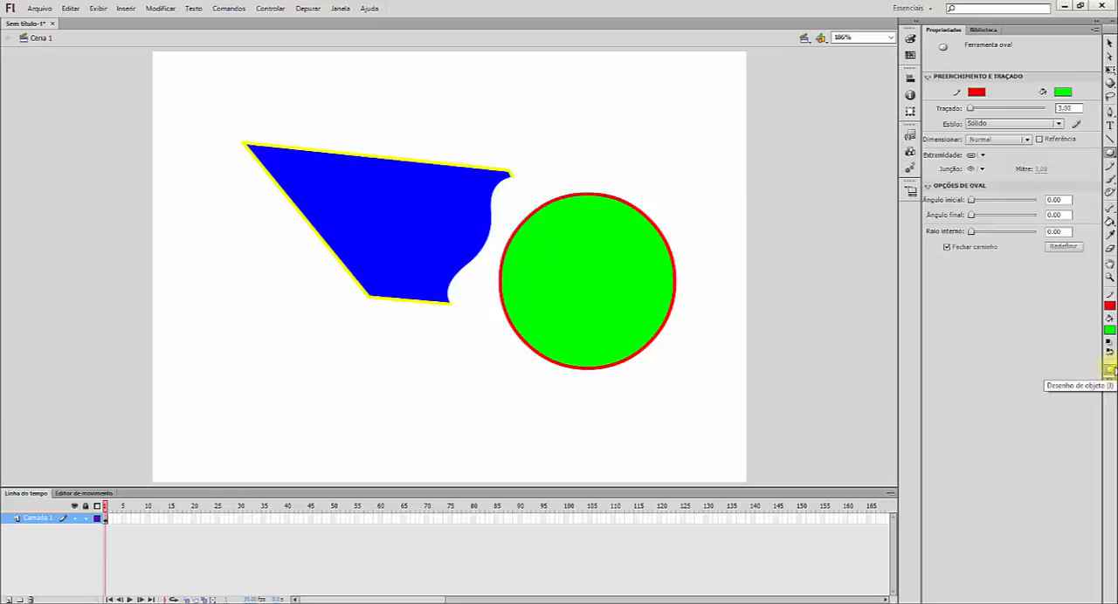
{"action": "left_click", "coordinate": [1110, 369]}
{"action": "left_click_drag", "start_coordinate": [203, 107], "coordinate": [282, 185]}
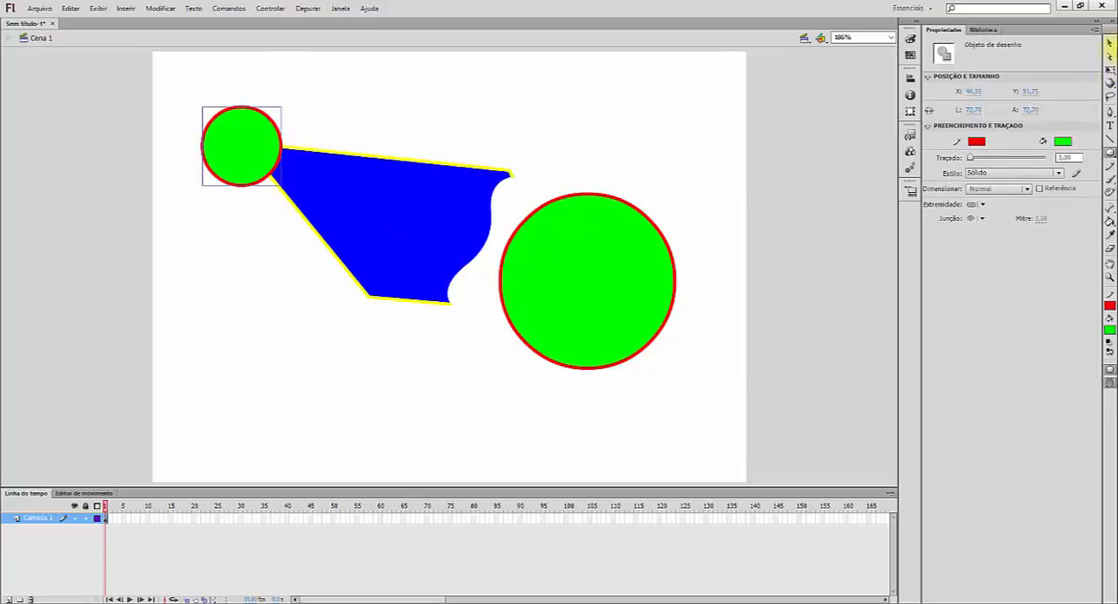
Step: Move the small circle object above the blue shape, and return to the Oval tool's Object Drawing option
{"action": "left_click", "coordinate": [1110, 44]}
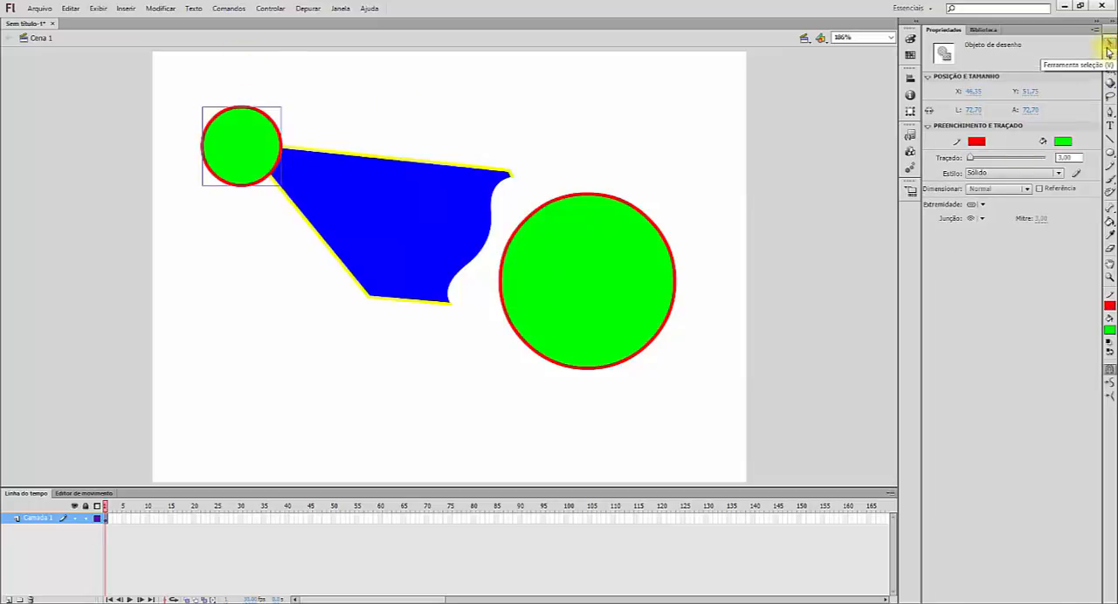
{"action": "left_click_drag", "start_coordinate": [247, 145], "coordinate": [437, 103]}
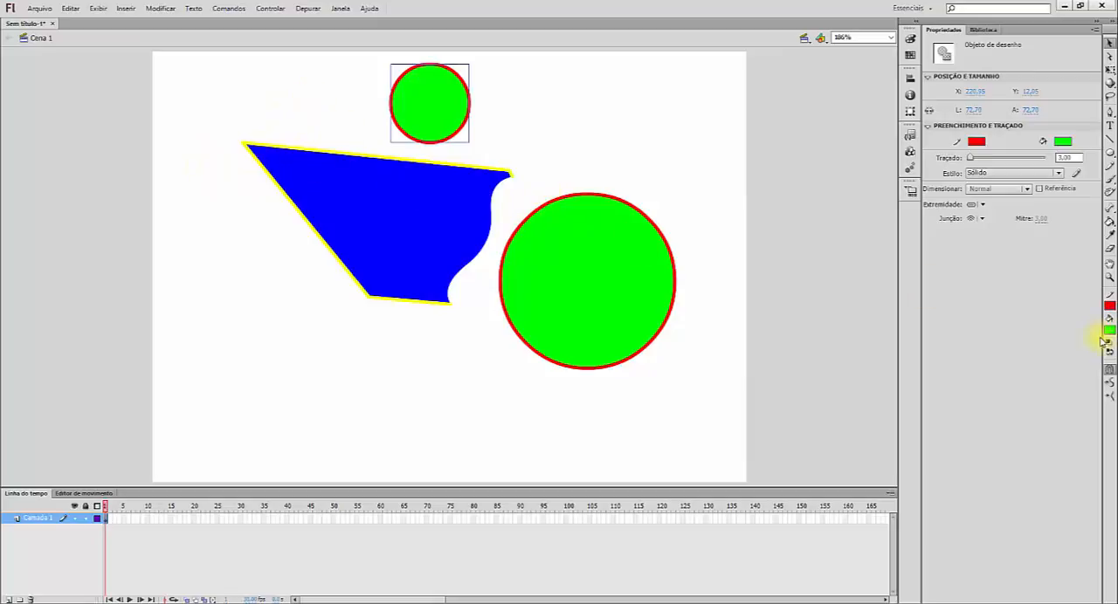
{"action": "left_click", "coordinate": [1110, 151]}
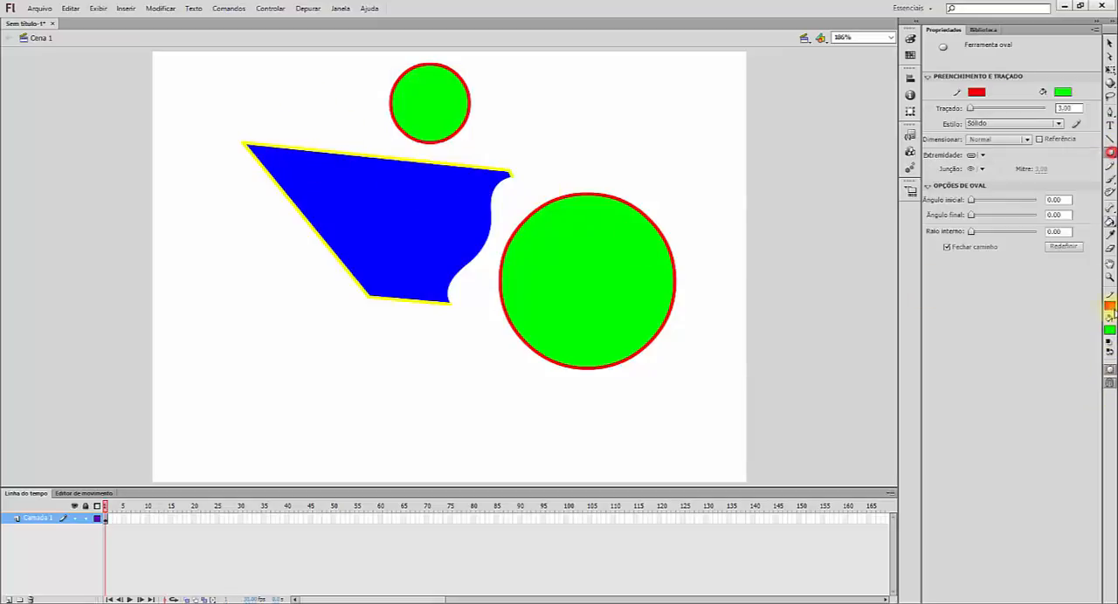
{"action": "left_click", "coordinate": [1109, 371]}
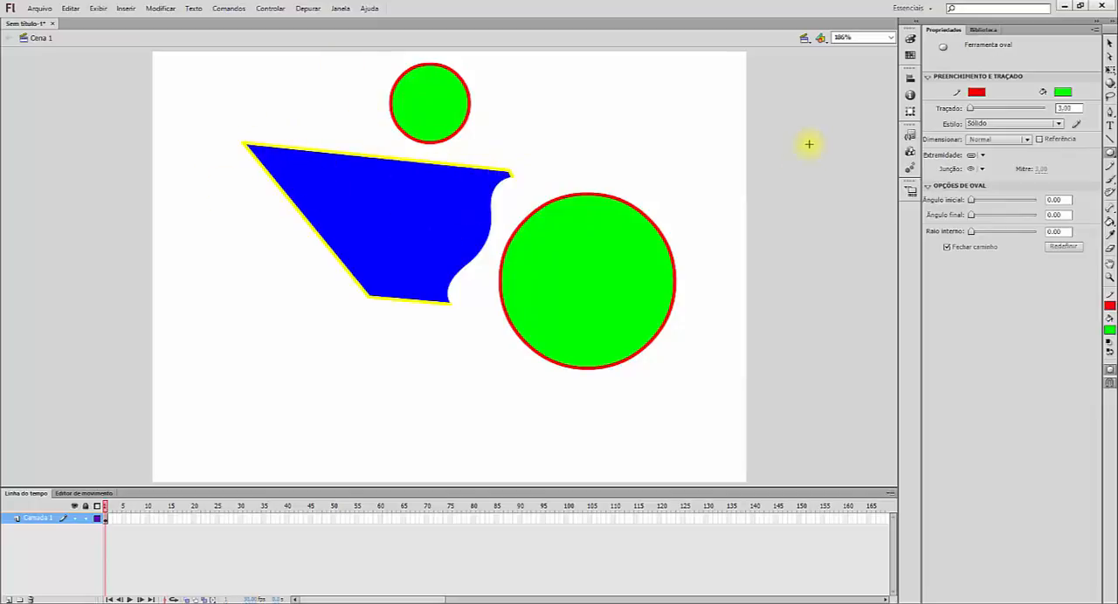
Step: Select the large circle's fill and outline, position it at X 356 and about Y 202, and resize it to about 73 px wide and 137 px high
{"action": "left_click", "coordinate": [1110, 44]}
{"action": "left_click", "coordinate": [610, 298]}
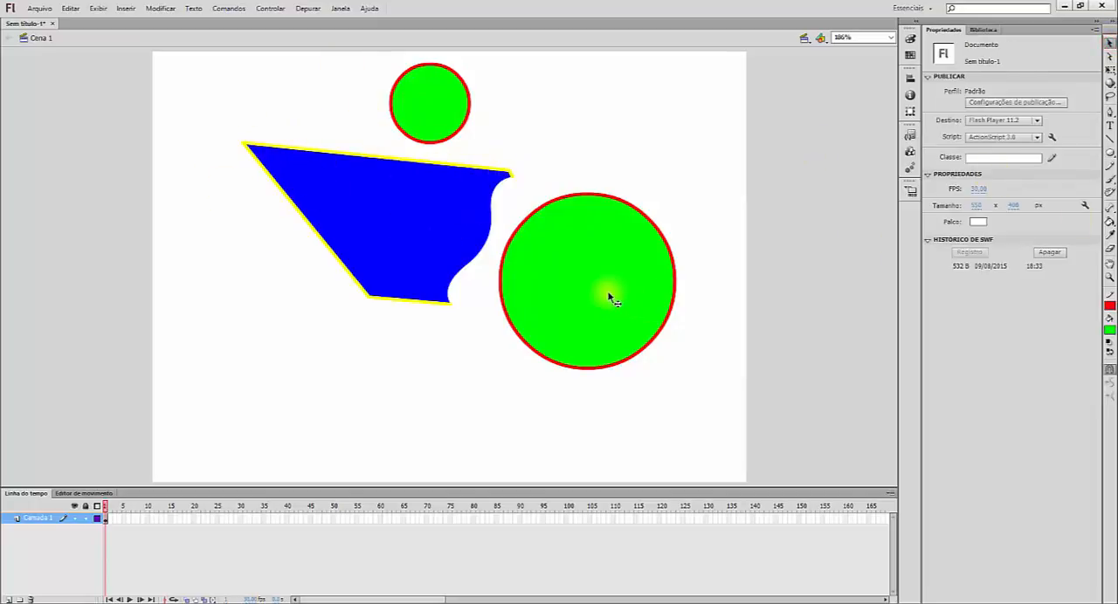
{"action": "double_click", "coordinate": [608, 298]}
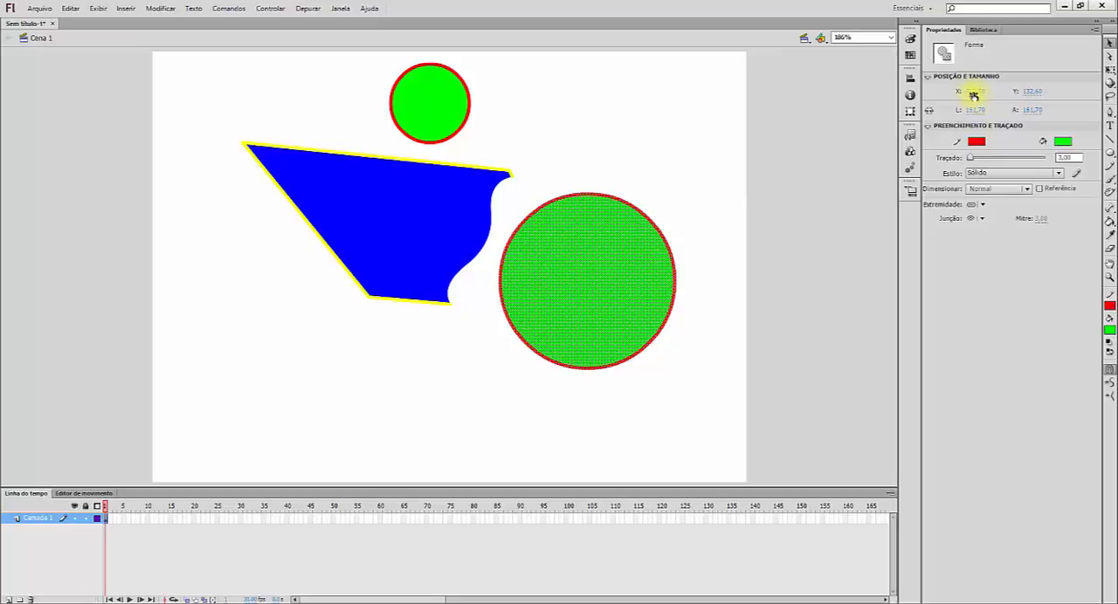
{"action": "mouse_move", "coordinate": [973, 94]}
{"action": "left_mouse_down"}
{"action": "mouse_move", "coordinate": [743, 86]}
{"action": "mouse_move", "coordinate": [982, 87]}
{"action": "left_mouse_up"}
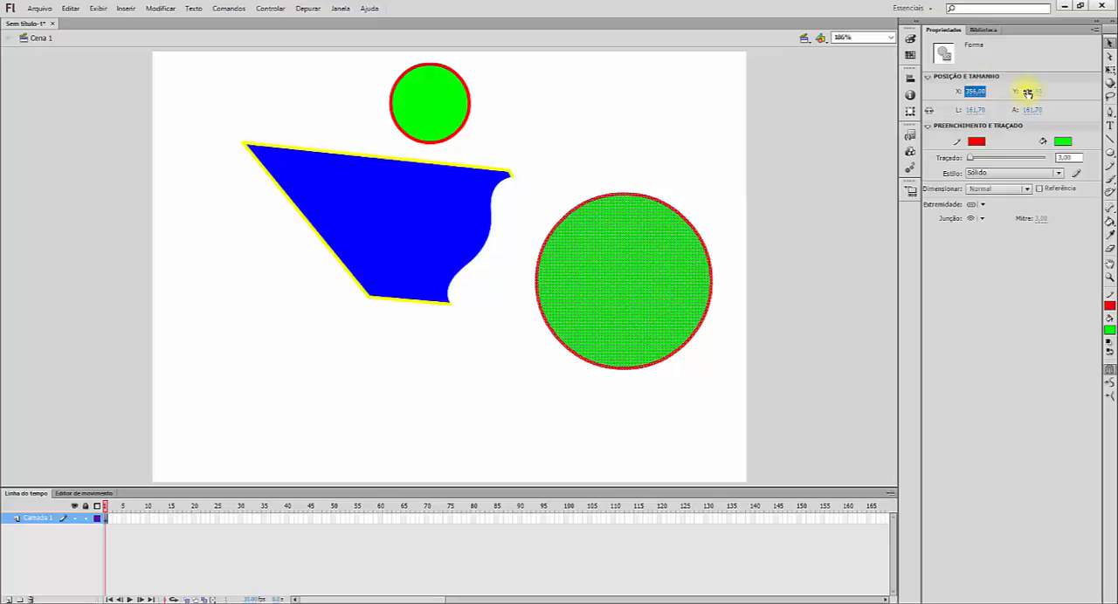
{"action": "left_click_drag", "start_coordinate": [1027, 91], "coordinate": [1048, 81]}
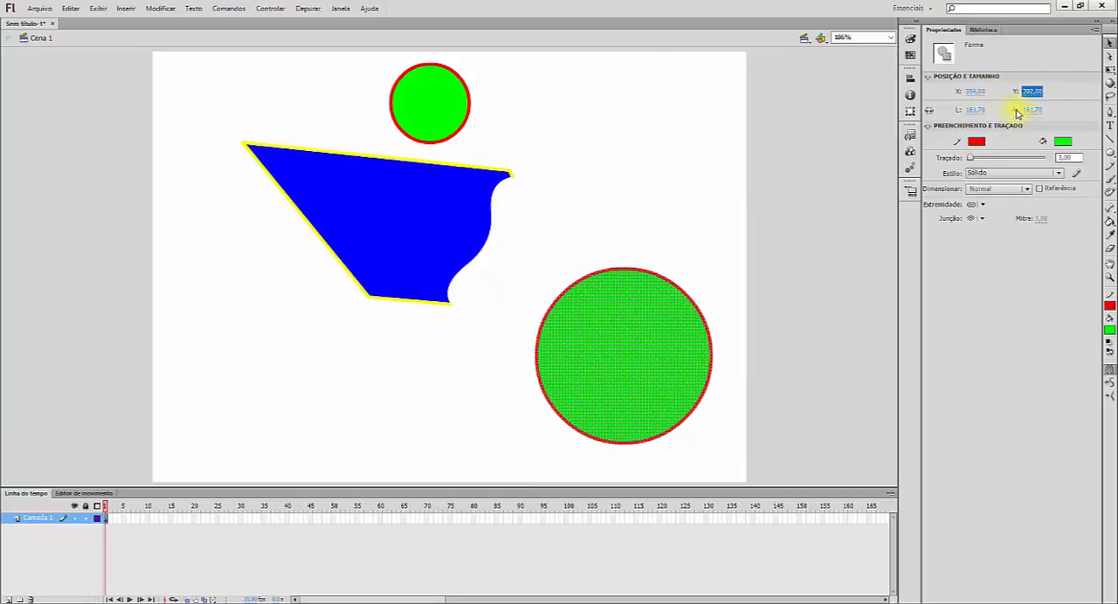
{"action": "left_click_drag", "start_coordinate": [971, 111], "coordinate": [928, 112]}
{"action": "left_click_drag", "start_coordinate": [1031, 111], "coordinate": [950, 105]}
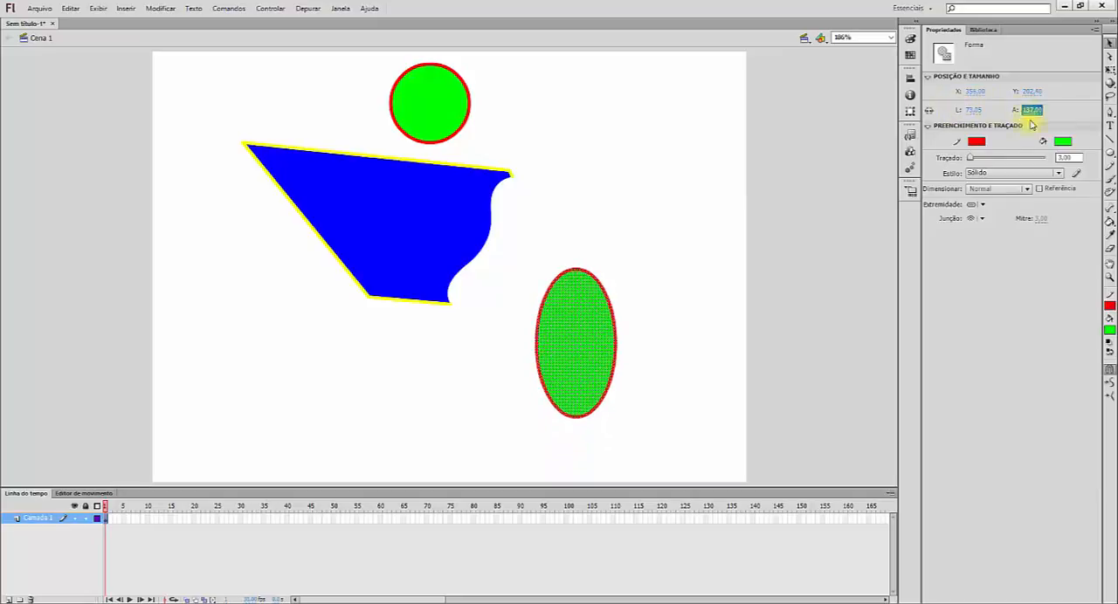